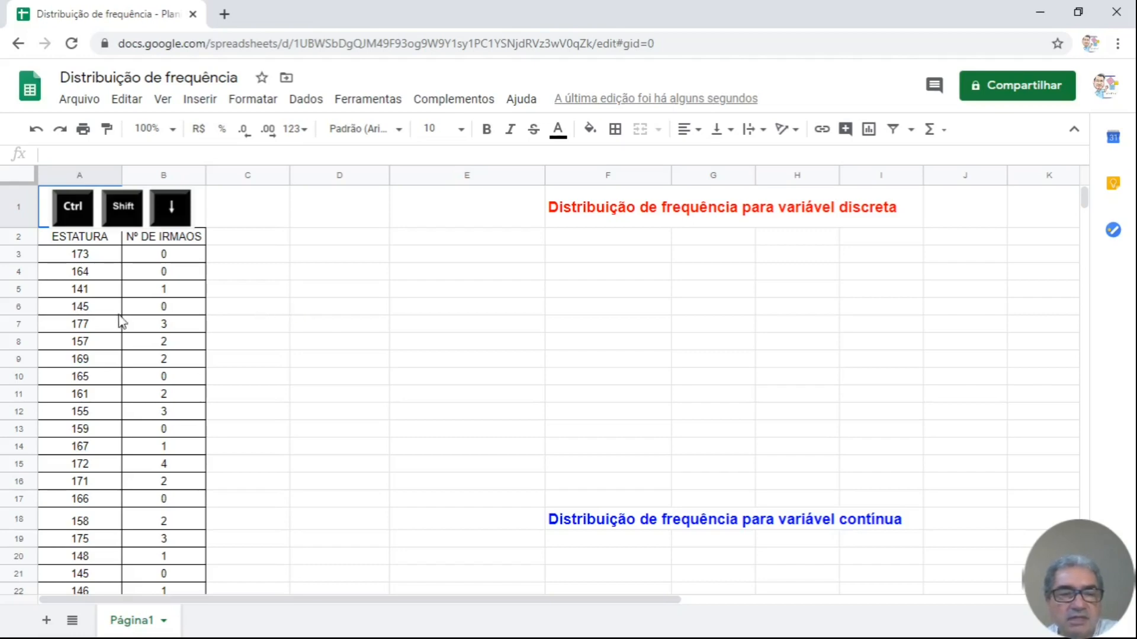
Step: Examine the full ESTATURA and Nº DE IRMAOS data lists from the headers down to row 42
scroll(82, 300, "down", 4)
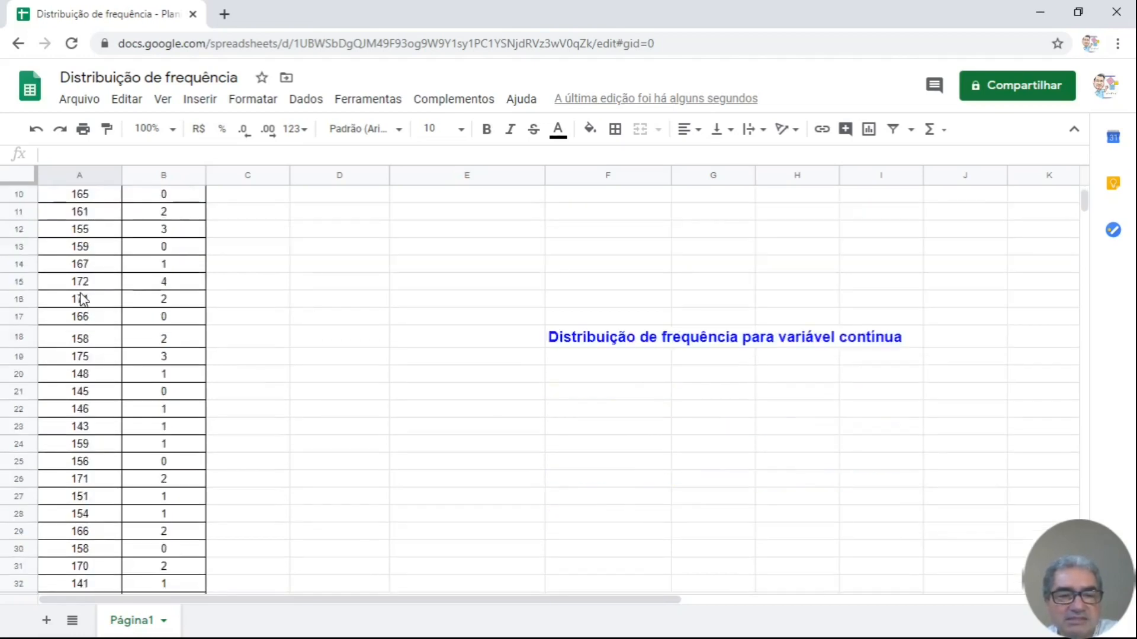
scroll(82, 301, "down", 5)
scroll(64, 388, "up", 2)
scroll(63, 388, "up", 6)
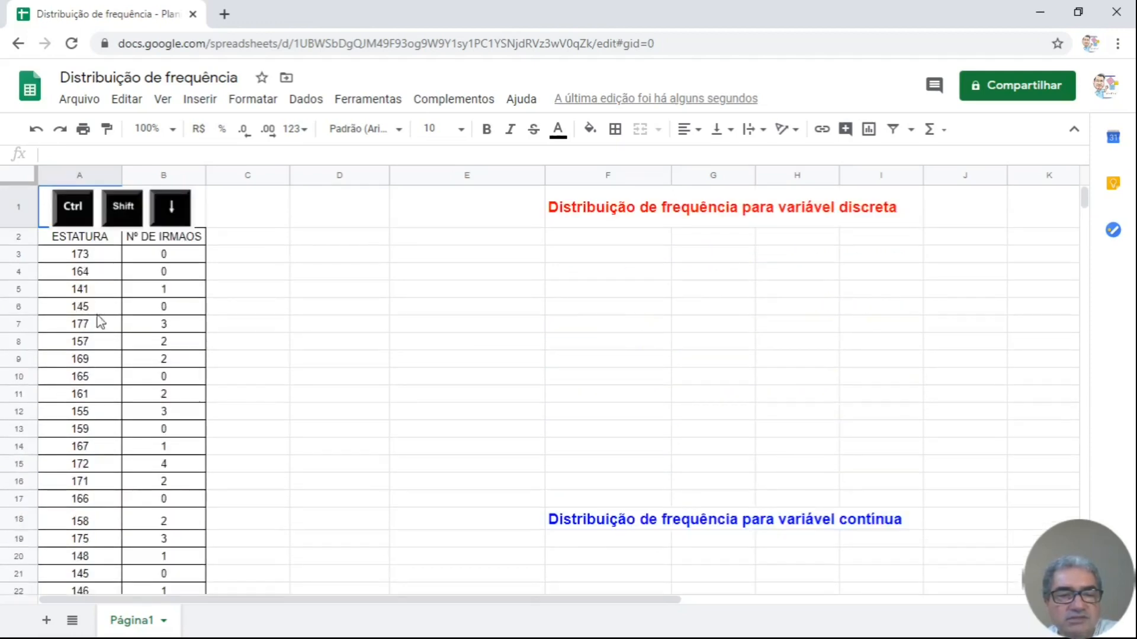
scroll(164, 290, "down", 6)
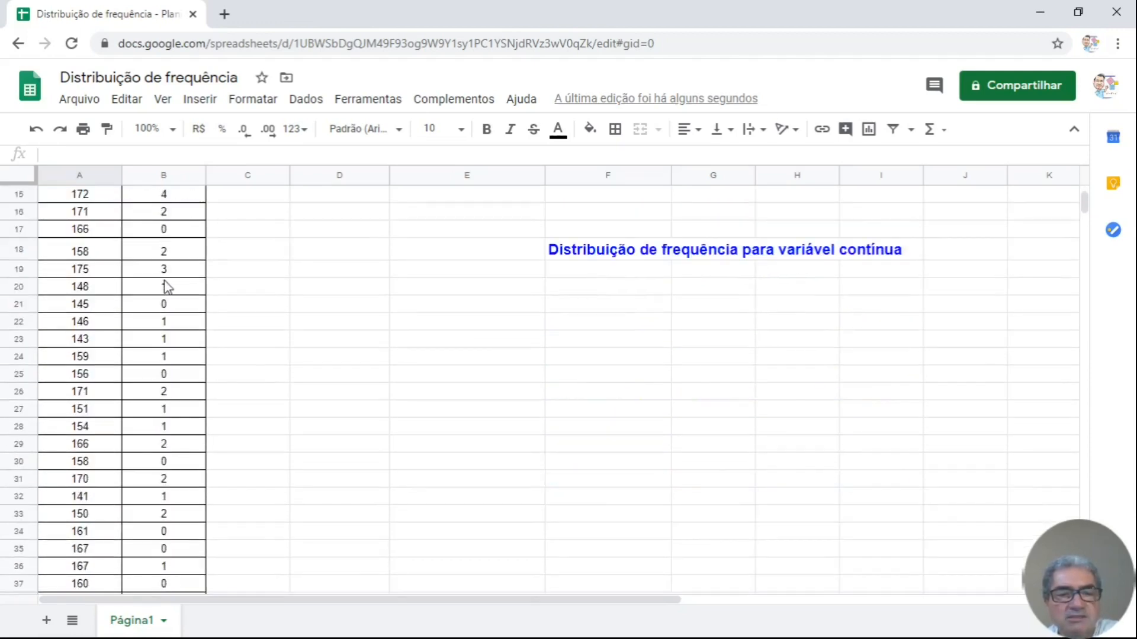
scroll(160, 406, "up", 6)
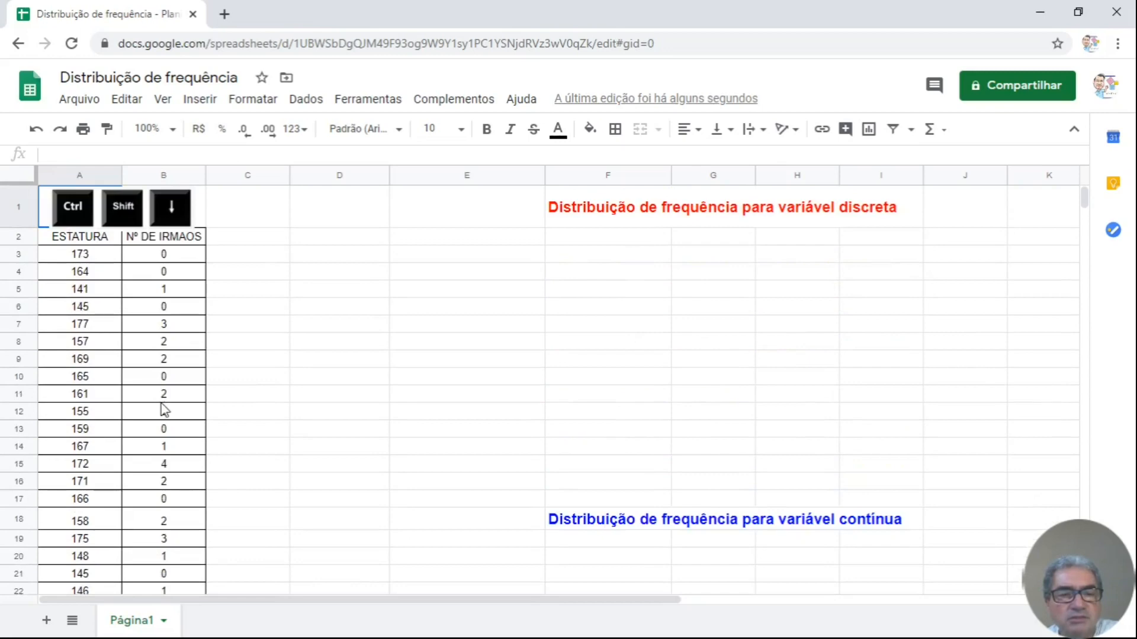
scroll(157, 334, "down", 6)
scroll(161, 344, "up", 4)
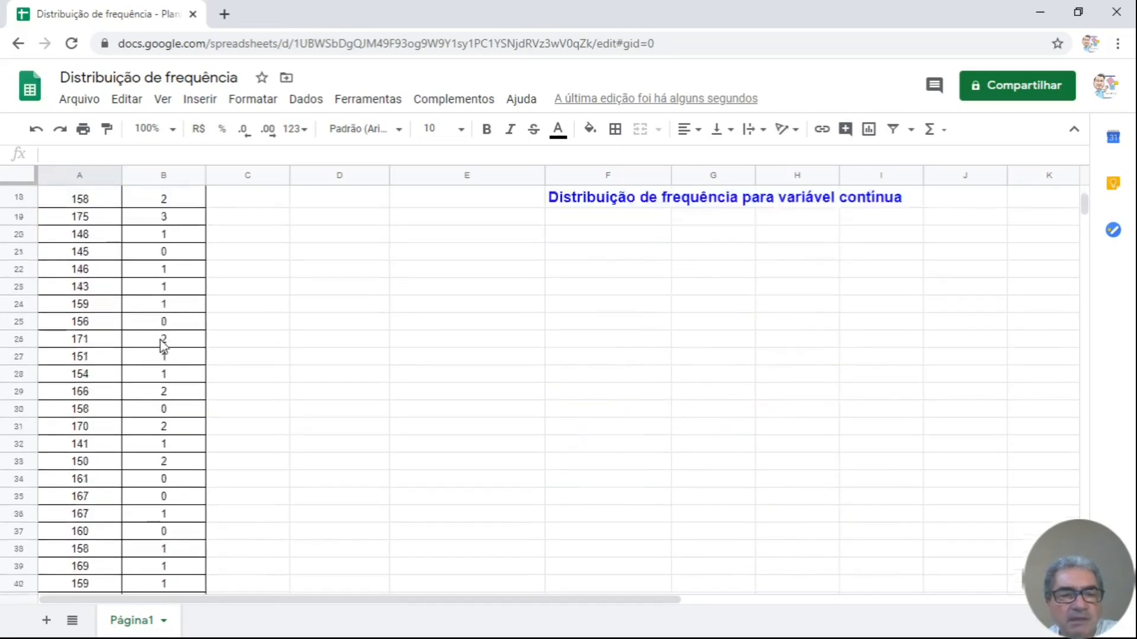
scroll(164, 346, "up", 2)
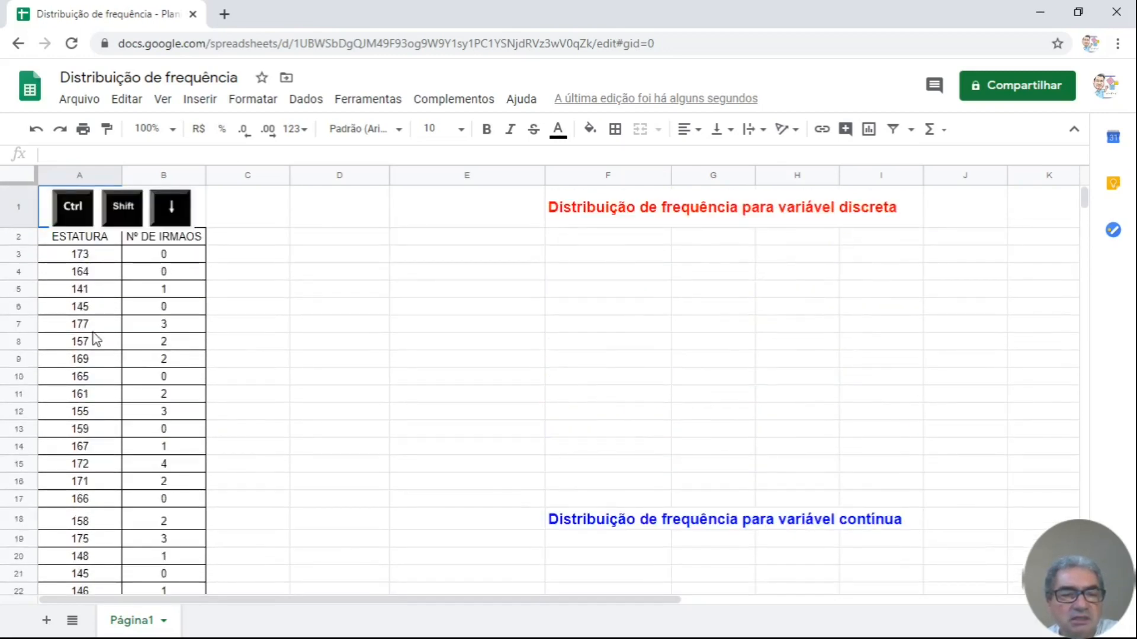
scroll(89, 320, "down", 6)
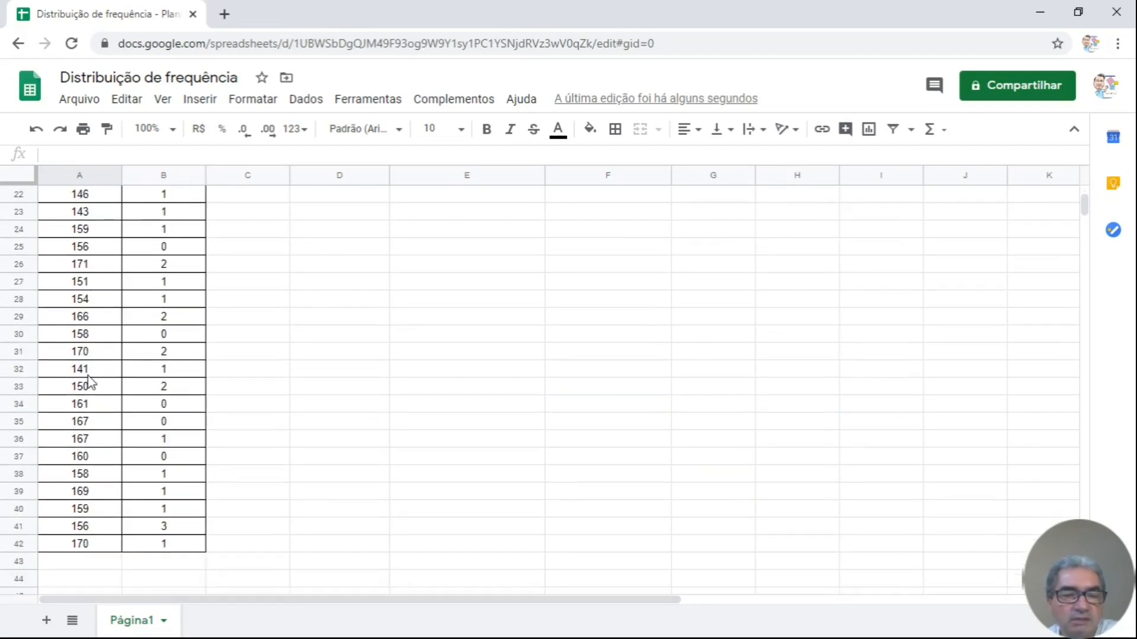
scroll(85, 408, "up", 3)
scroll(85, 413, "up", 4)
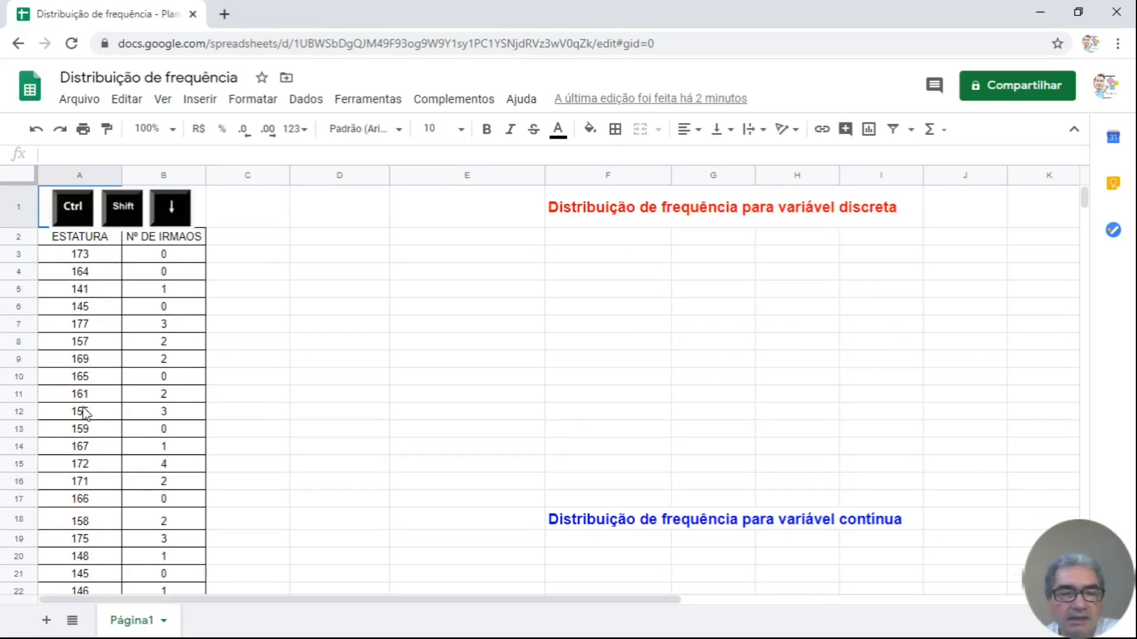
scroll(84, 413, "down", 9)
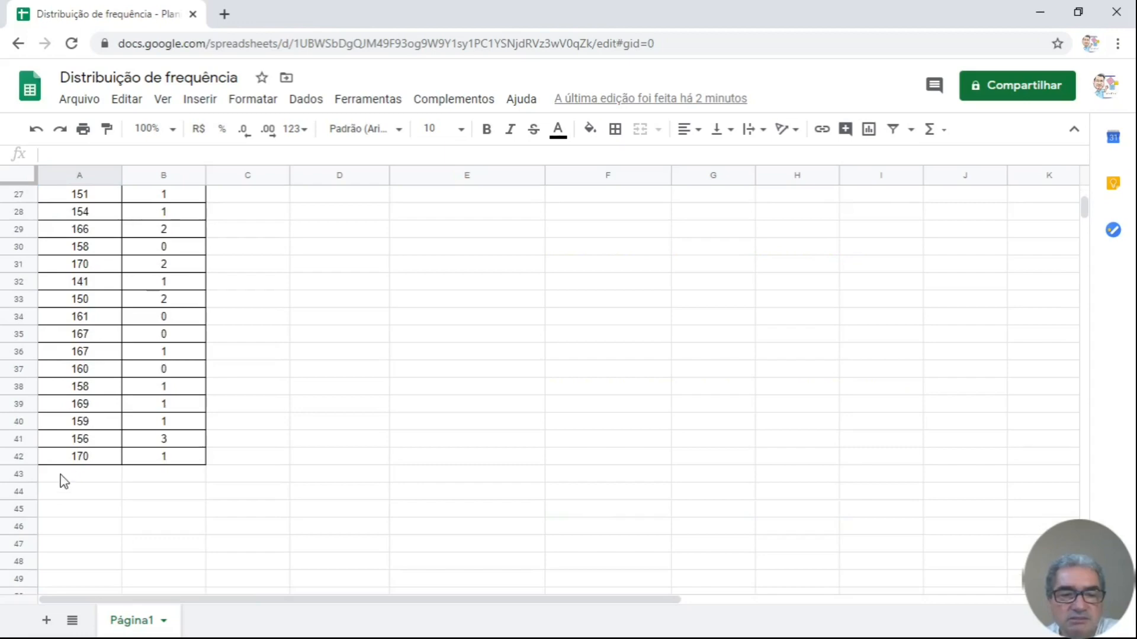
scroll(86, 476, "down", 2)
scroll(85, 476, "up", 8)
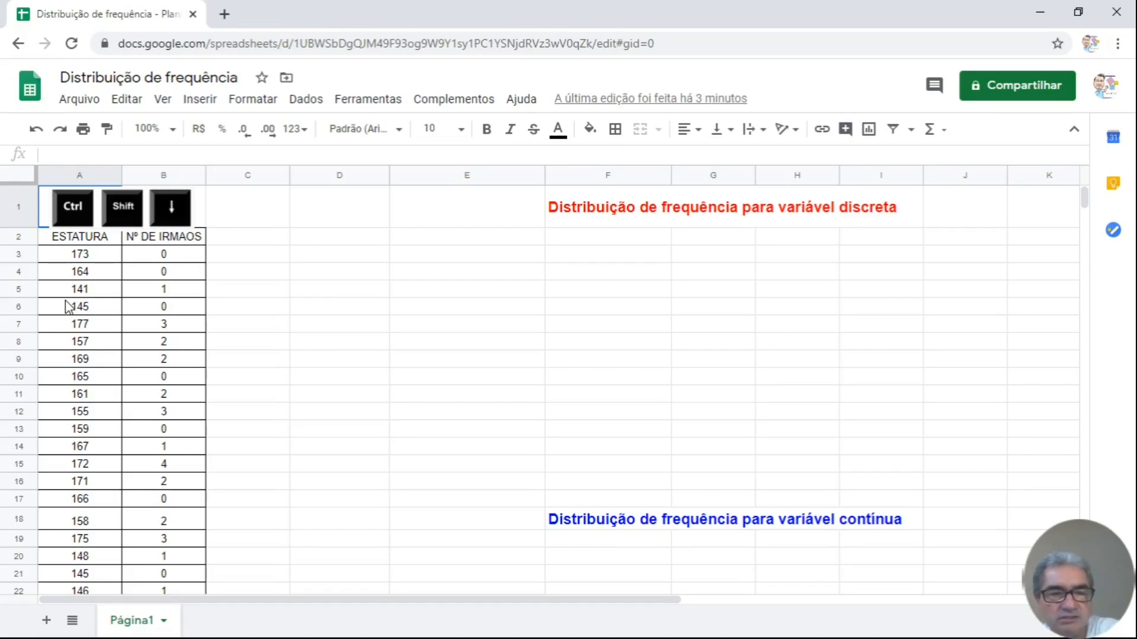
scroll(98, 316, "down", 4)
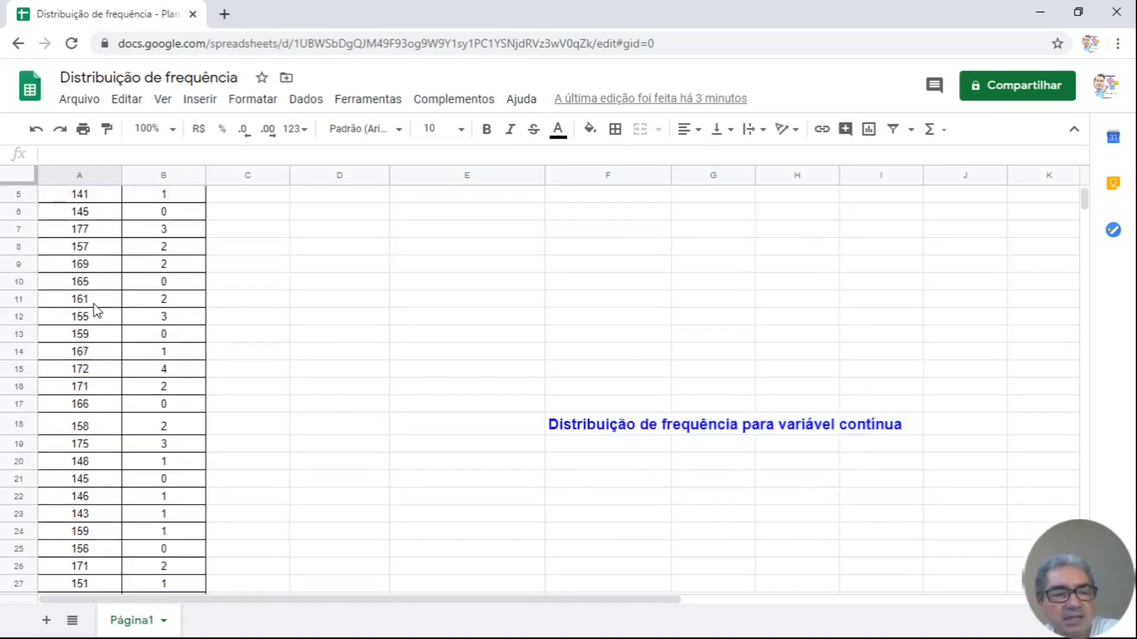
scroll(94, 311, "down", 3)
scroll(94, 311, "up", 7)
key("ctrl+shift+Down")
scroll(142, 305, "down", 4)
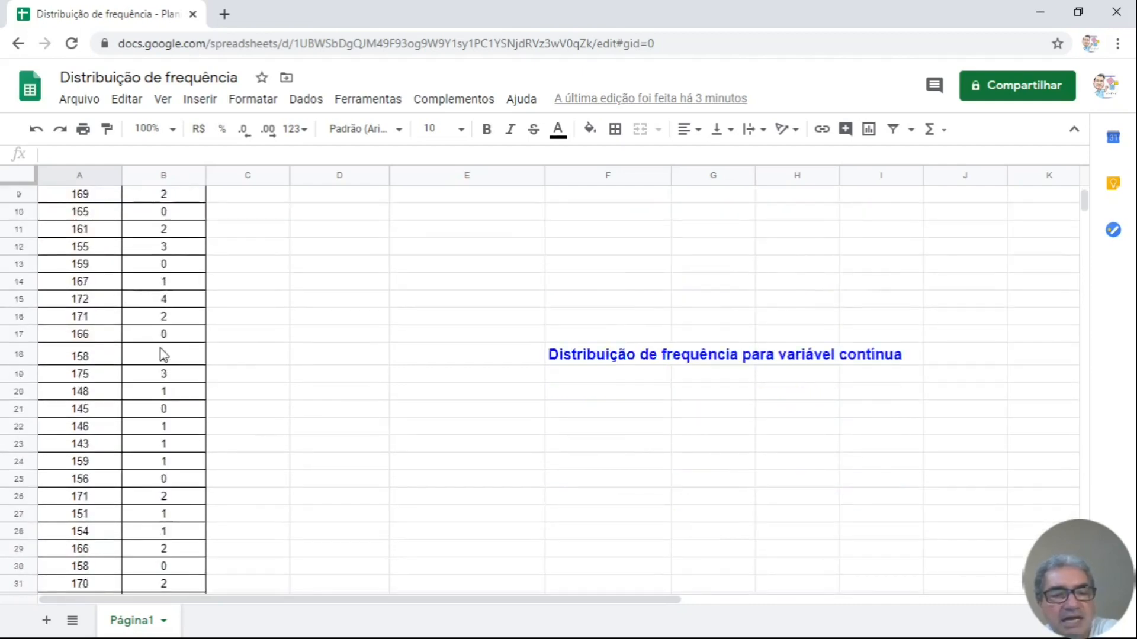
scroll(163, 355, "up", 4)
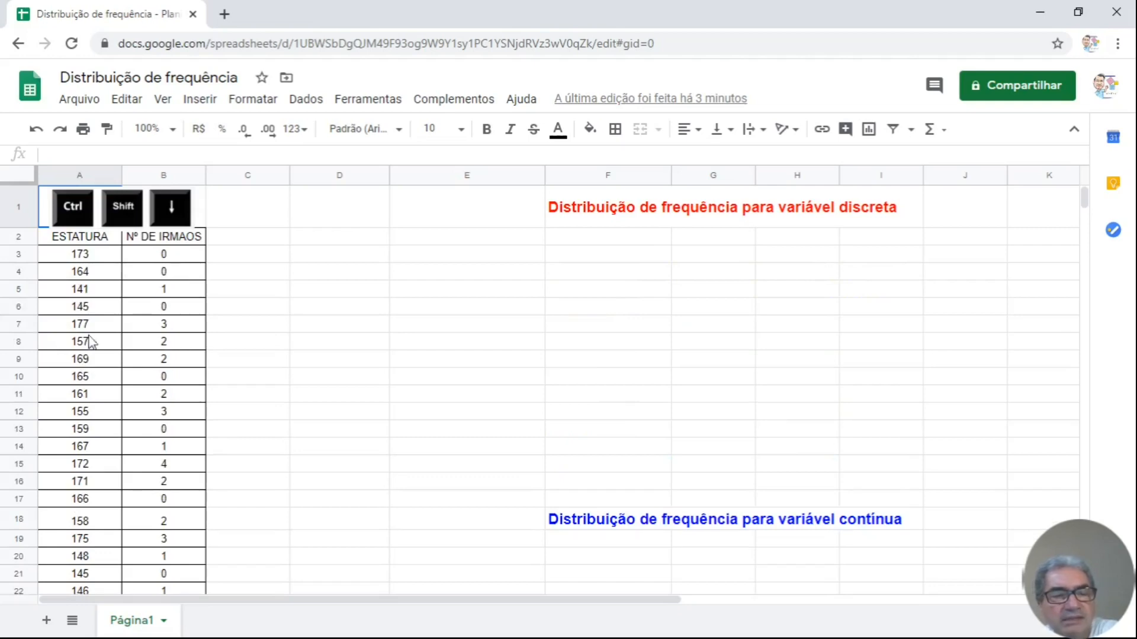
scroll(83, 330, "down", 4)
scroll(170, 429, "up", 4)
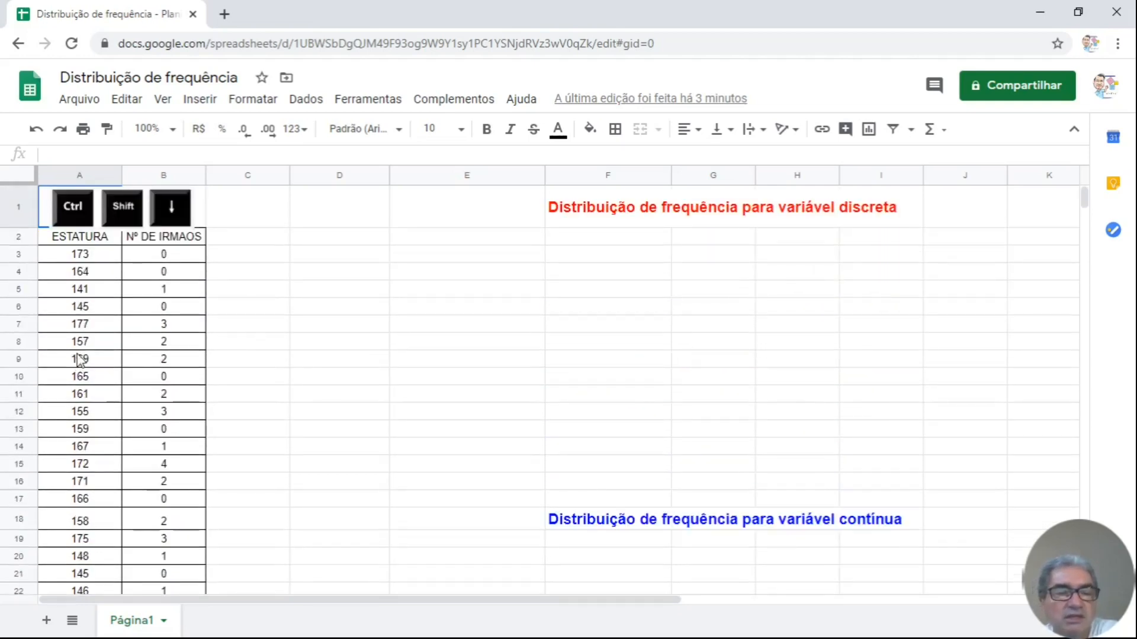
Step: Select the ESTATURA values in A3:A42 and review the selected range
left_click(85, 256)
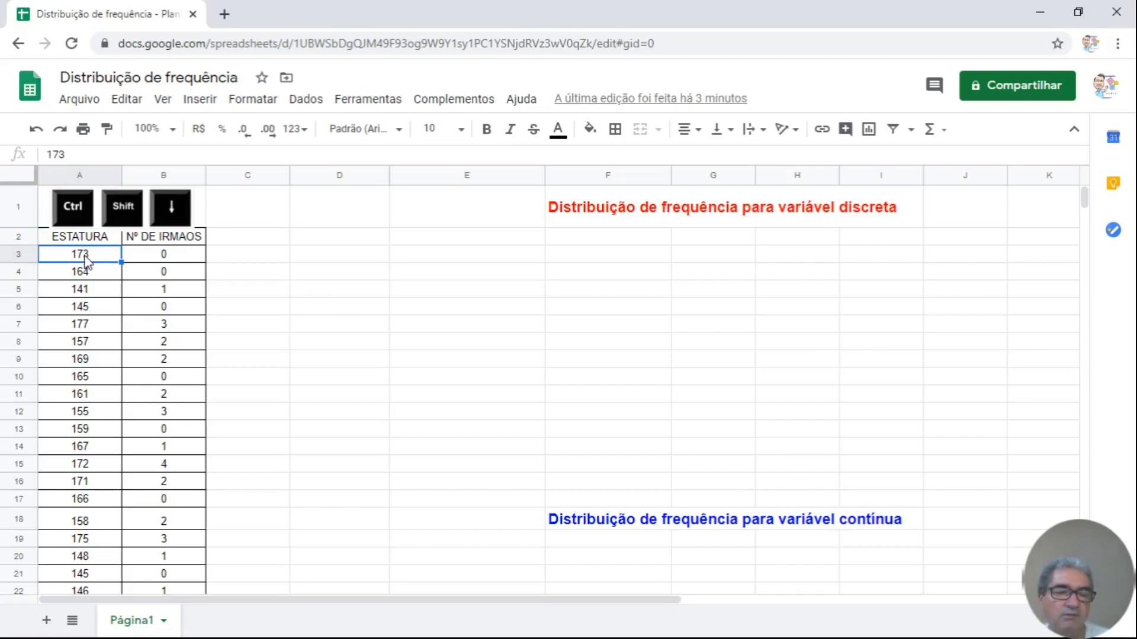
scroll(85, 272, "down", 8)
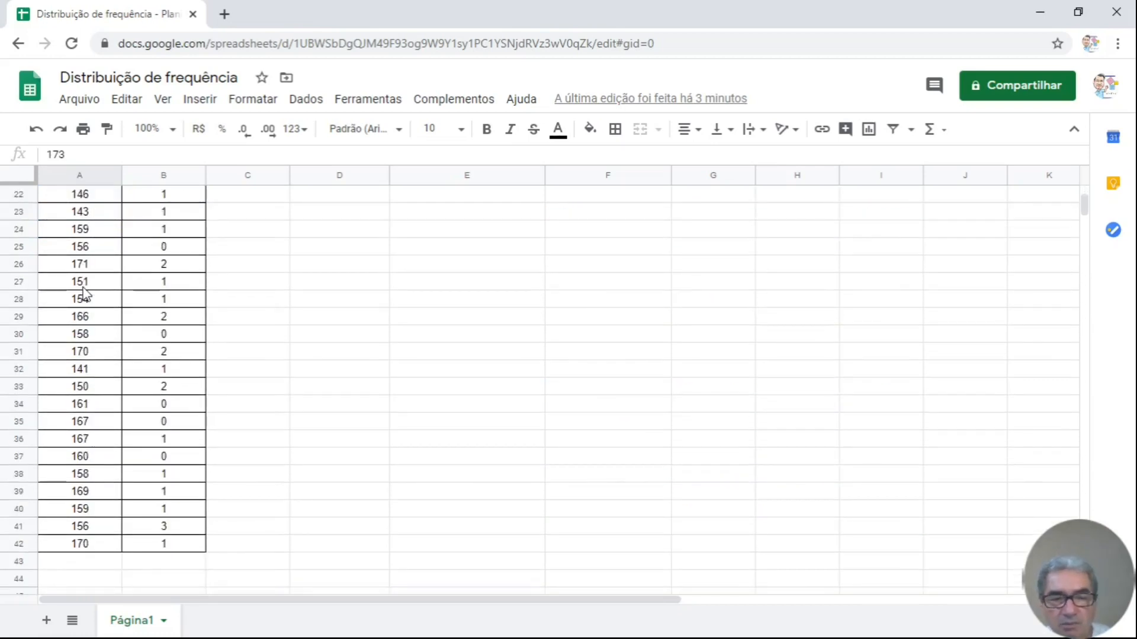
scroll(85, 291, "up", 8)
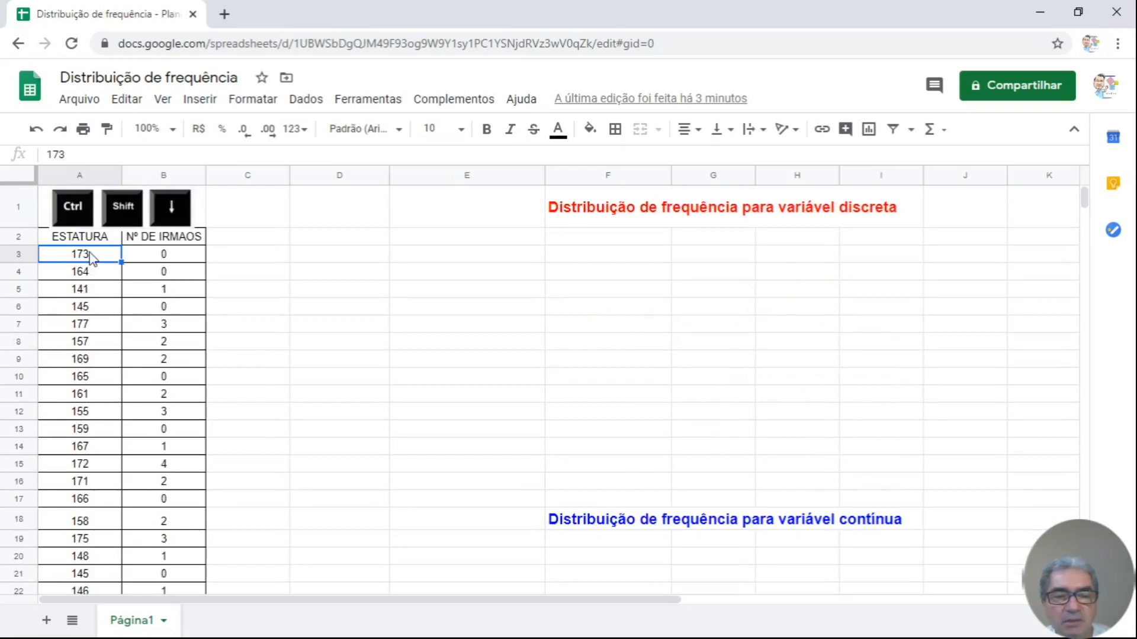
left_click_drag(92, 257, 109, 426)
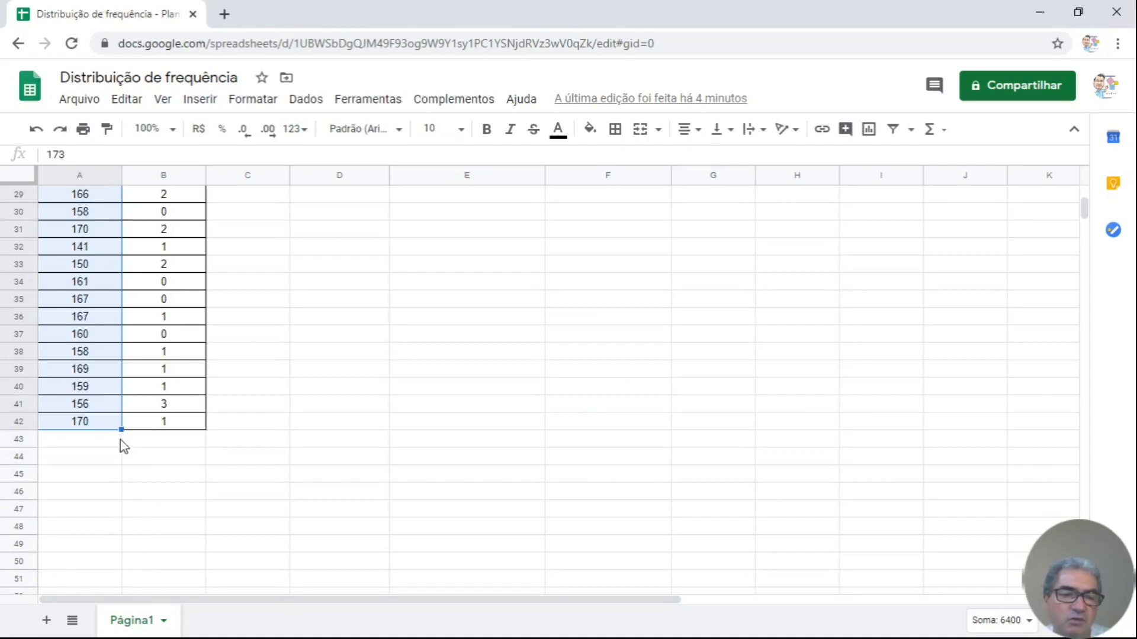
scroll(86, 408, "up", 2)
scroll(86, 408, "up", 7)
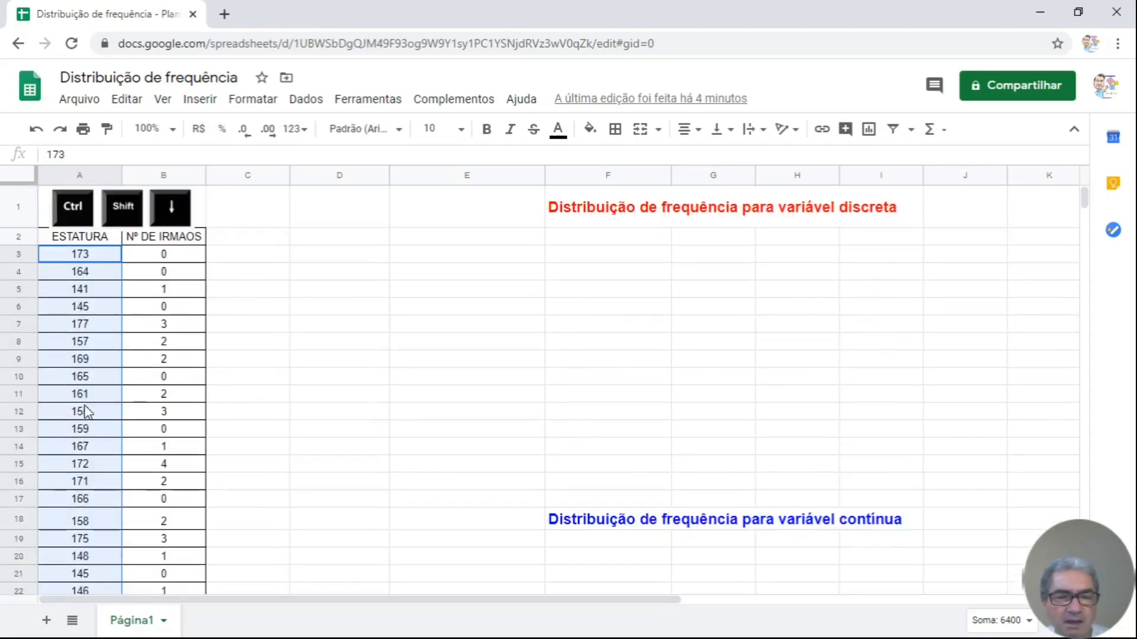
Step: Sort only the ESTATURA values in A3:A42 in ascending order by column A, leaving the header out of the range
left_click(86, 260)
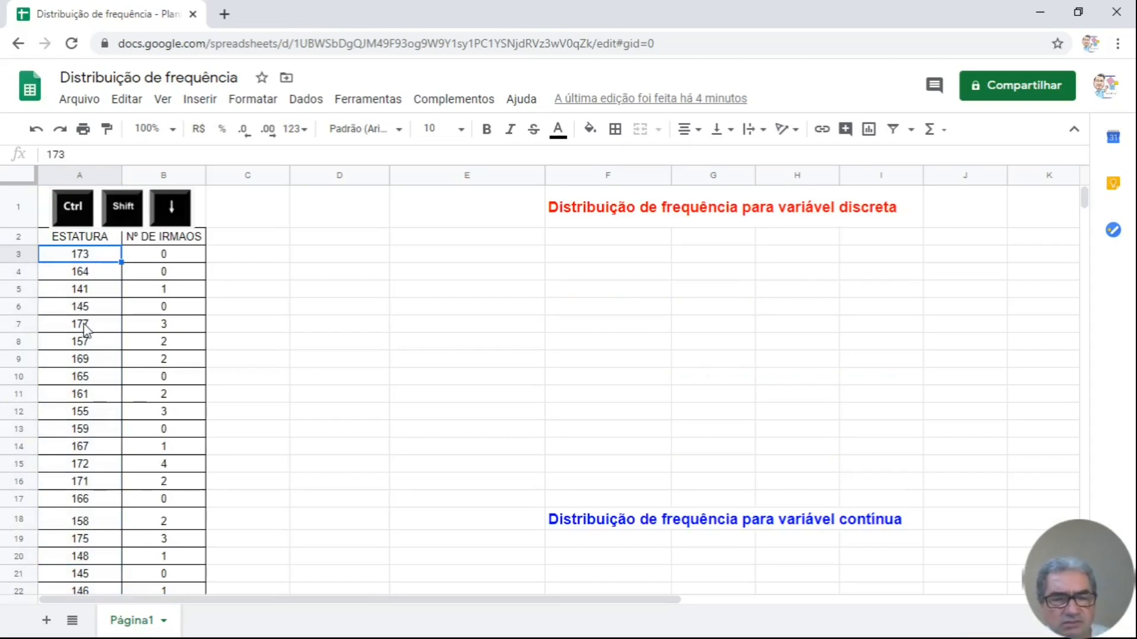
scroll(84, 323, "down", 17)
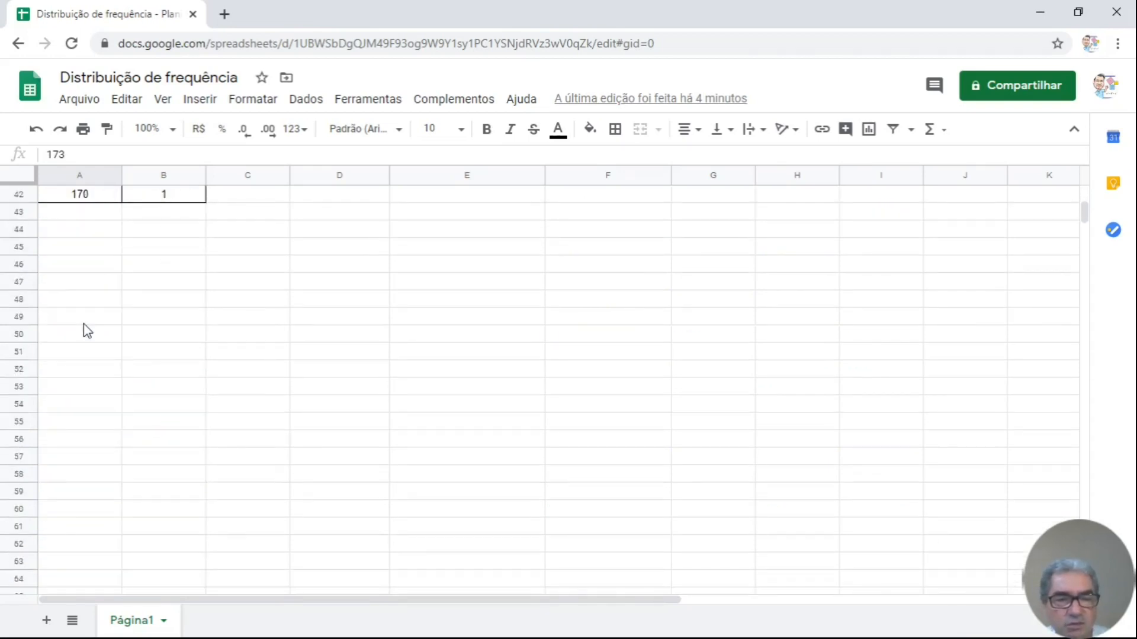
scroll(83, 323, "down", 4)
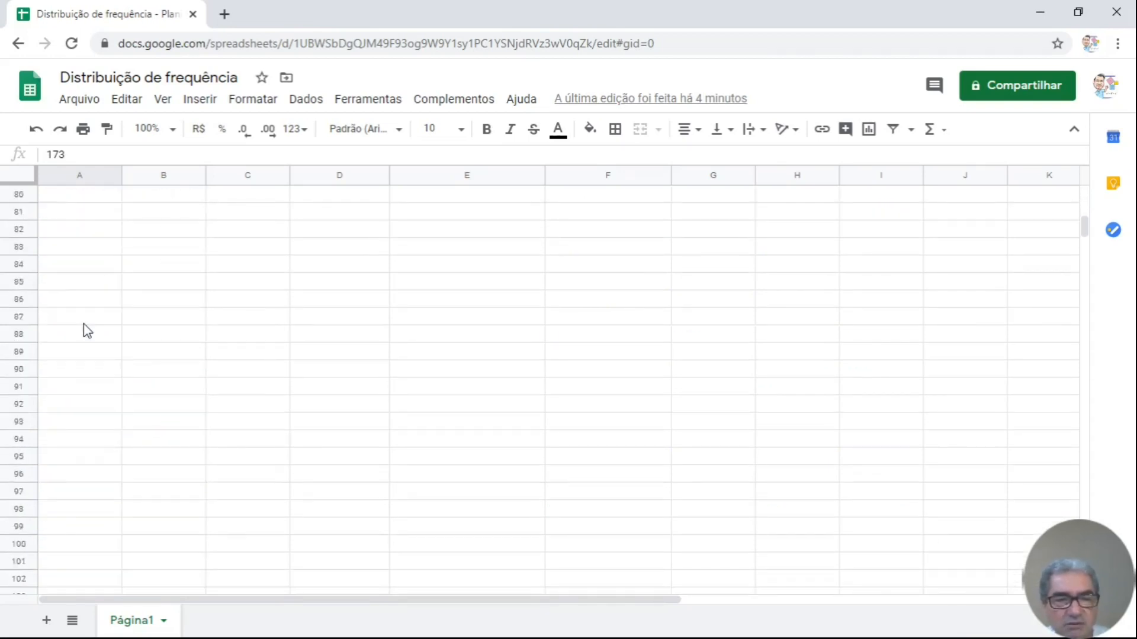
scroll(84, 323, "up", 18)
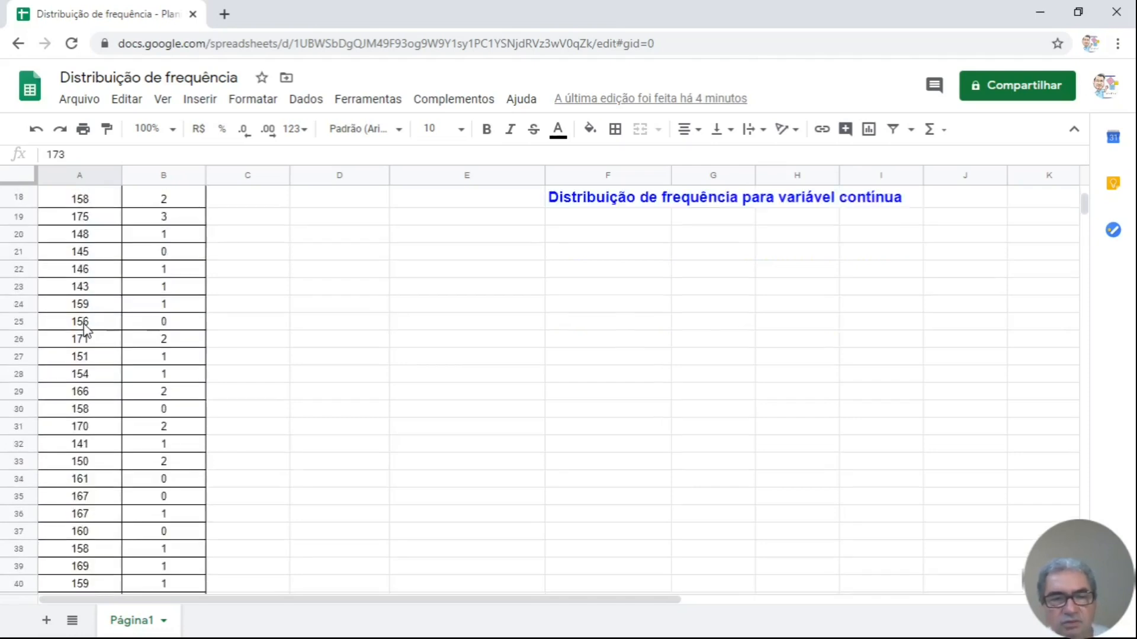
scroll(84, 324, "up", 3)
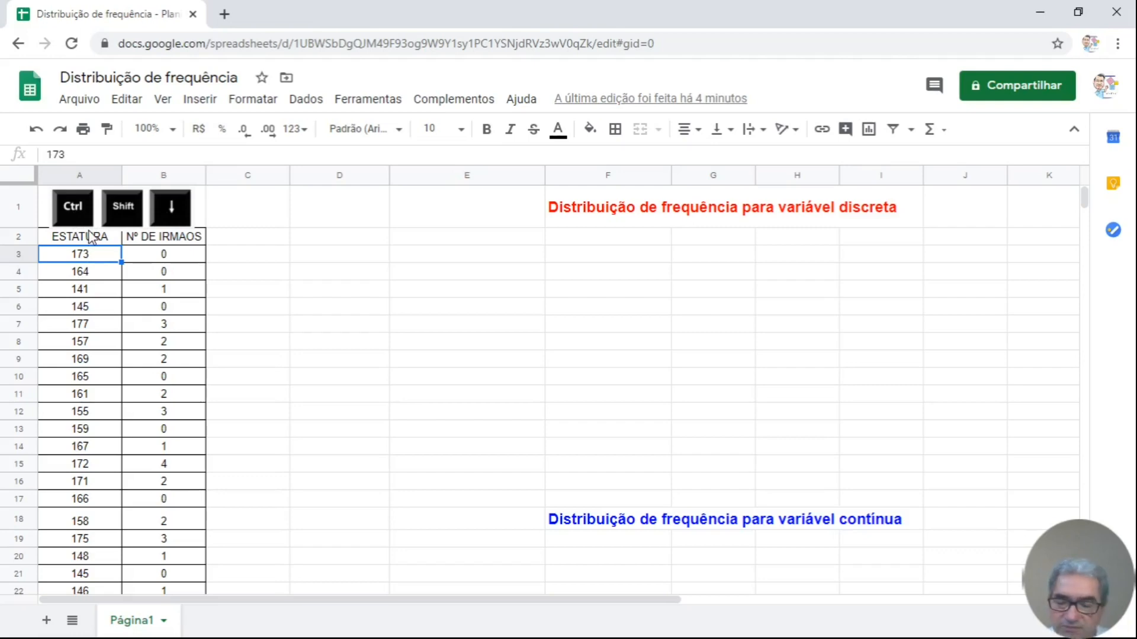
key("ctrl+shift+Down")
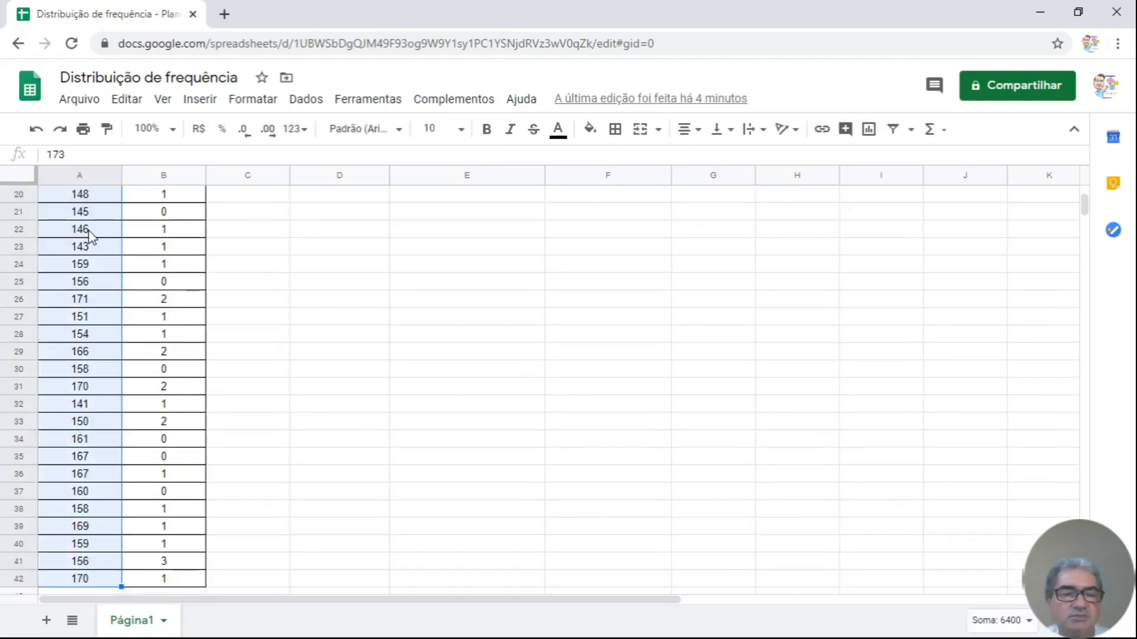
scroll(63, 261, "down", 2)
scroll(87, 325, "up", 3)
scroll(87, 324, "up", 5)
scroll(87, 324, "down", 10)
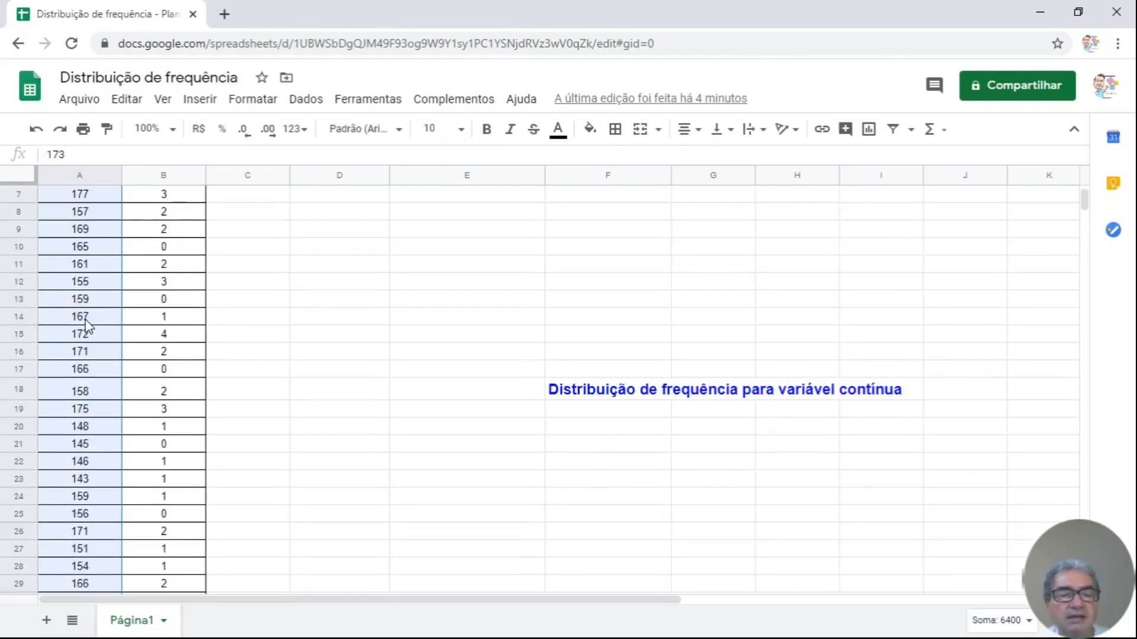
scroll(88, 325, "down", 1)
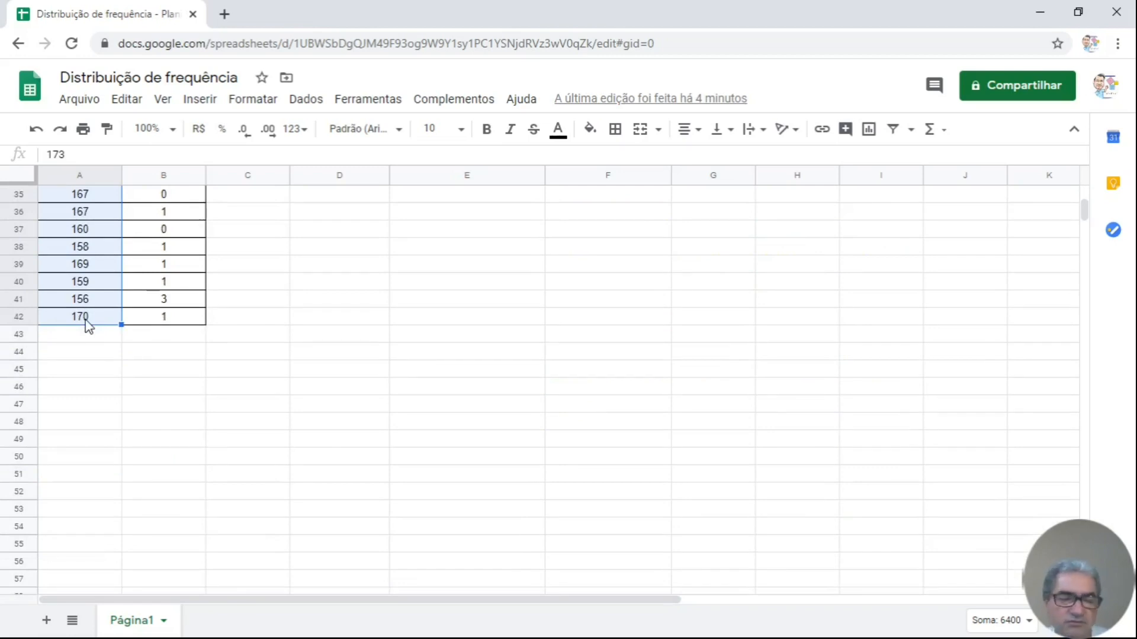
scroll(88, 325, "up", 2)
scroll(88, 324, "up", 9)
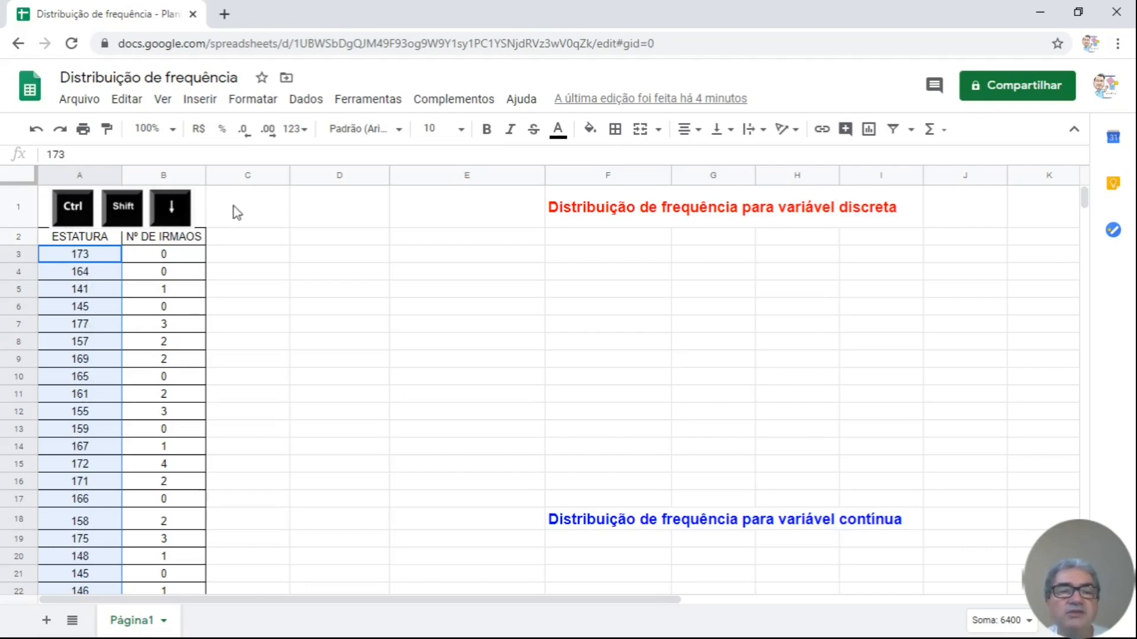
left_click(307, 102)
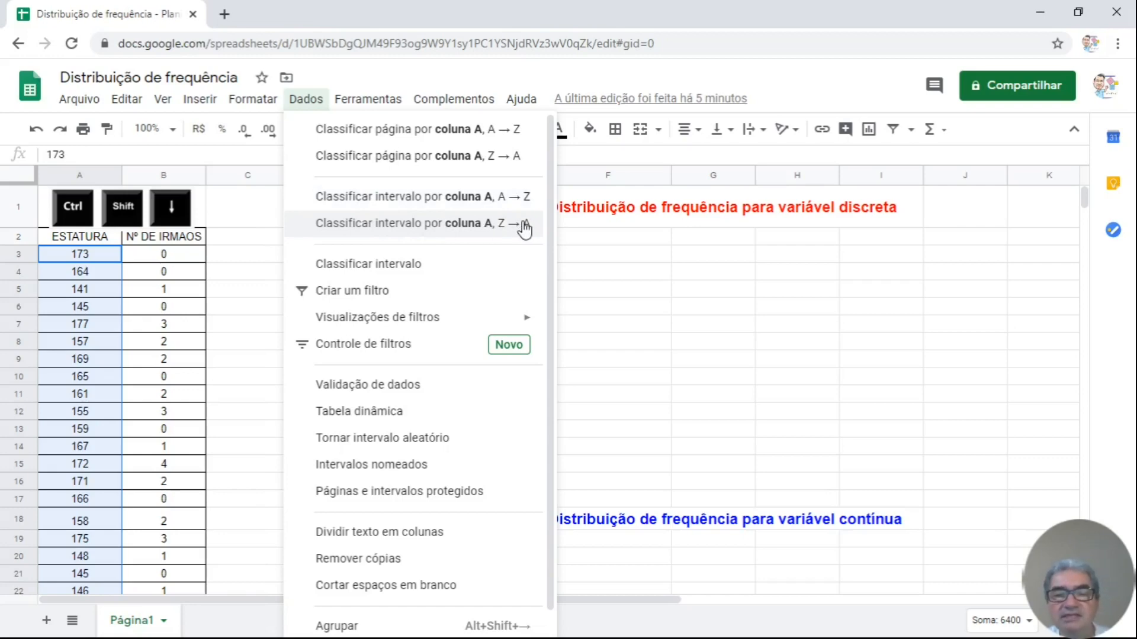
left_click(416, 201)
Step: Check the order of the sorted ESTATURA values from the first to the last data row
scroll(97, 302, "down", 2)
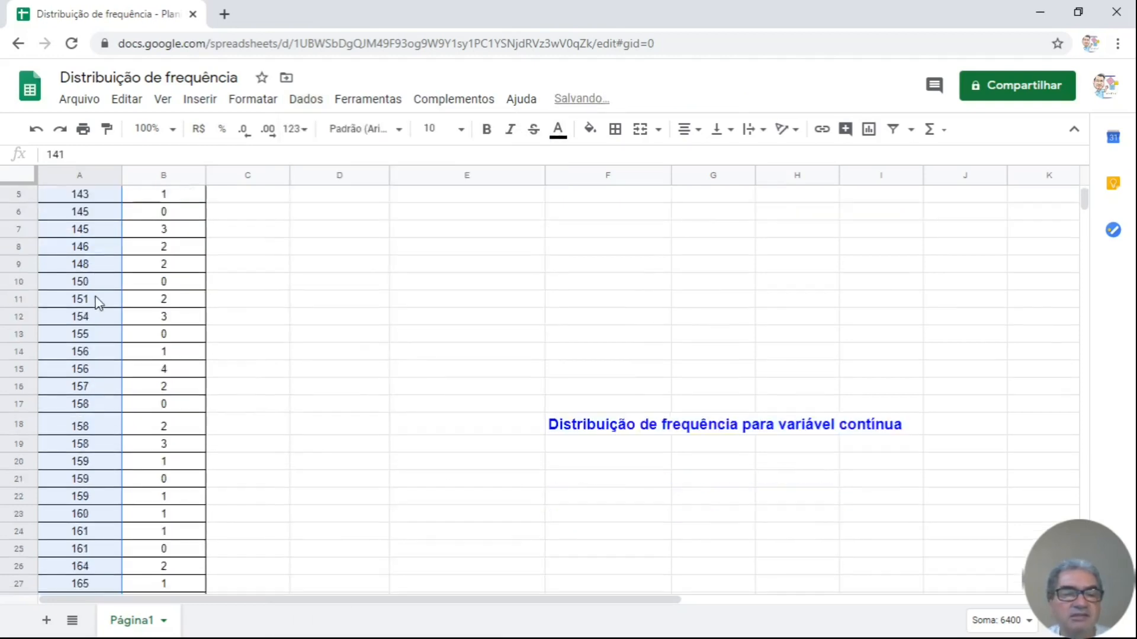
scroll(97, 302, "down", 10)
scroll(98, 302, "up", 5)
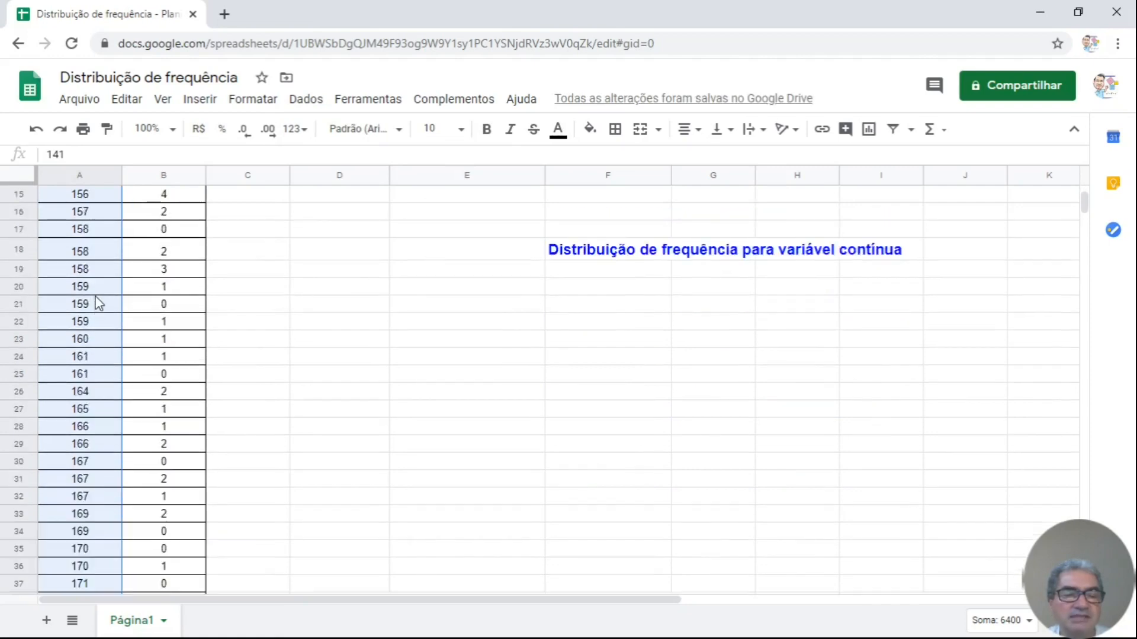
scroll(98, 303, "up", 5)
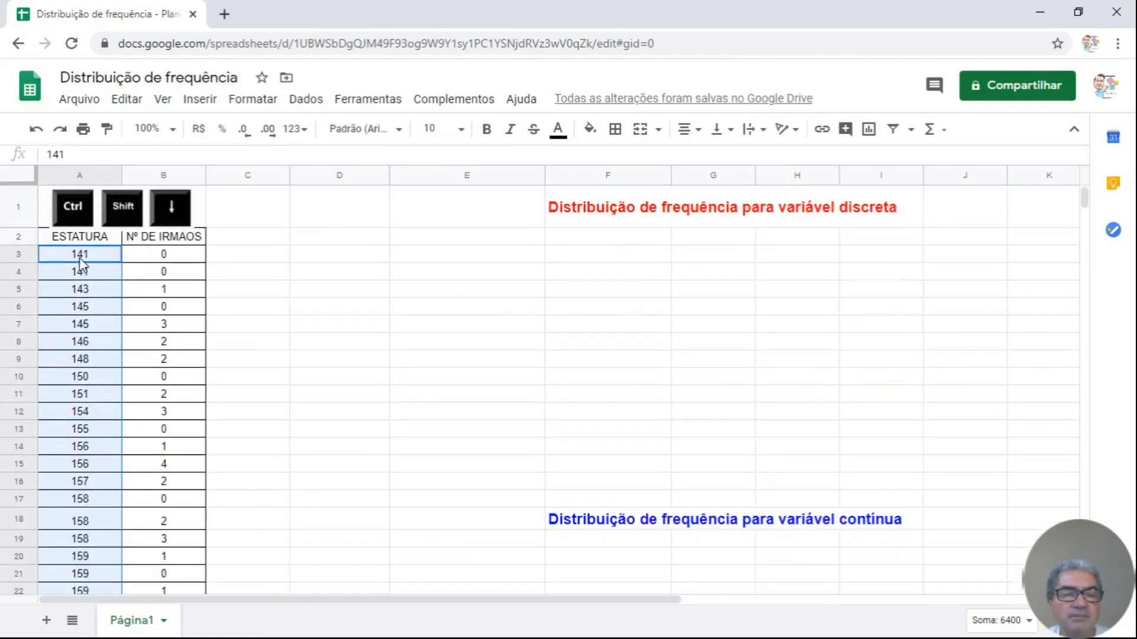
scroll(98, 282, "down", 9)
scroll(104, 320, "up", 9)
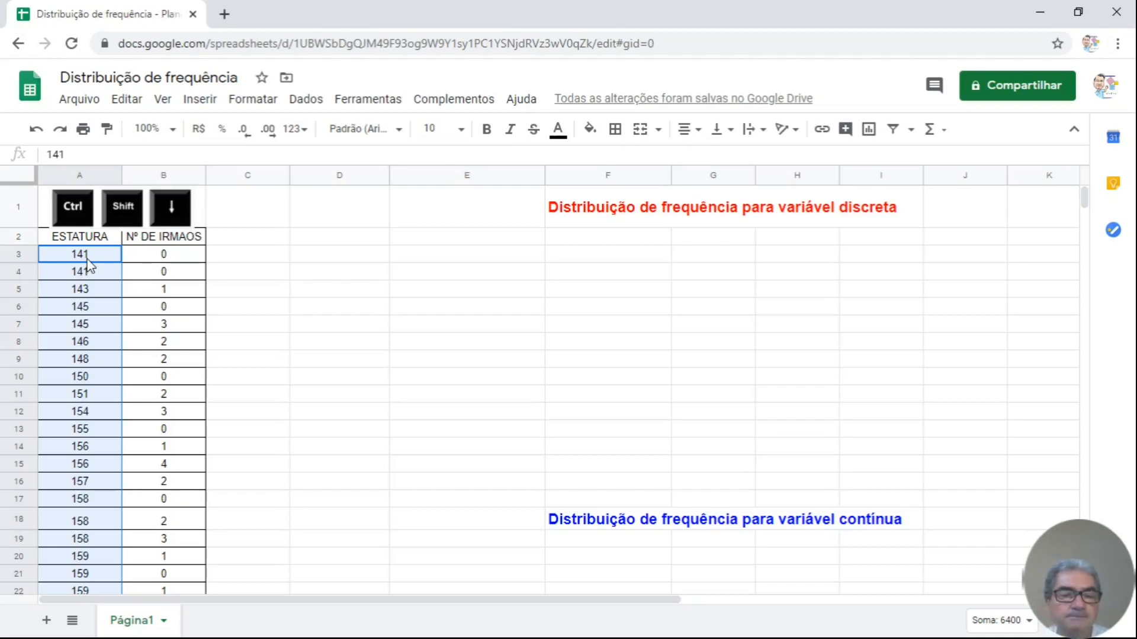
scroll(169, 290, "down", 6)
scroll(169, 287, "down", 2)
scroll(169, 288, "up", 8)
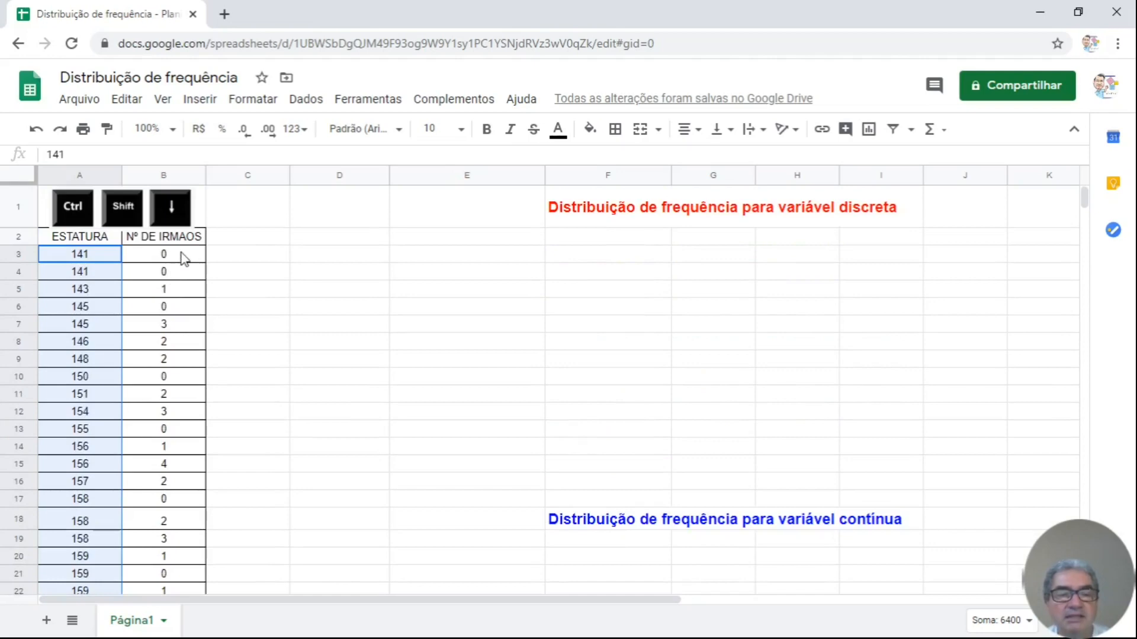
Step: Sort only the Nº DE IRMÃOS values in B3:B42 in ascending order by column B and check the sorted list
left_click(184, 260)
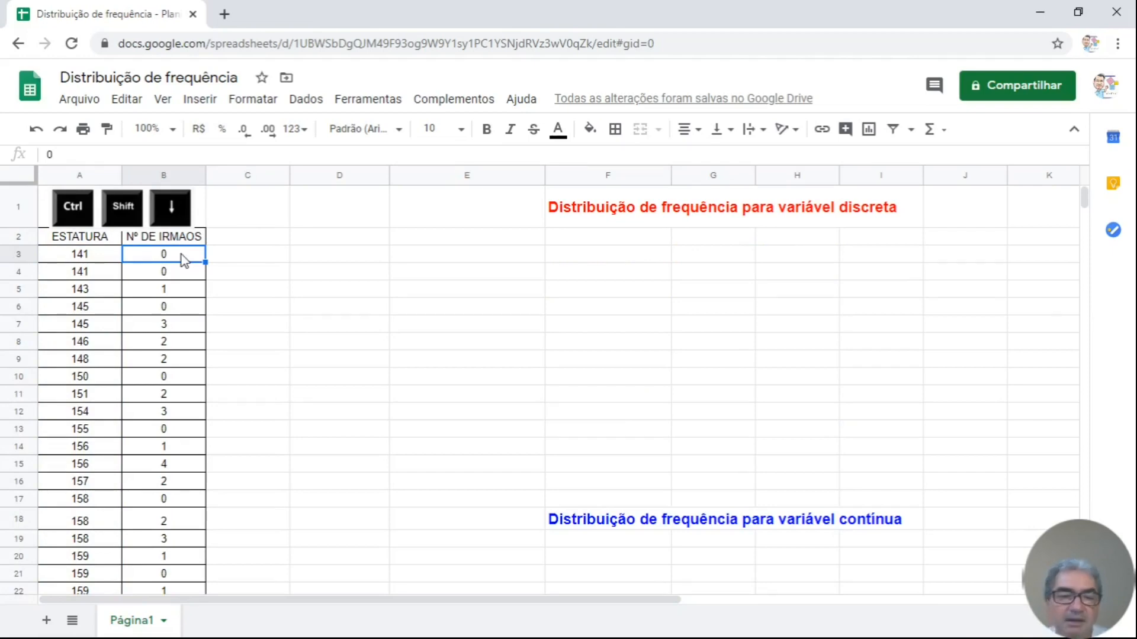
key("ctrl+shift+Down")
scroll(163, 293, "up", 7)
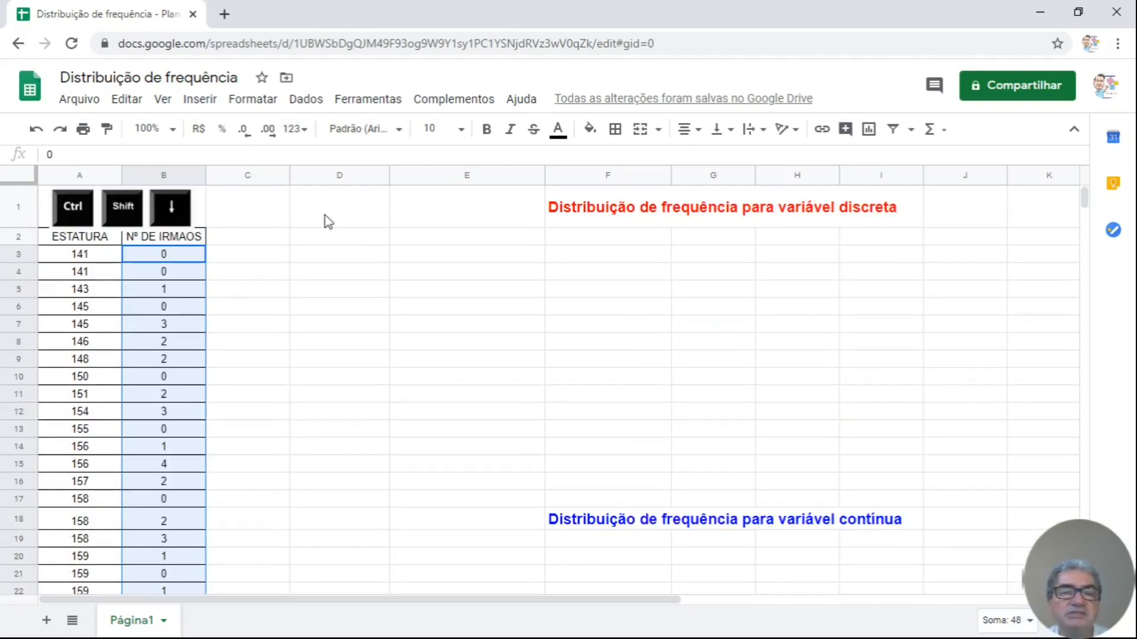
left_click(306, 99)
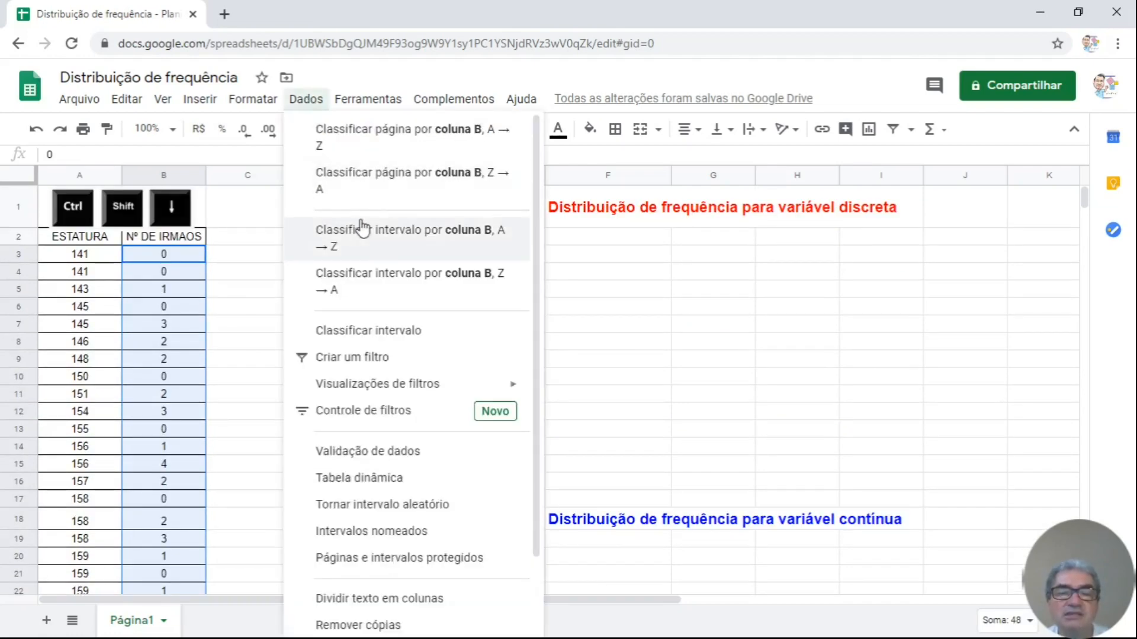
left_click(451, 240)
scroll(168, 336, "down", 3)
scroll(167, 335, "down", 5)
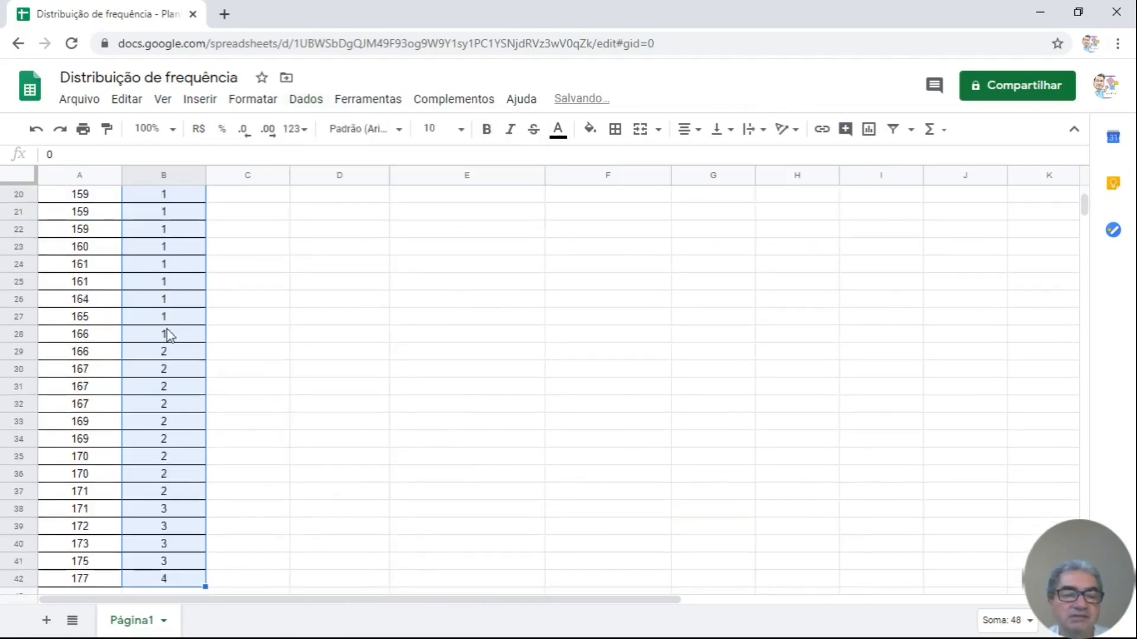
scroll(34, 317, "up", 10)
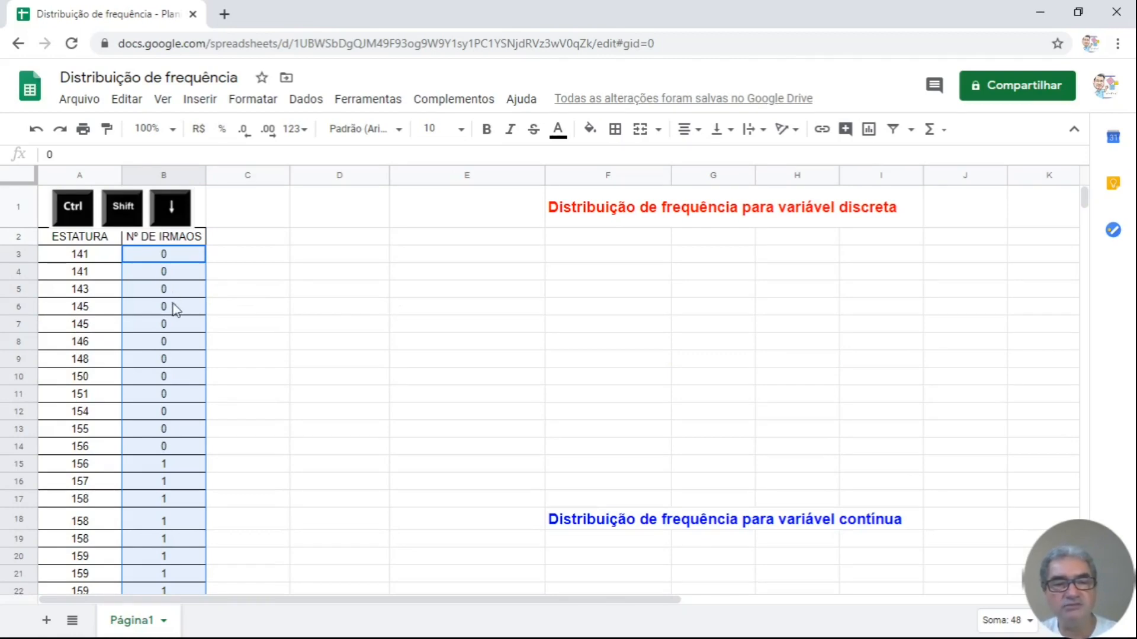
Step: Create a pivot table from the Nº DE IRMÃOS range B2:B42, header included, placed on the existing sheet at Página1!D2
left_click(171, 238)
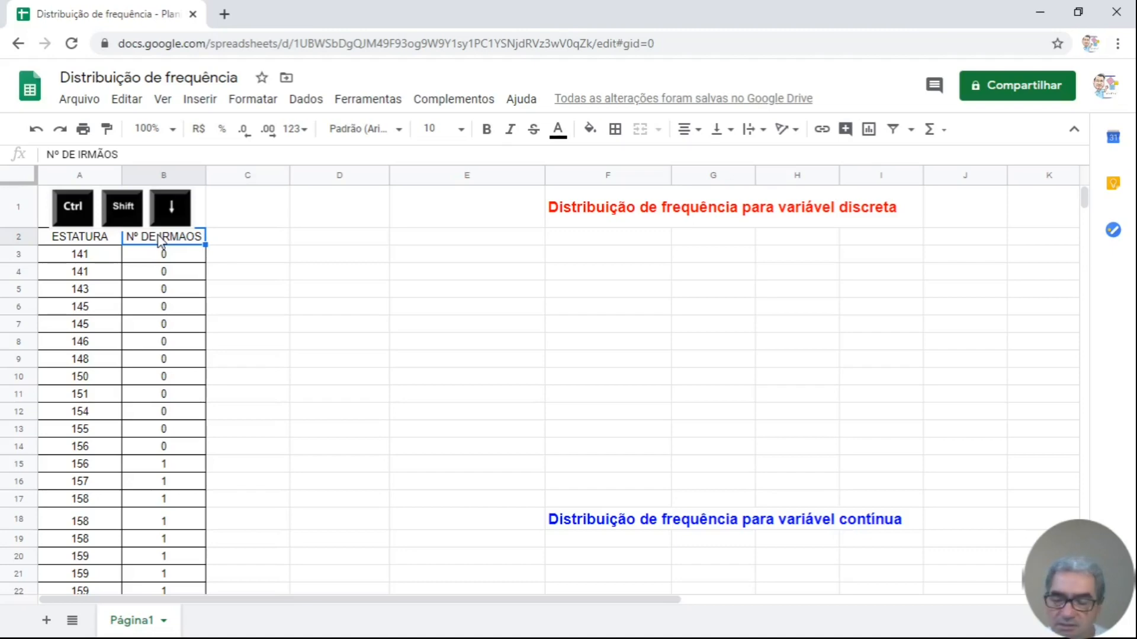
key("ctrl+shift+Down")
scroll(160, 242, "up", 15)
scroll(160, 242, "up", 1)
scroll(159, 246, "down", 9)
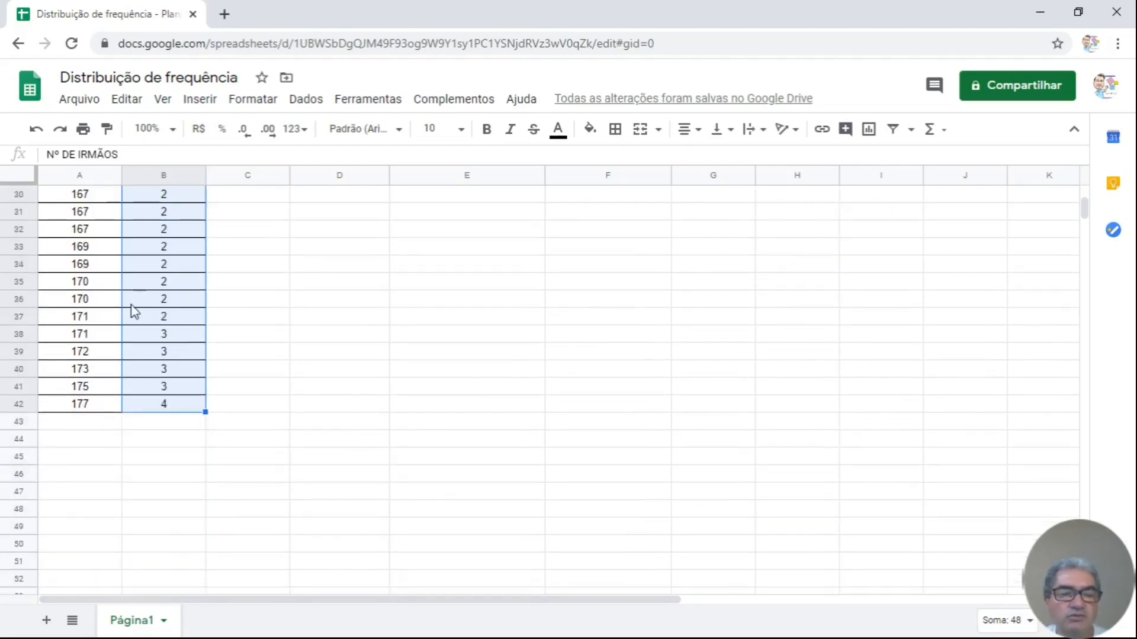
scroll(134, 311, "up", 10)
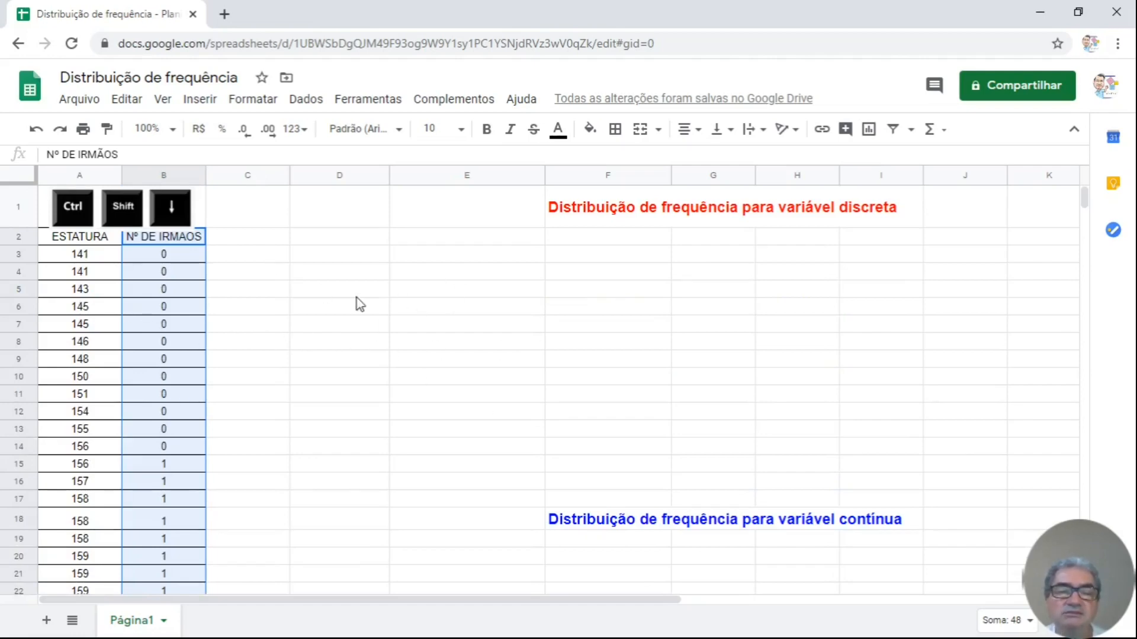
left_click(305, 100)
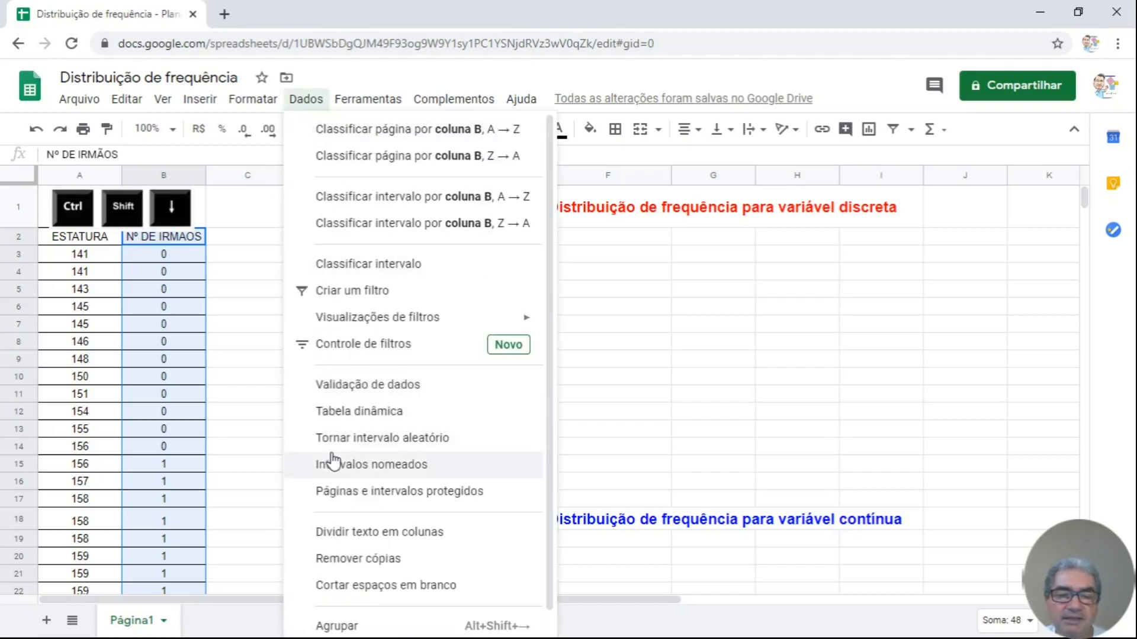
left_click(364, 412)
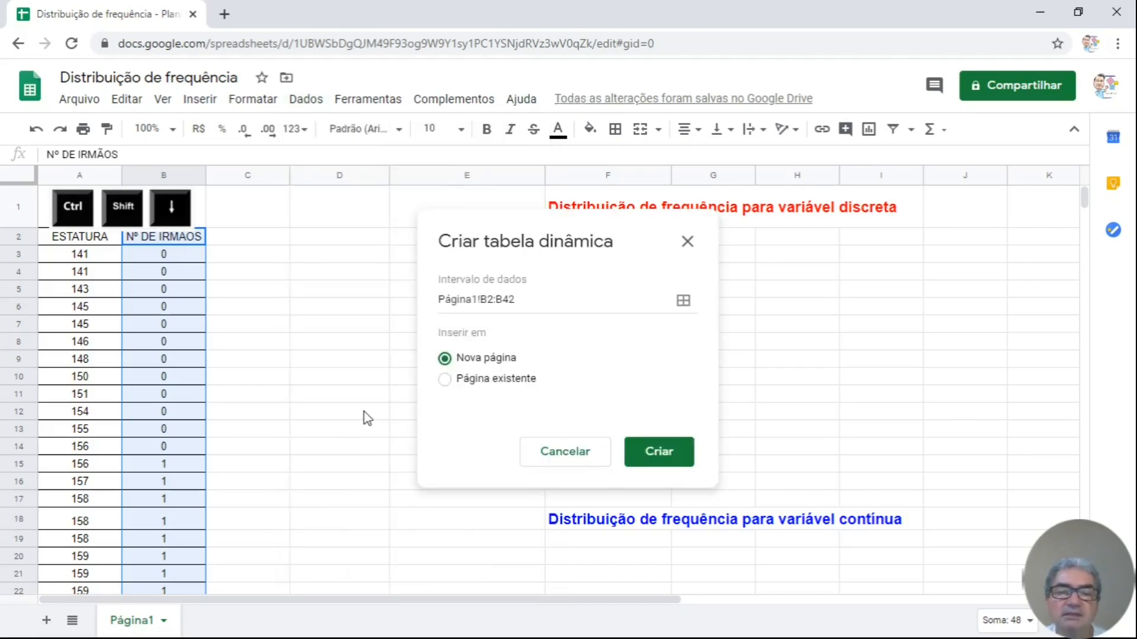
left_click(487, 381)
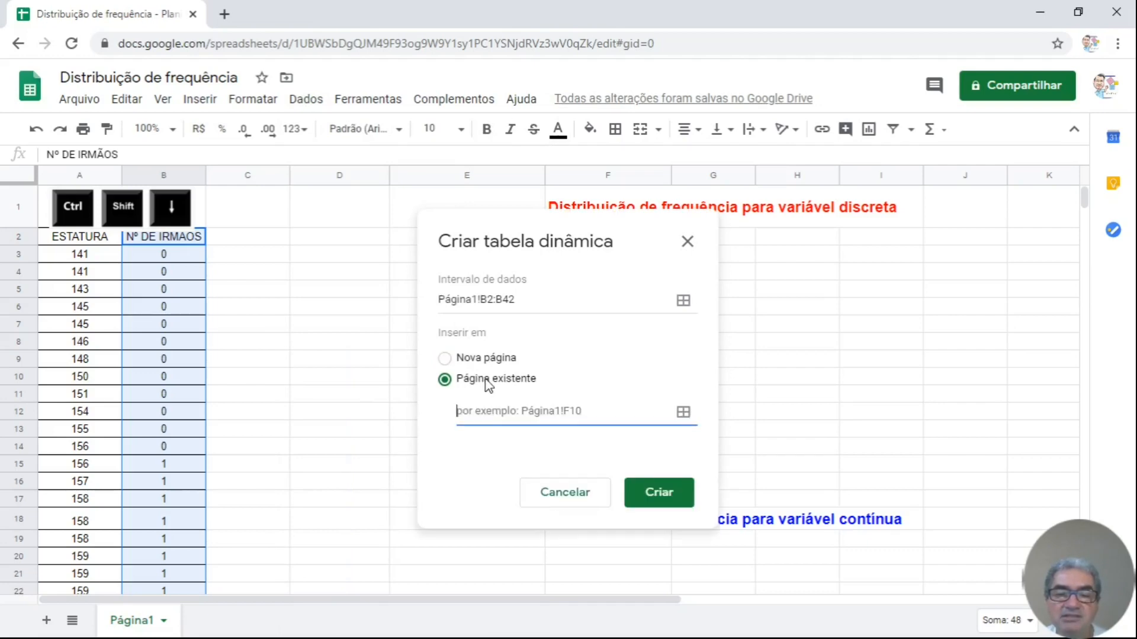
left_click(317, 238)
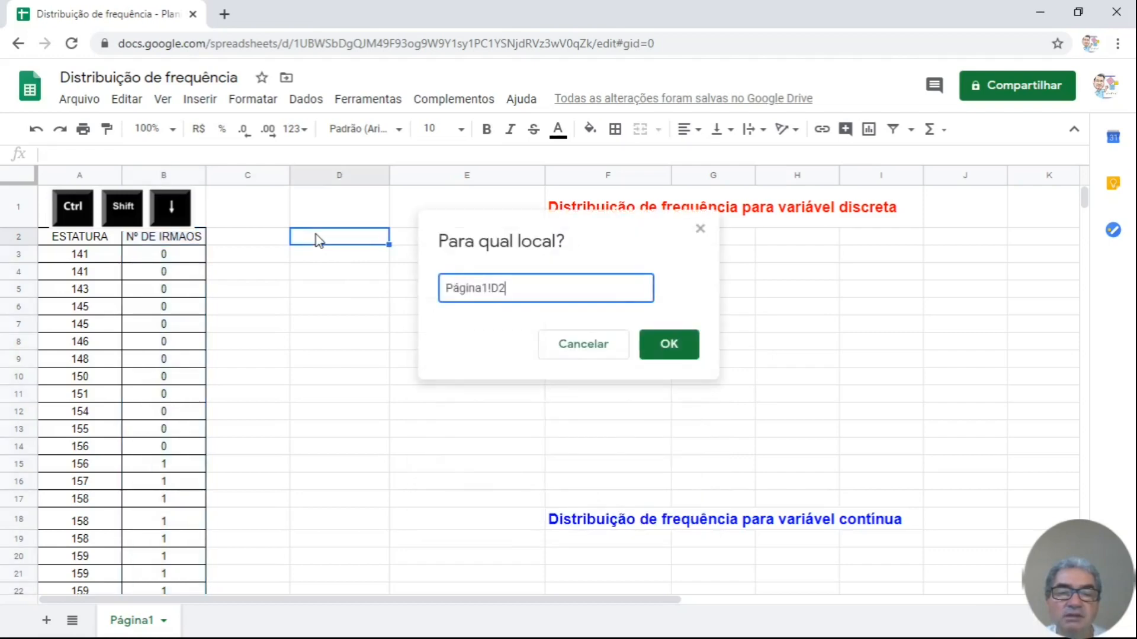
left_click(681, 355)
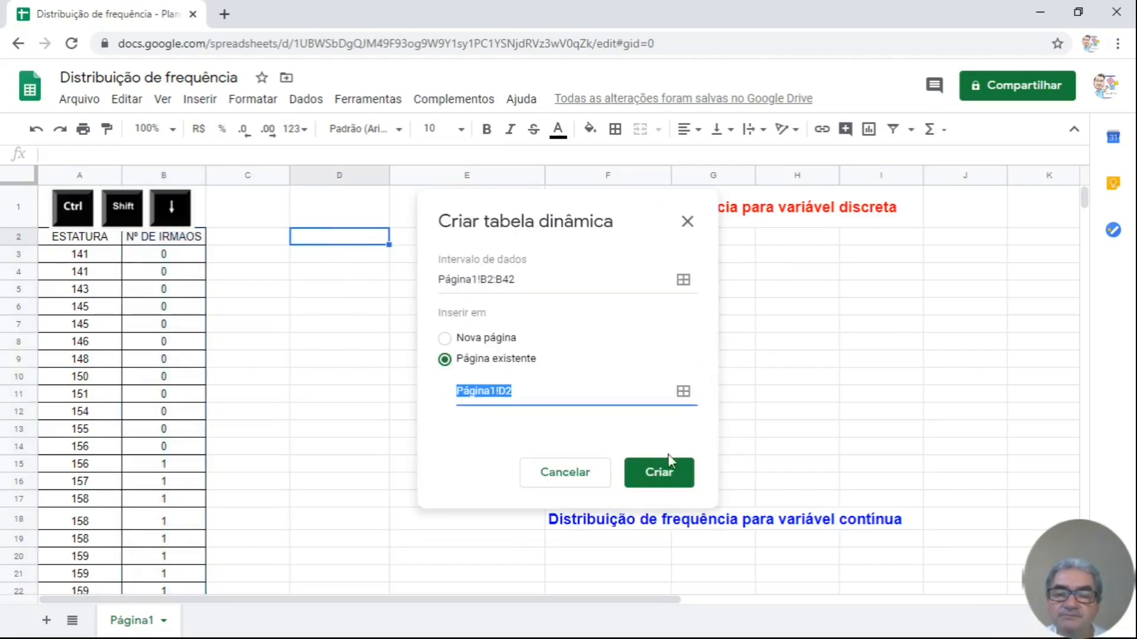
left_click(663, 474)
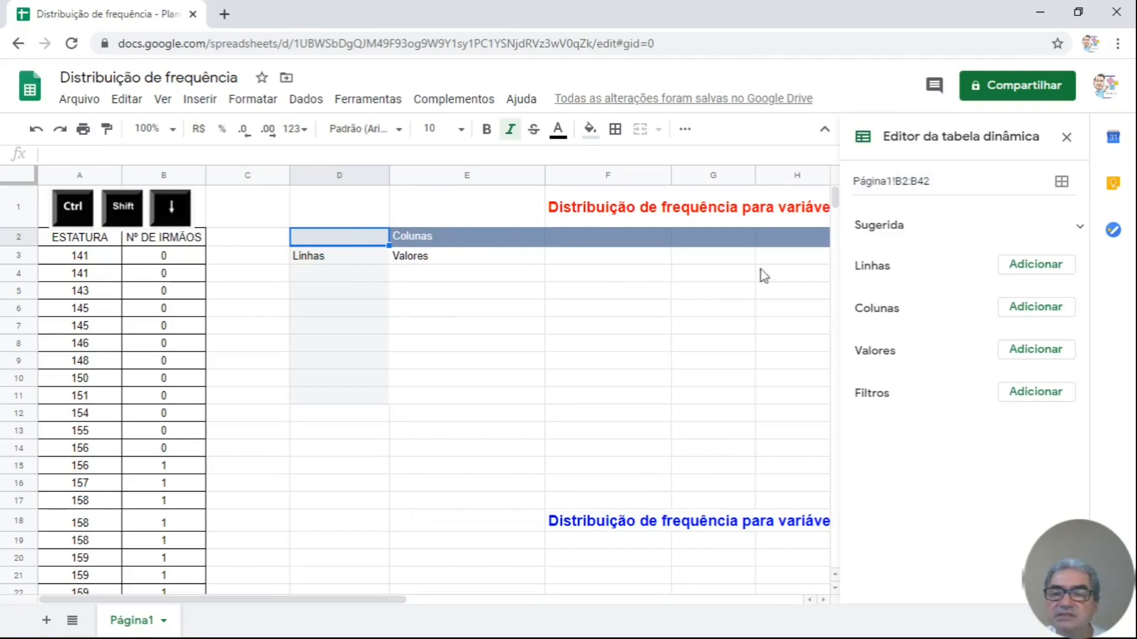
Step: Set up the pivot table with Nº DE IRMÃOS as rows and Nº DE IRMÃOS as values summarized by COUNT
left_click(1042, 266)
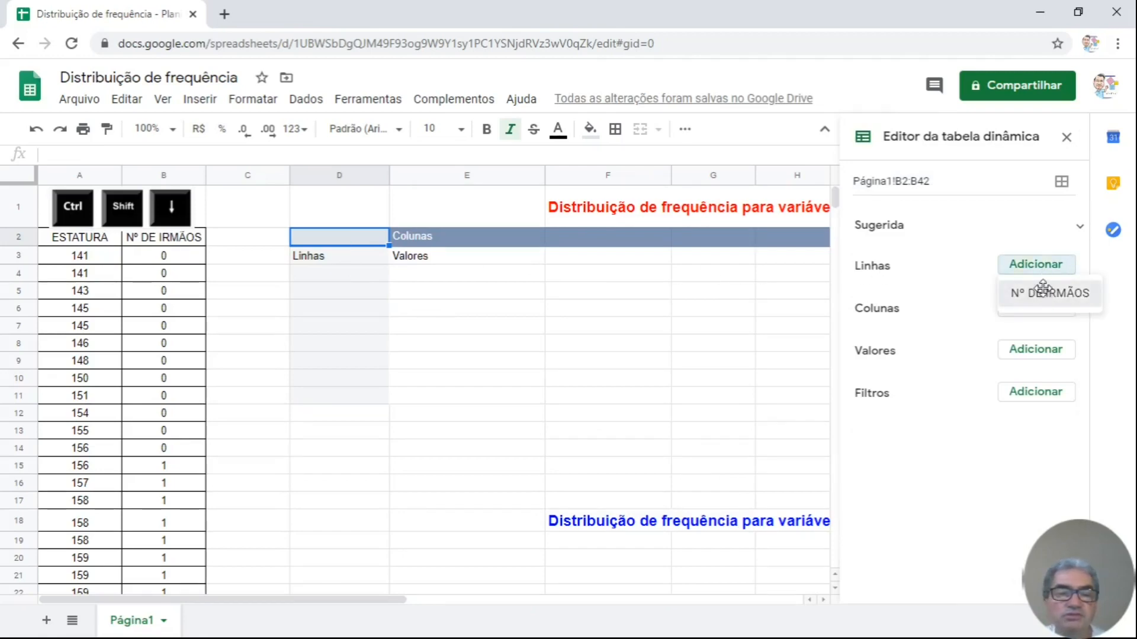
left_click(1045, 294)
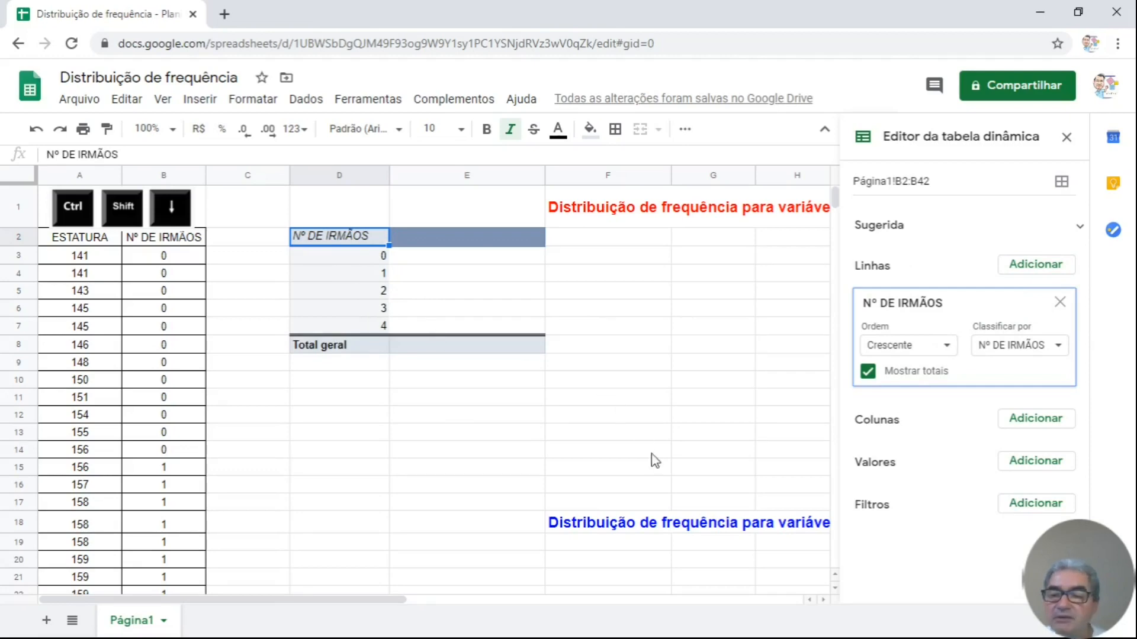
left_click(1056, 470)
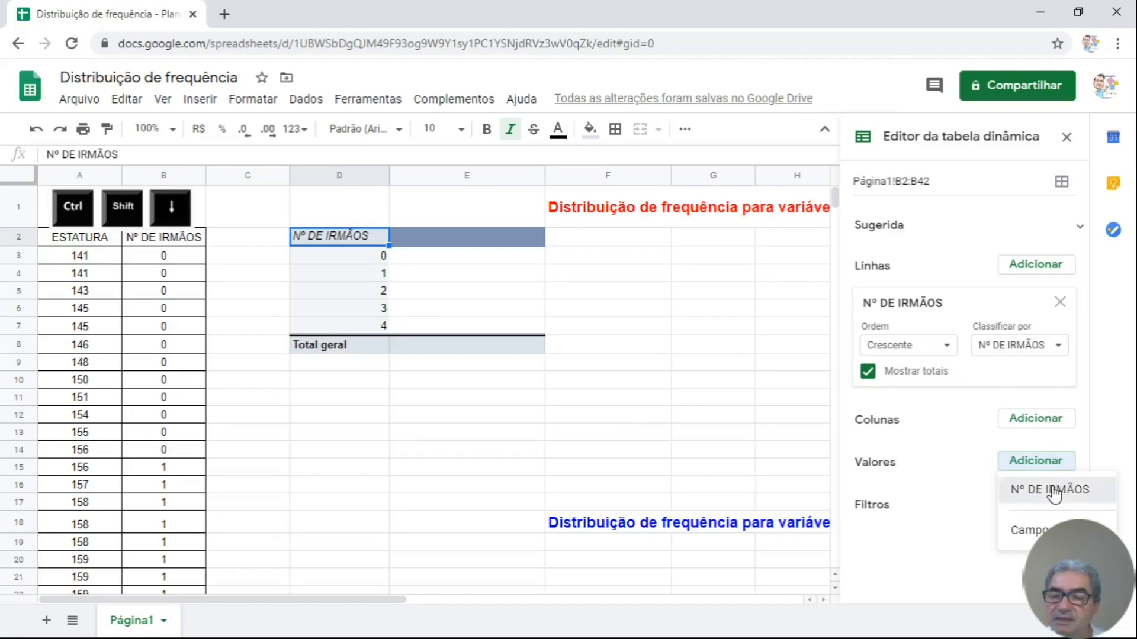
left_click(1052, 492)
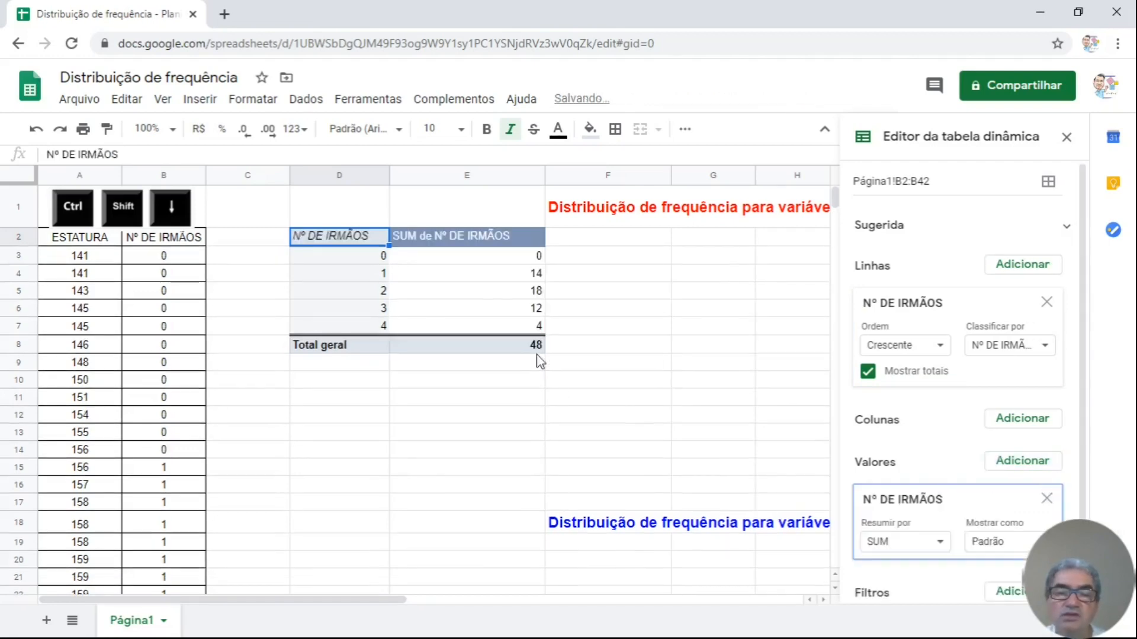
left_click(940, 544)
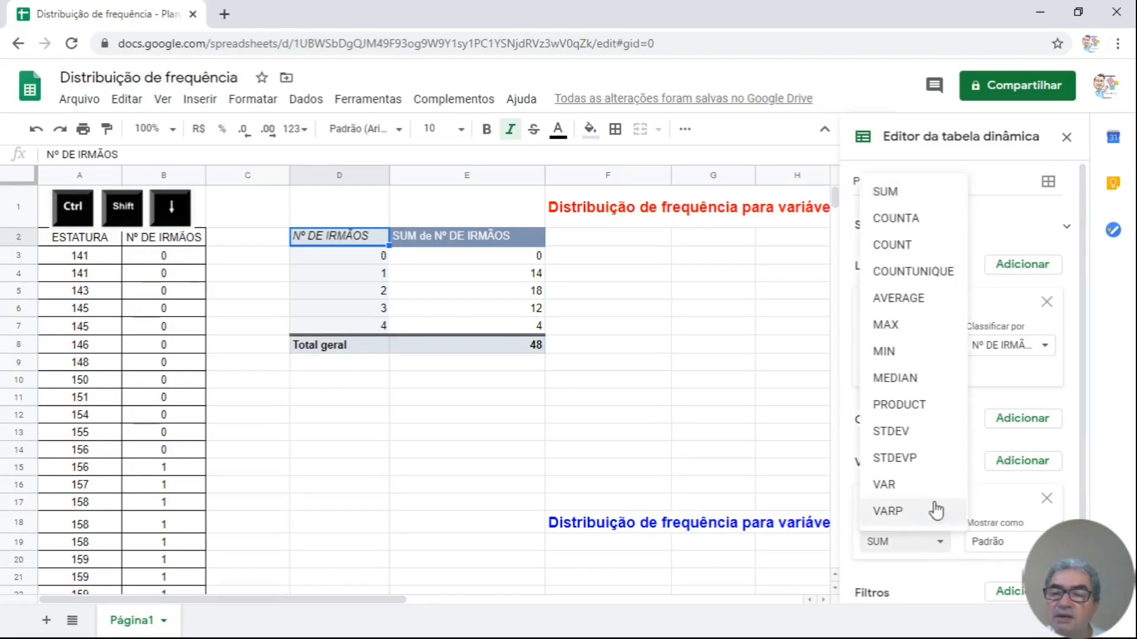
left_click(894, 248)
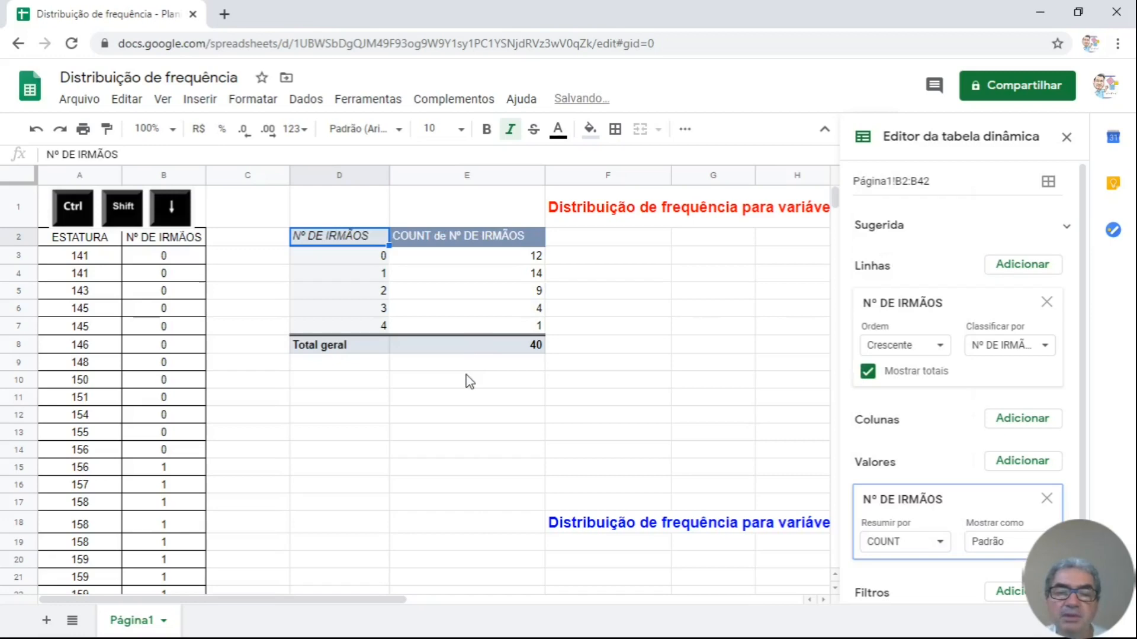
left_click(1065, 138)
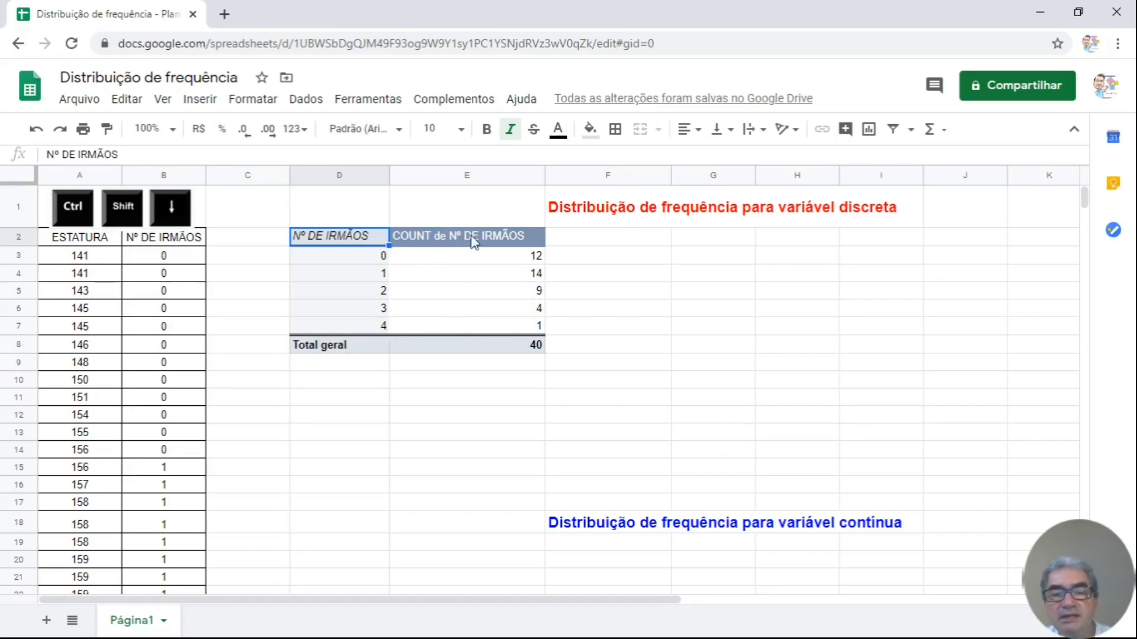
Step: Rename the pivot table's count column header in E2 to "Nº DE ALUNOS (Fa)"
left_click(441, 243)
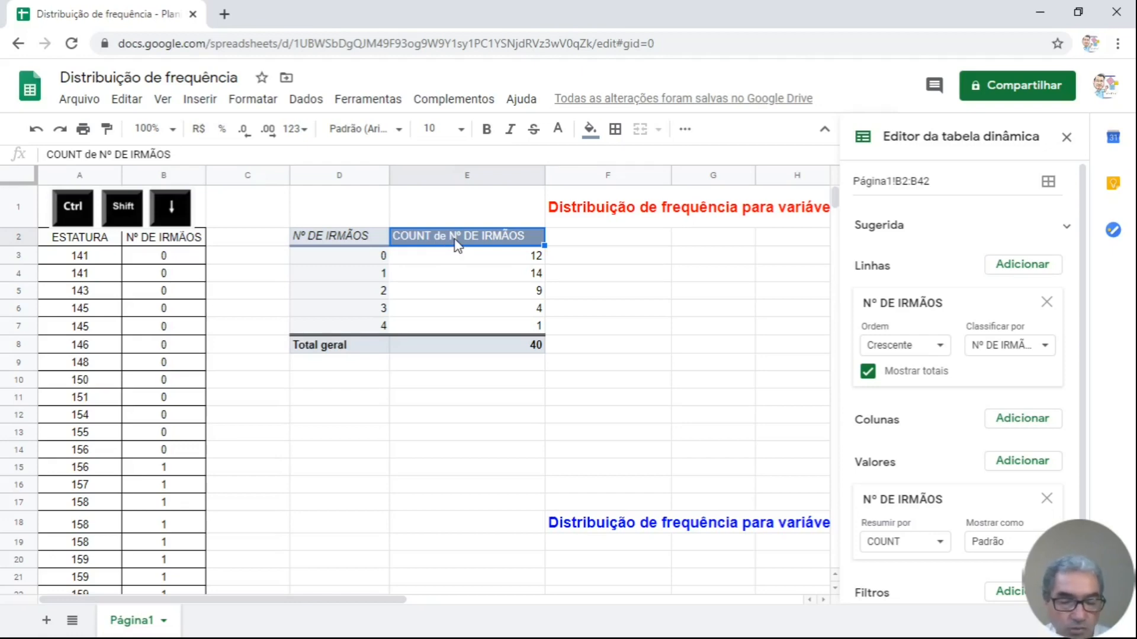
type("ALUNOS")
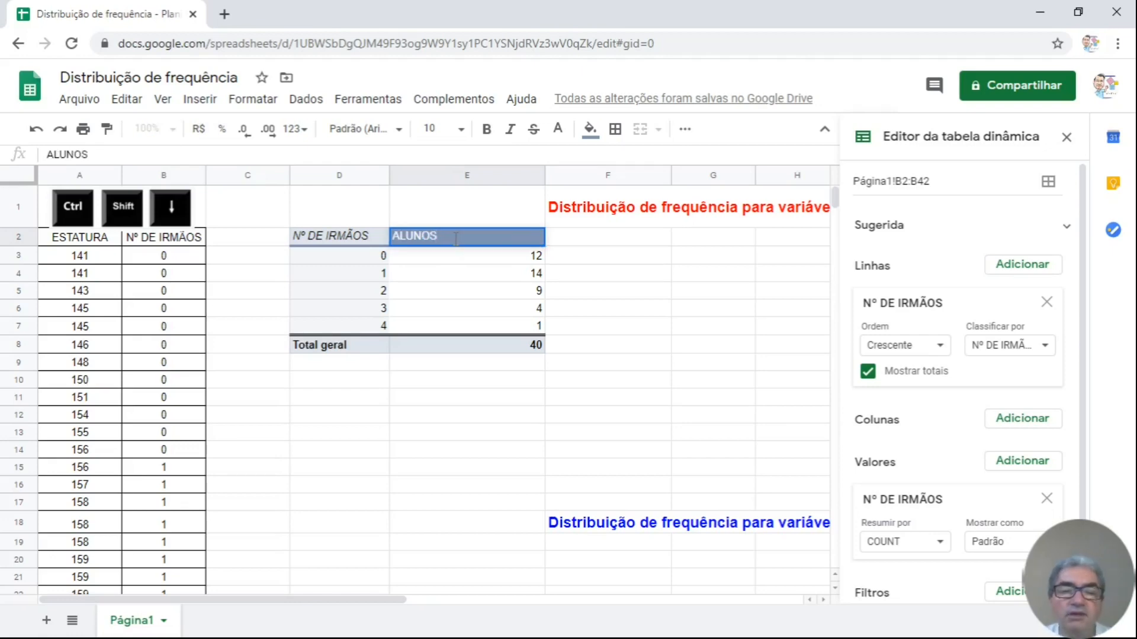
left_click(451, 387)
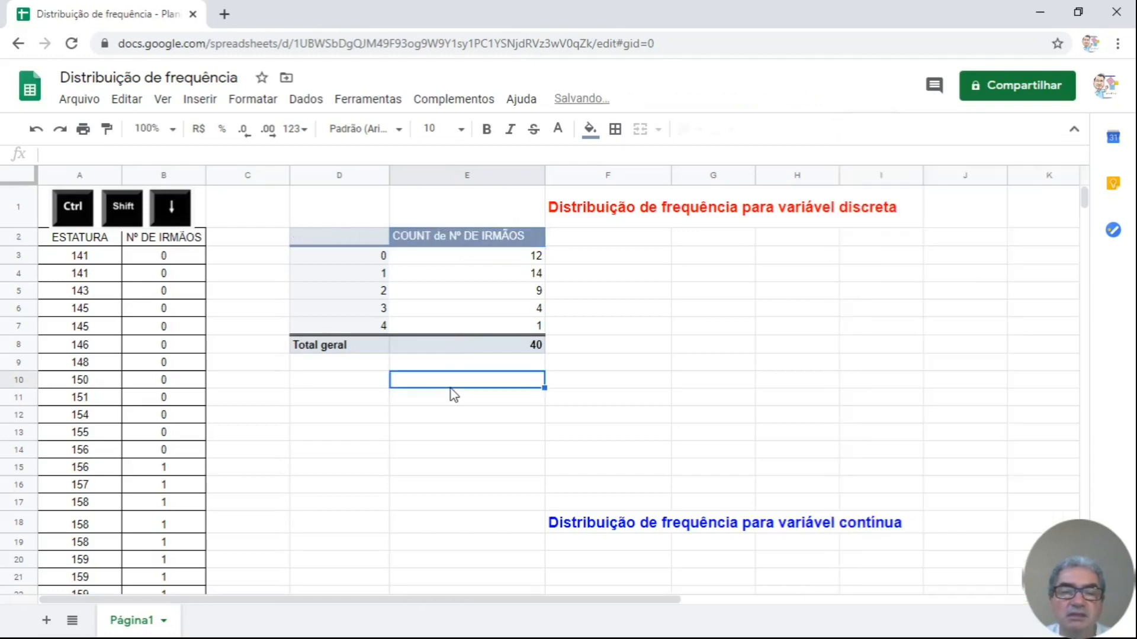
left_click(418, 240)
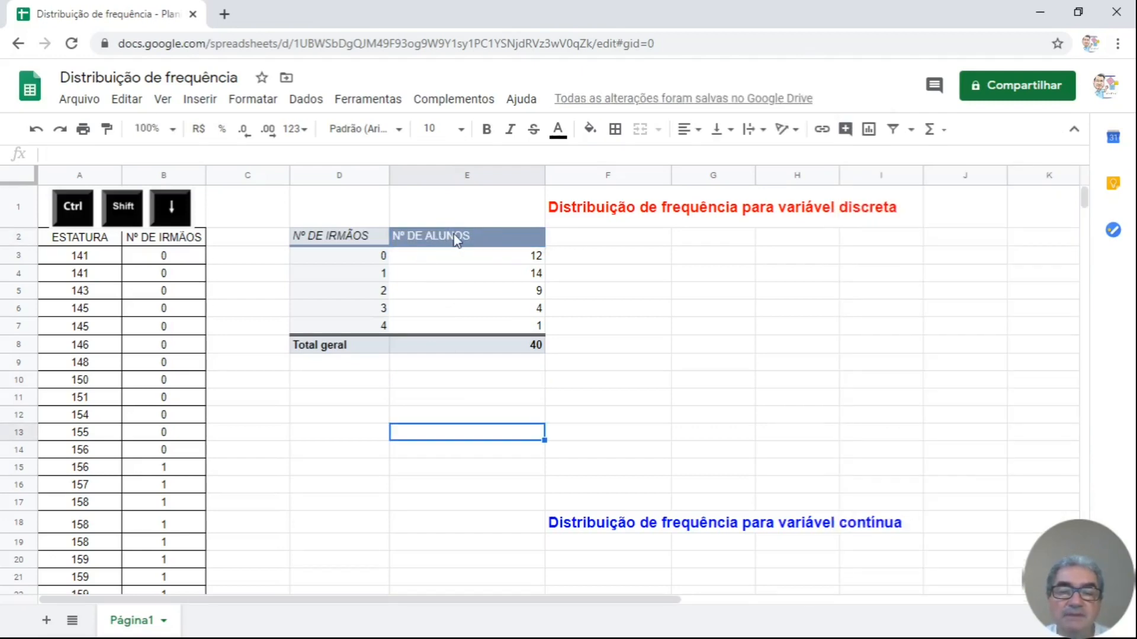
left_click(457, 237)
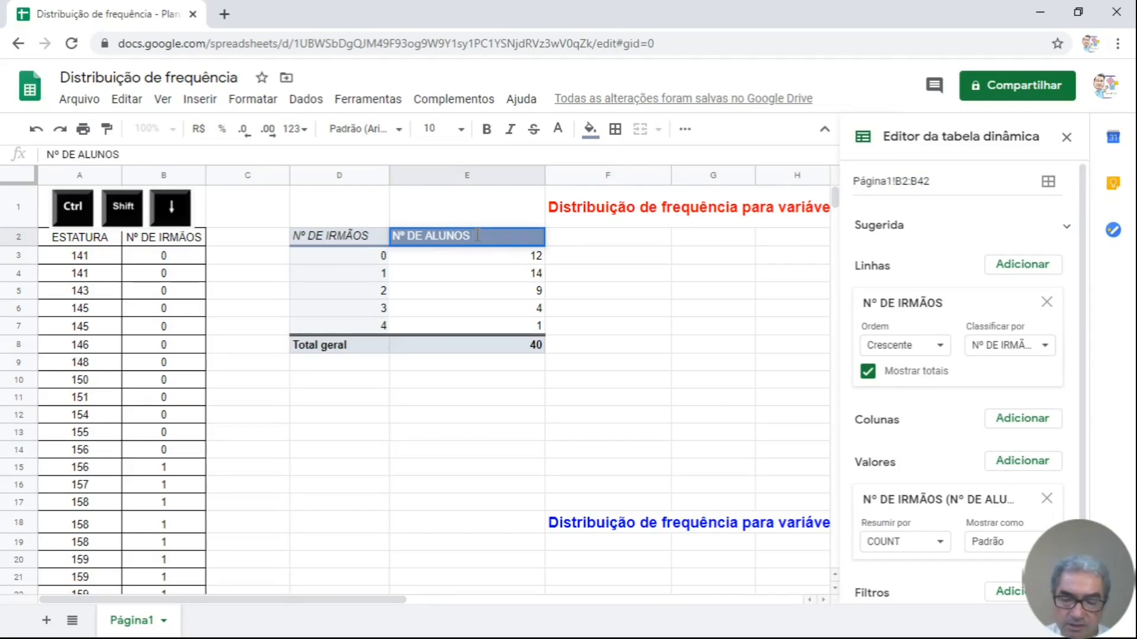
type("(Fa")
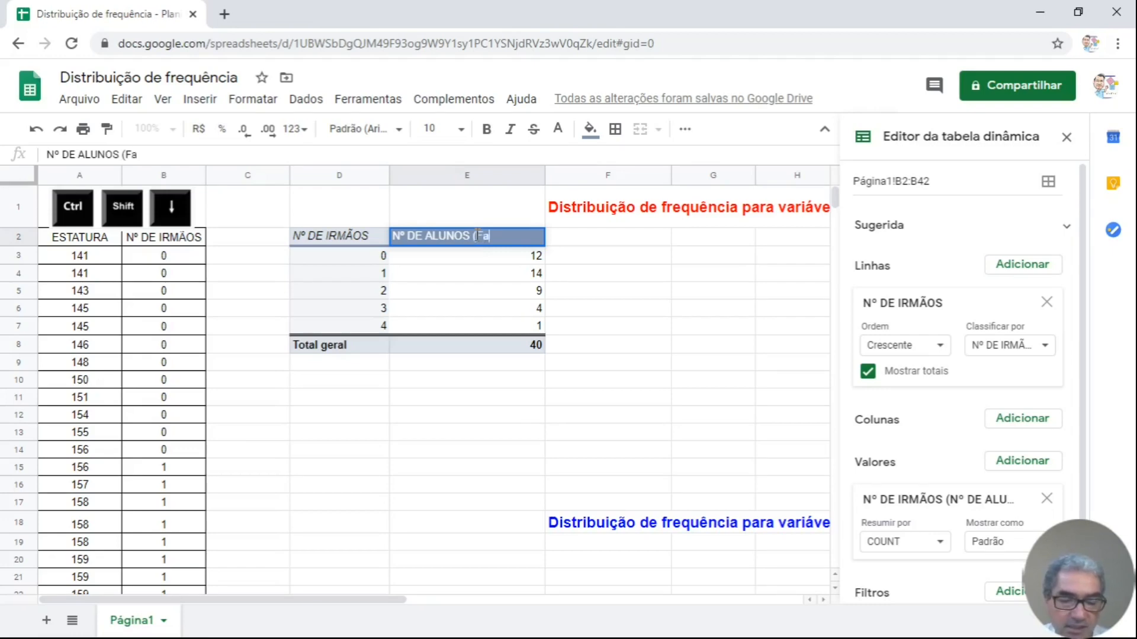
type(")")
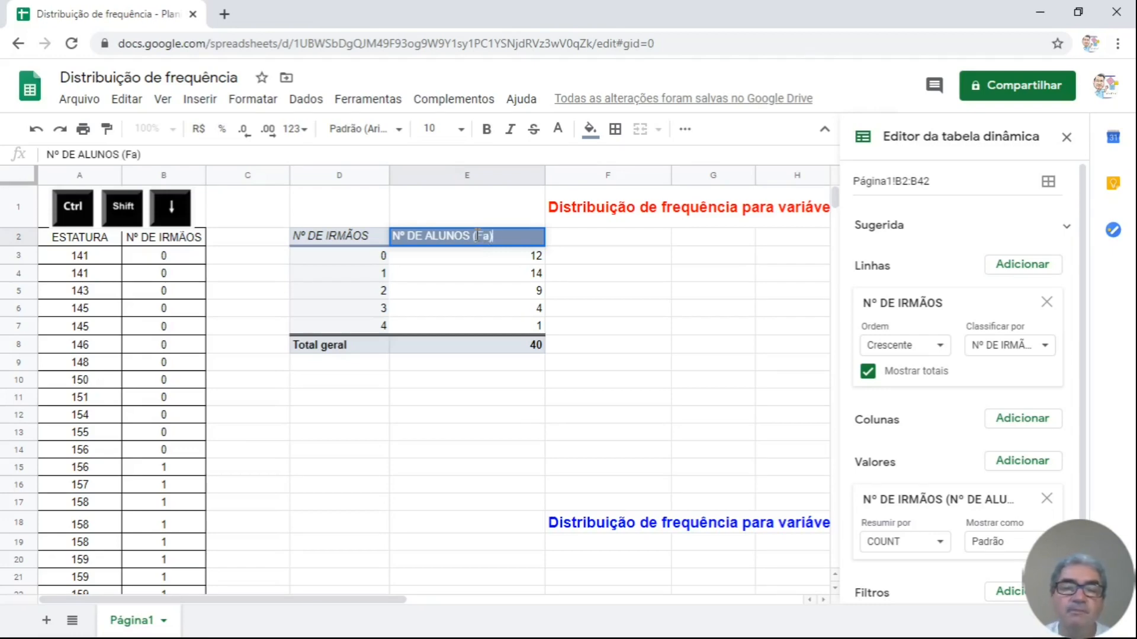
left_click(480, 294)
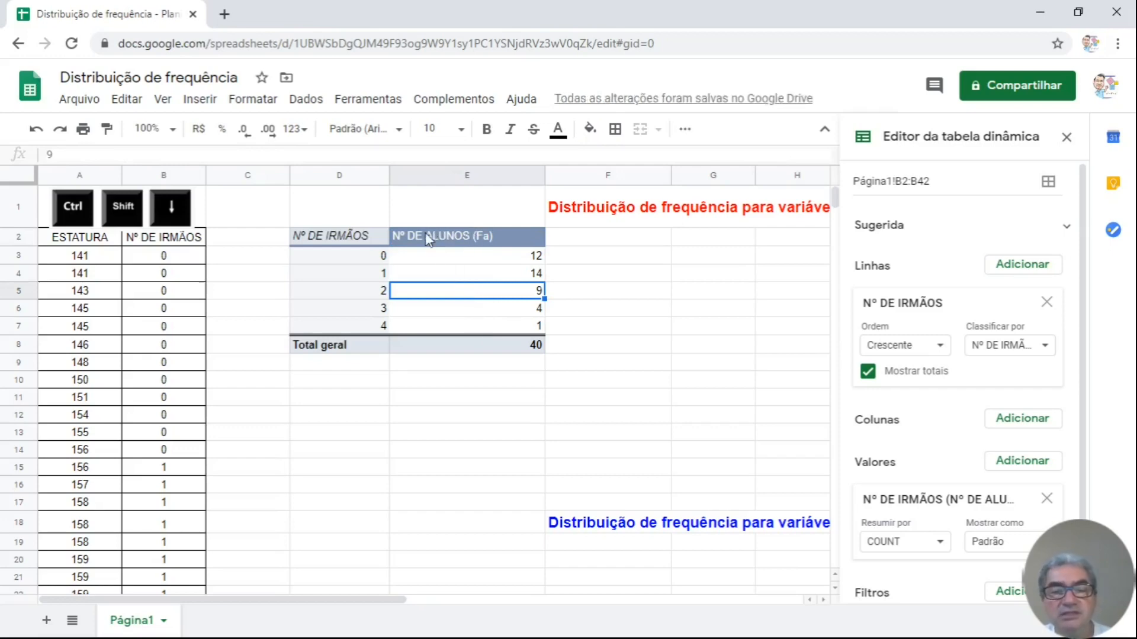
Step: Enter the column header "FREQ. RELATIVA (%)" in F2, beside the pivot table
left_click(605, 238)
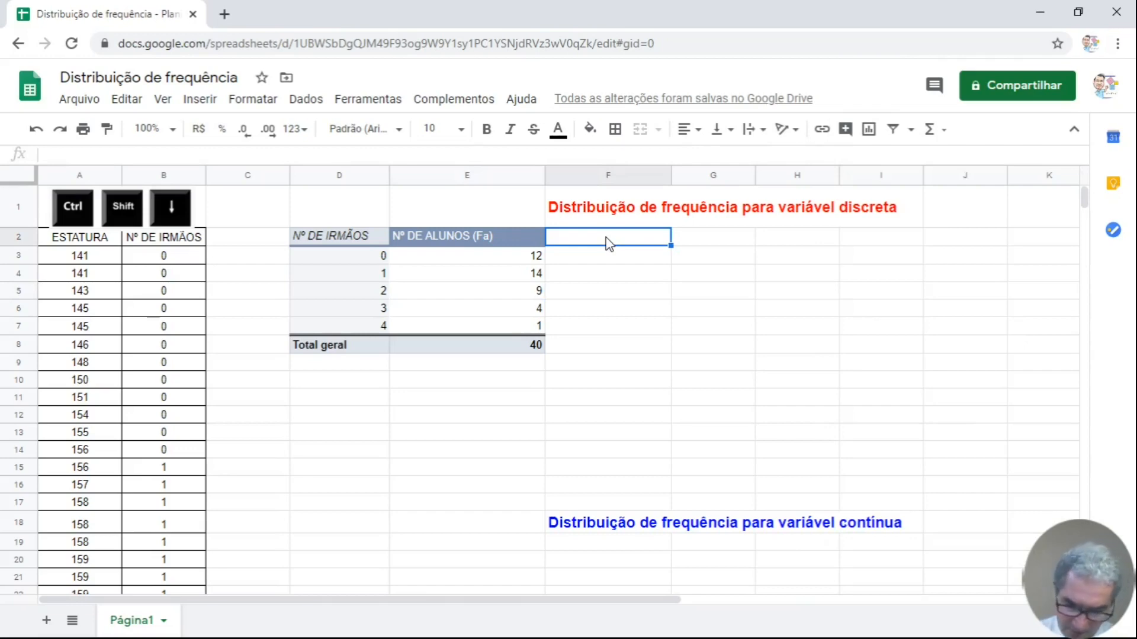
type("FREQ. RELATIVA (%)")
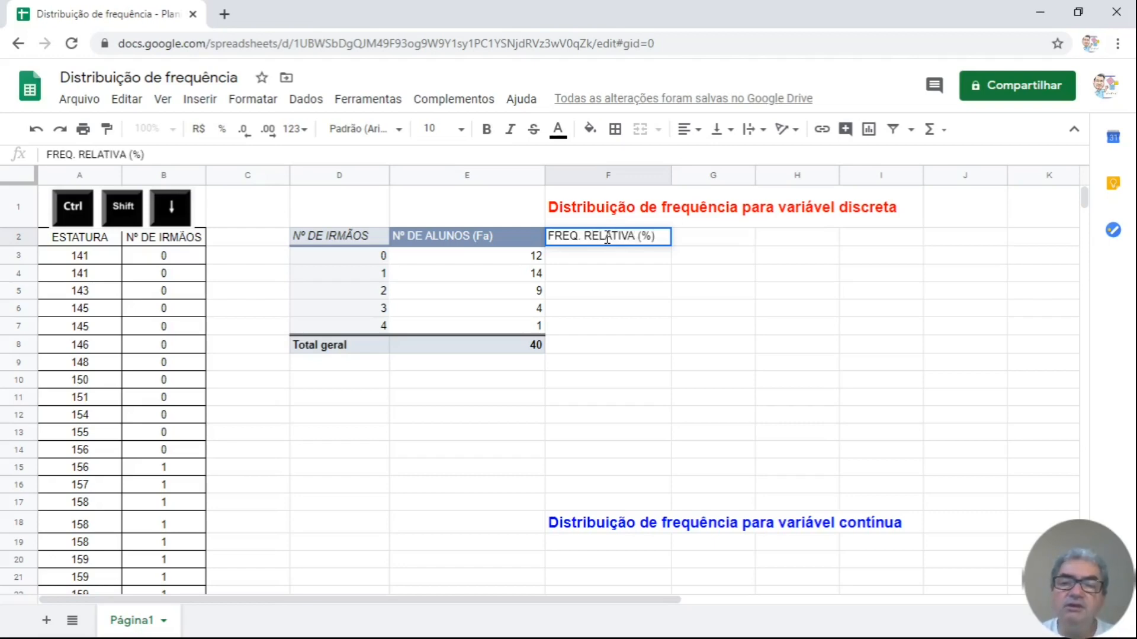
key("Return")
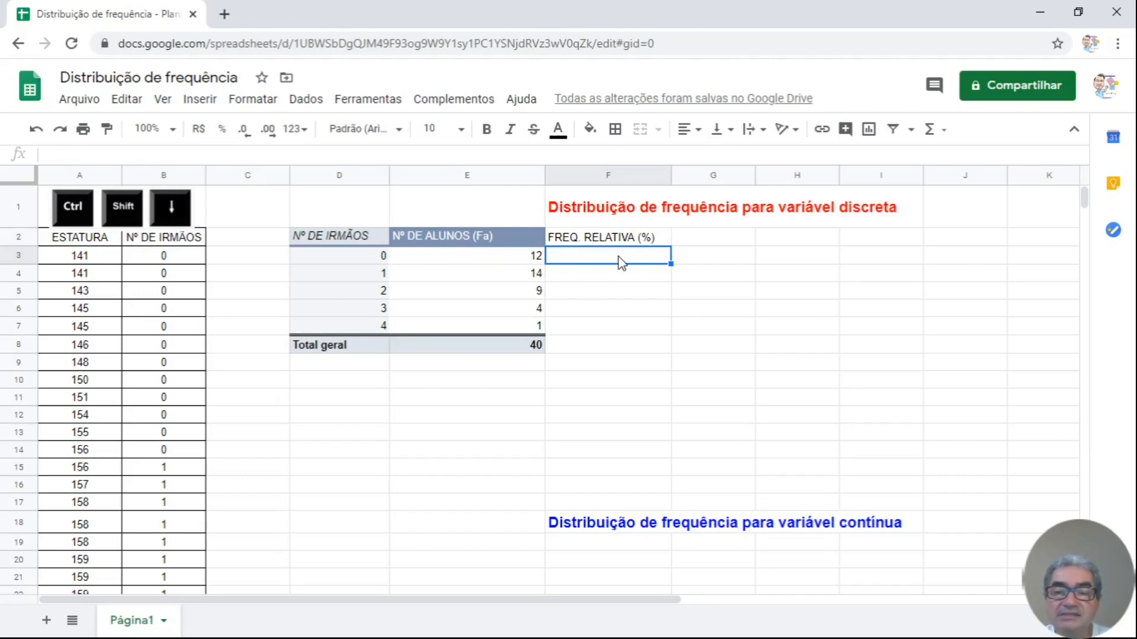
left_click(610, 327)
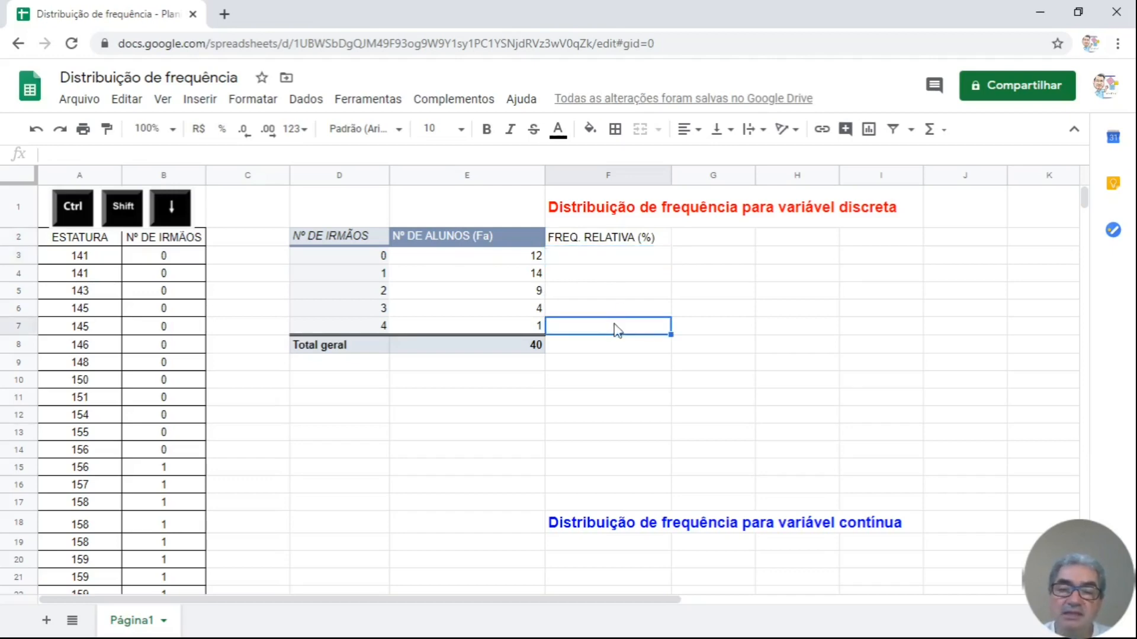
left_click(646, 259)
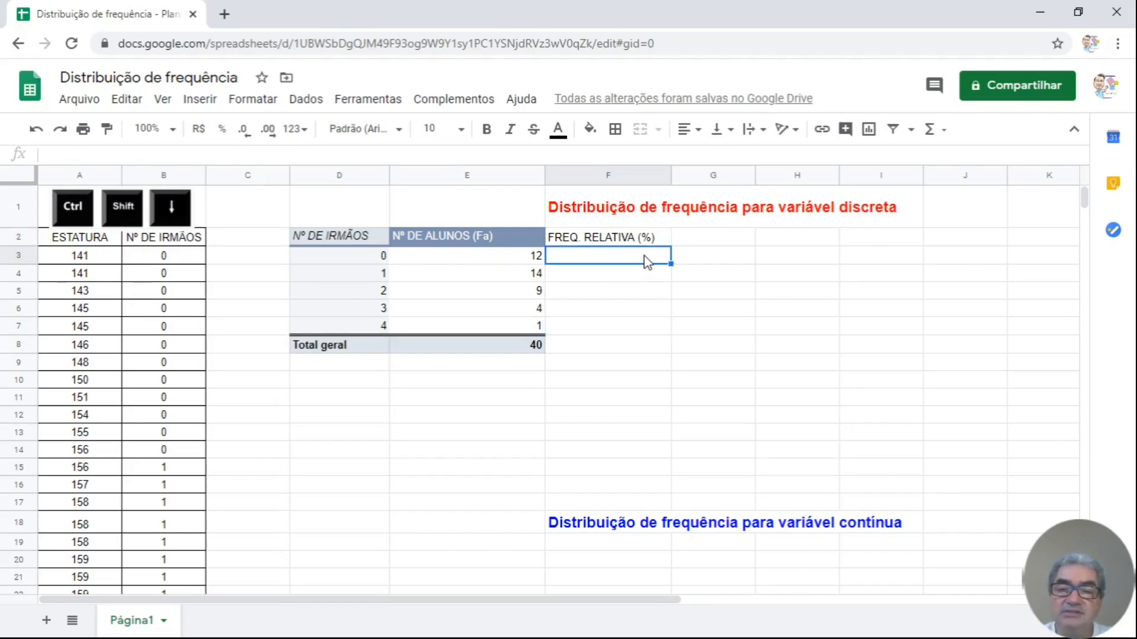
left_click(536, 260)
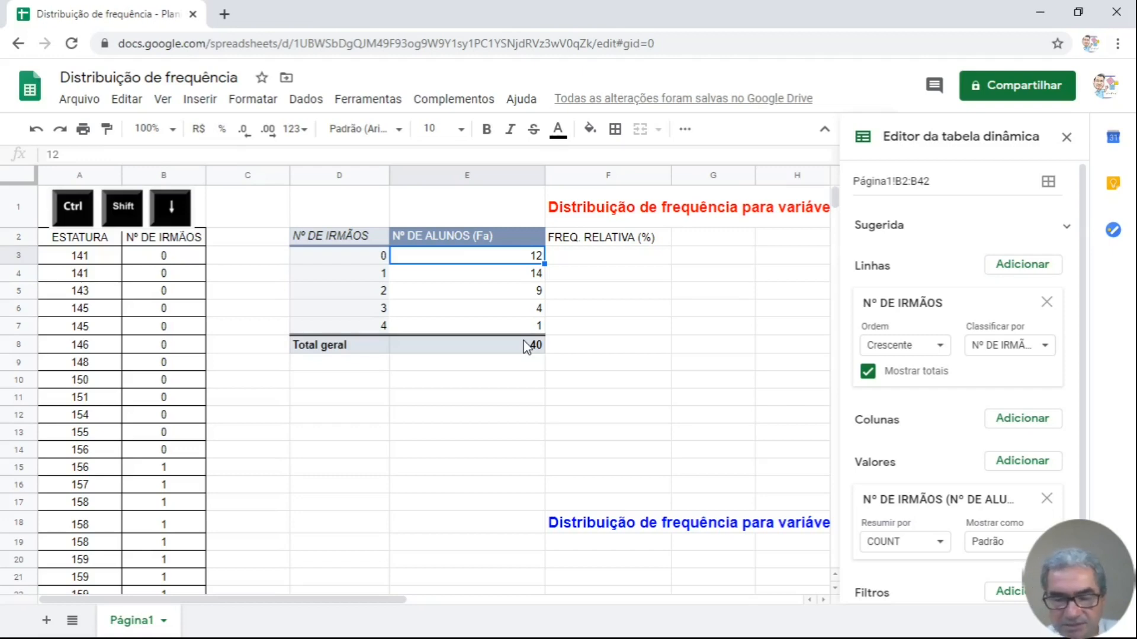
Step: Enter the formula =E3/40 in F3 to calculate the relative frequency for 0 siblings
left_click(618, 255)
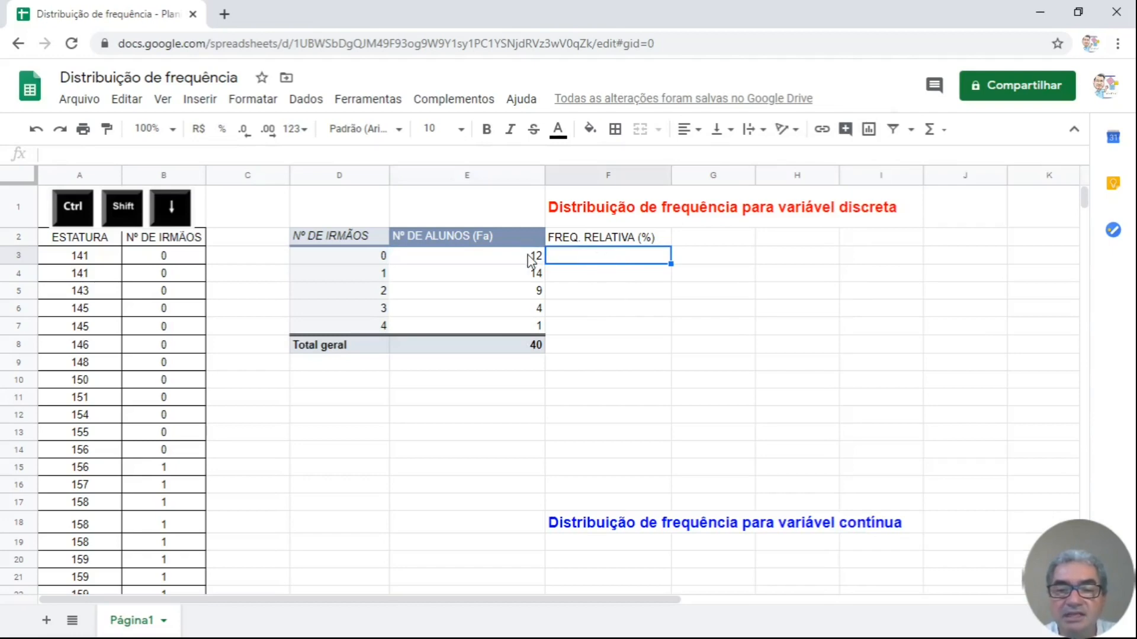
type("=")
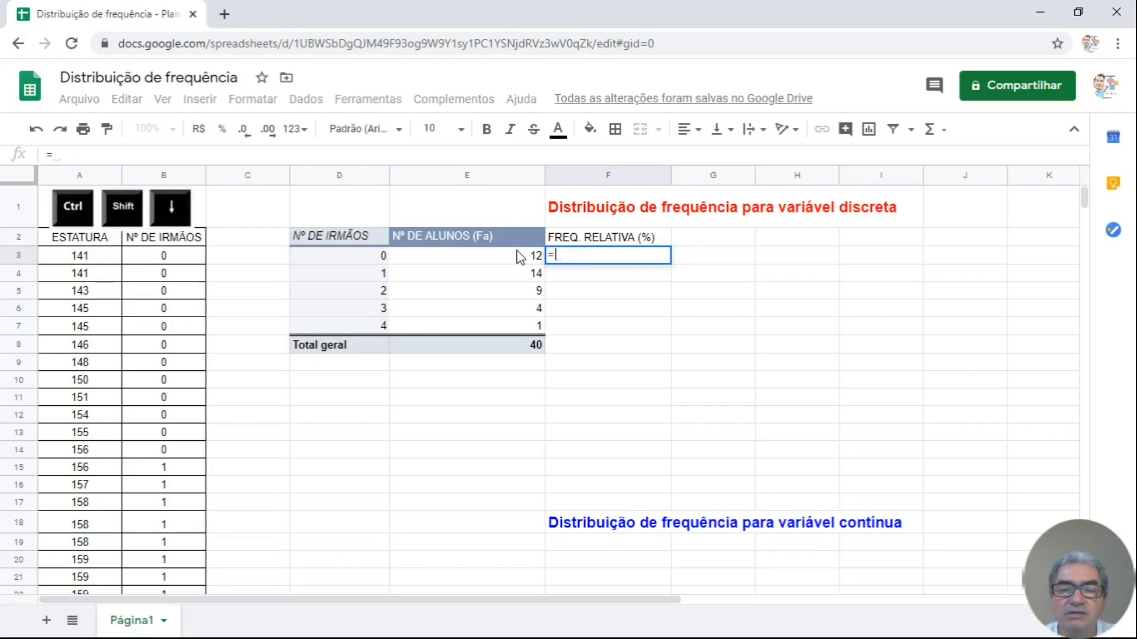
left_click(520, 256)
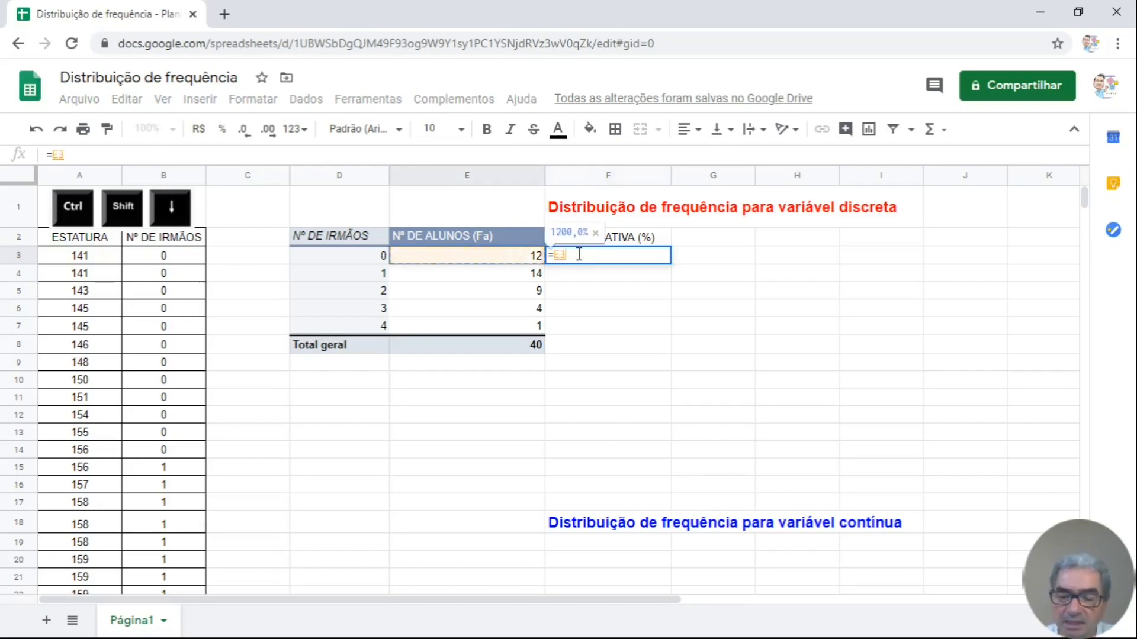
type("/")
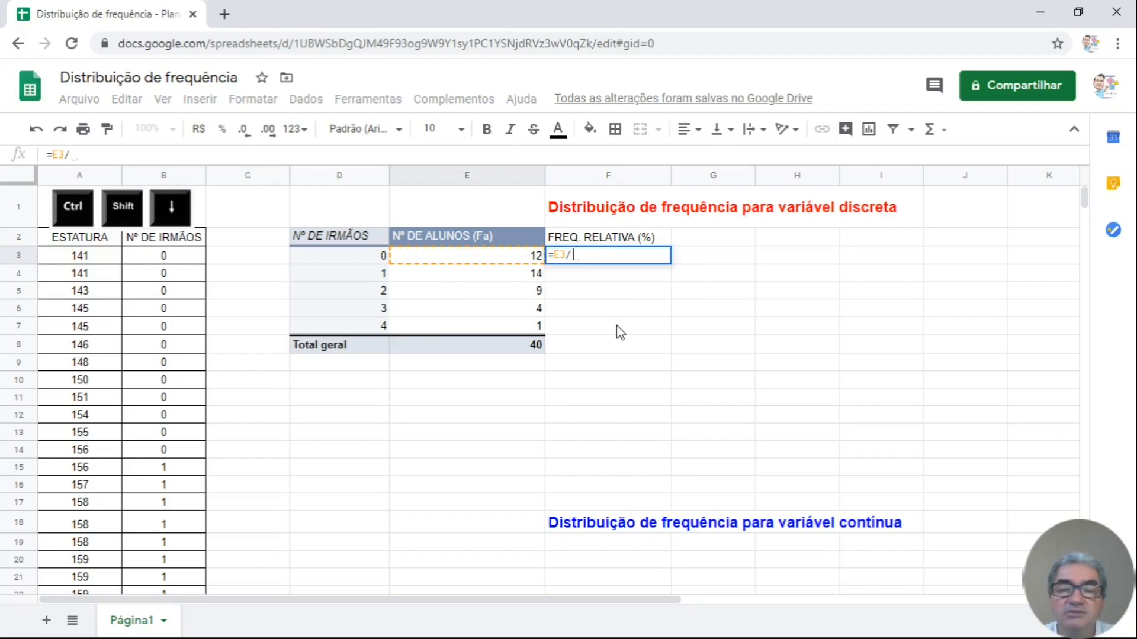
type("40")
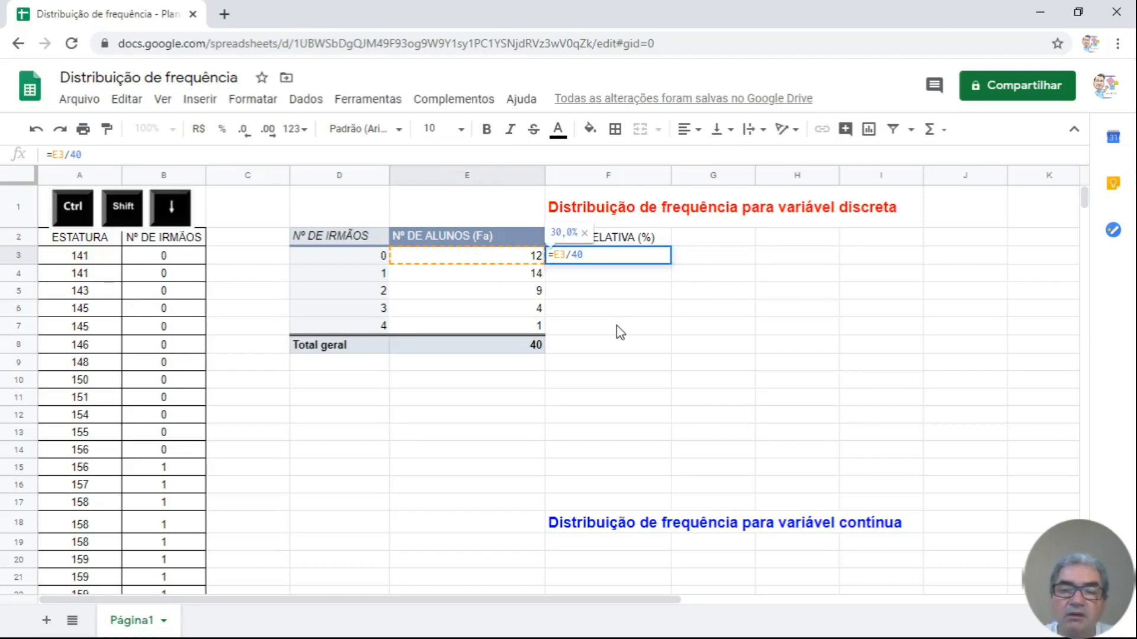
key("Return")
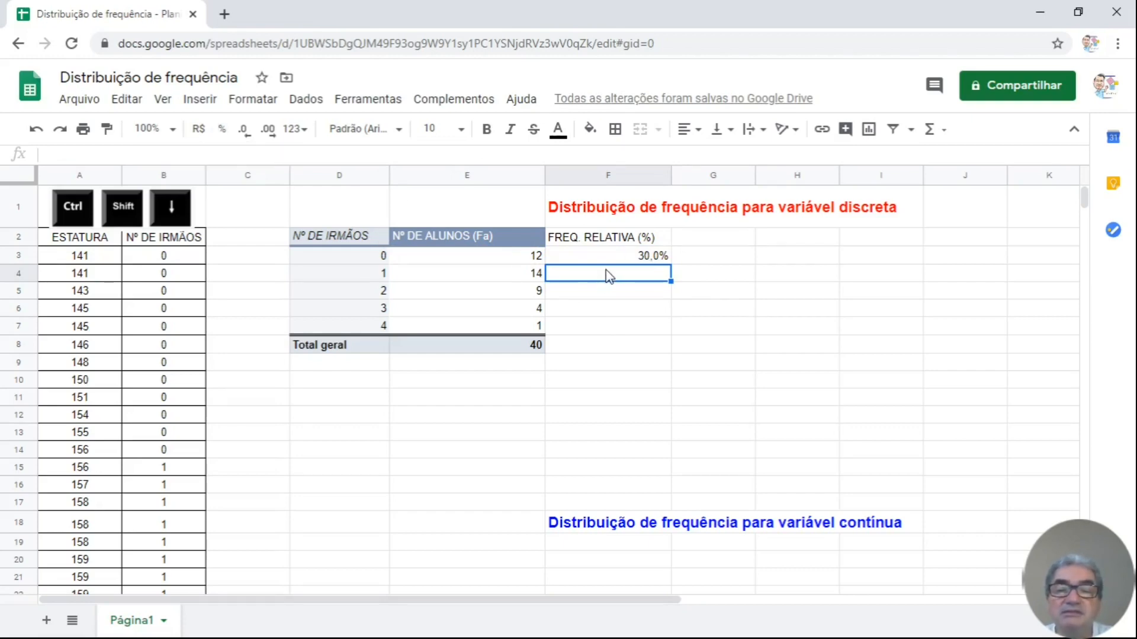
Step: Format F3 as a percentage and fill its formula down through F8
left_click(611, 259)
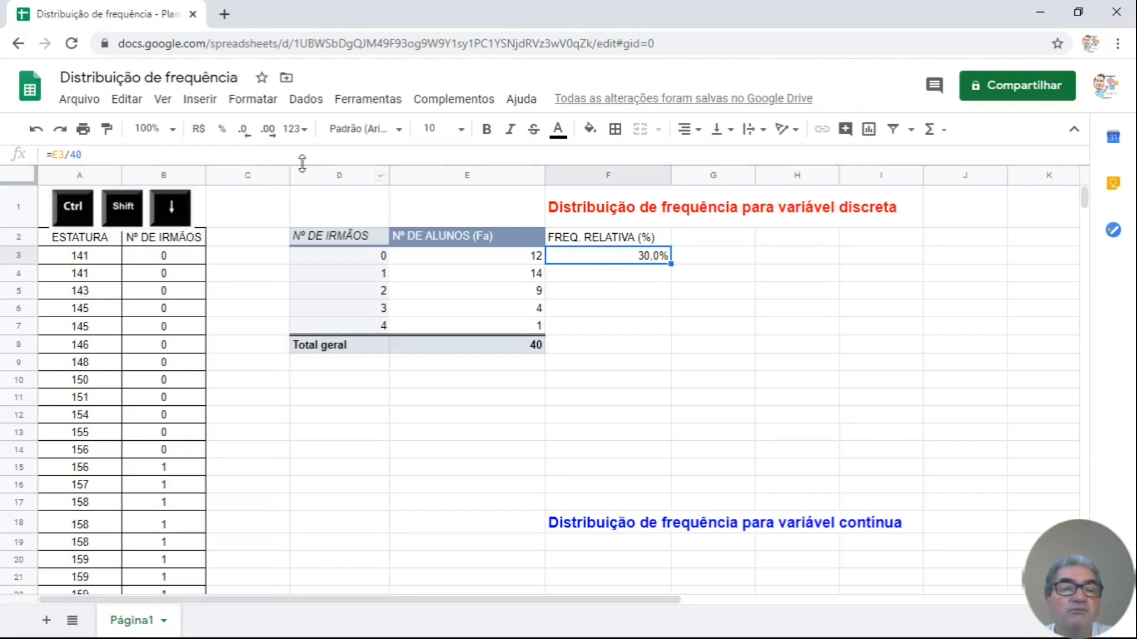
left_click(223, 130)
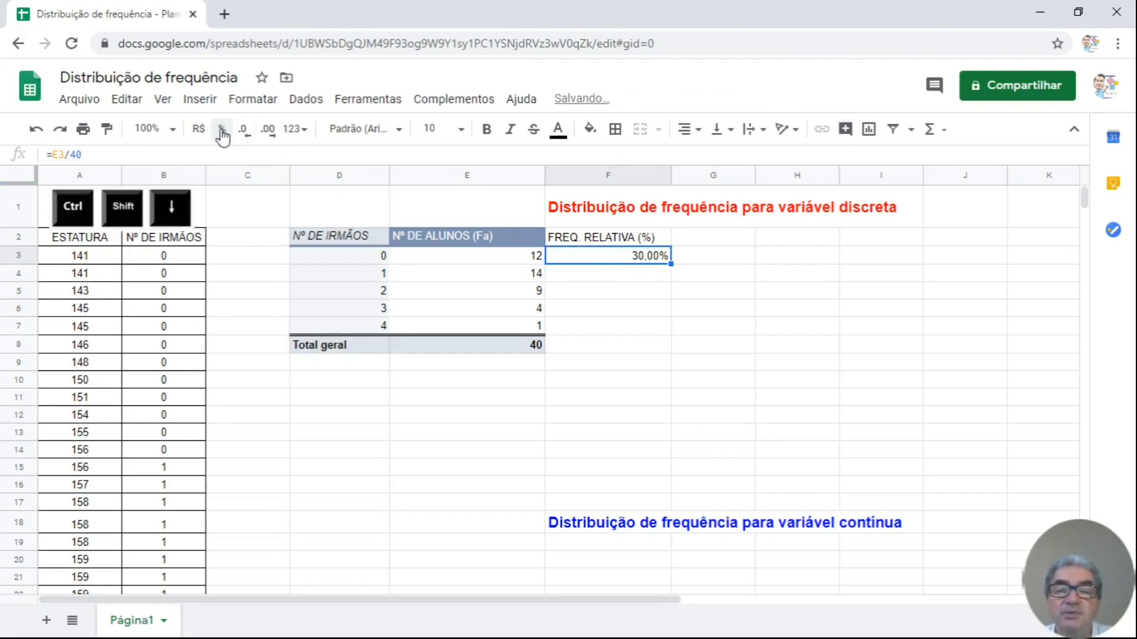
left_click(656, 308)
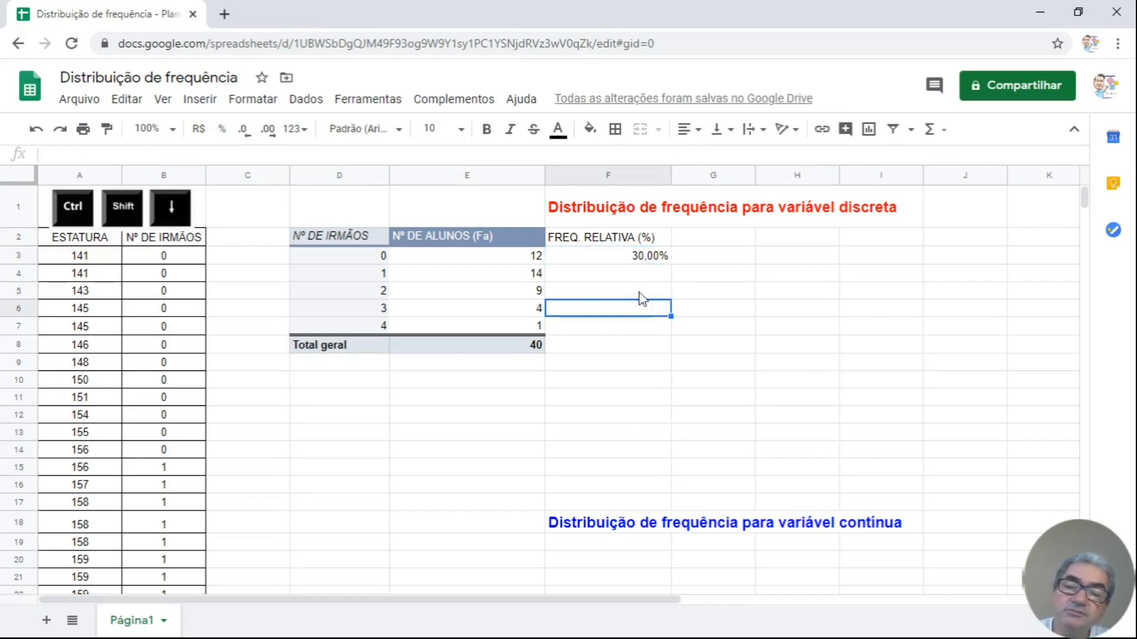
left_click(652, 262)
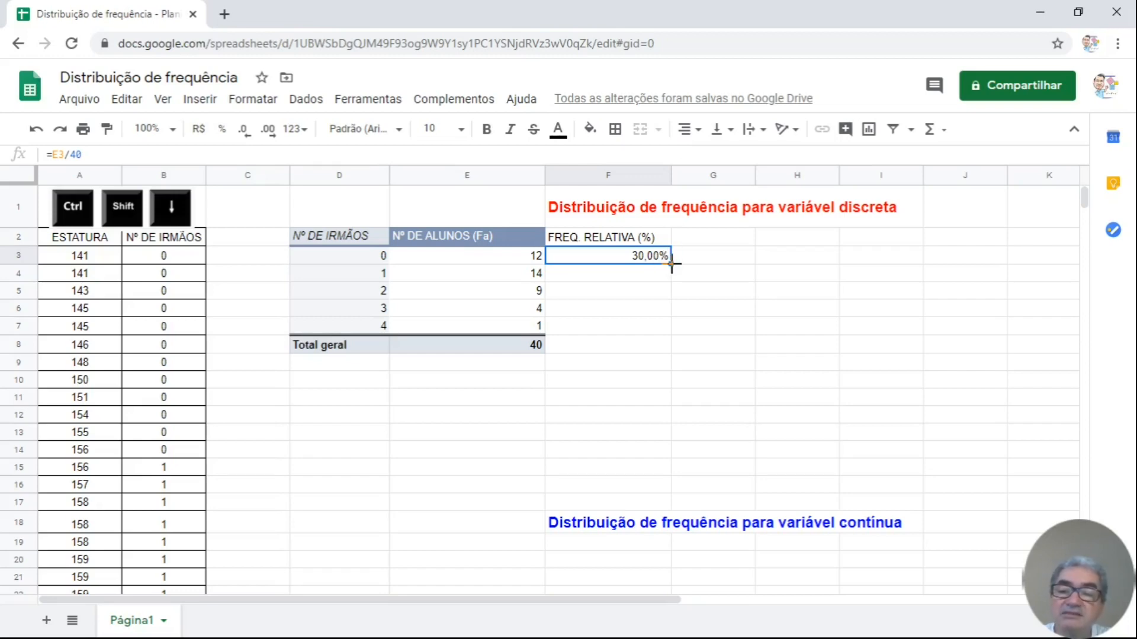
left_click_drag(671, 264, 667, 343)
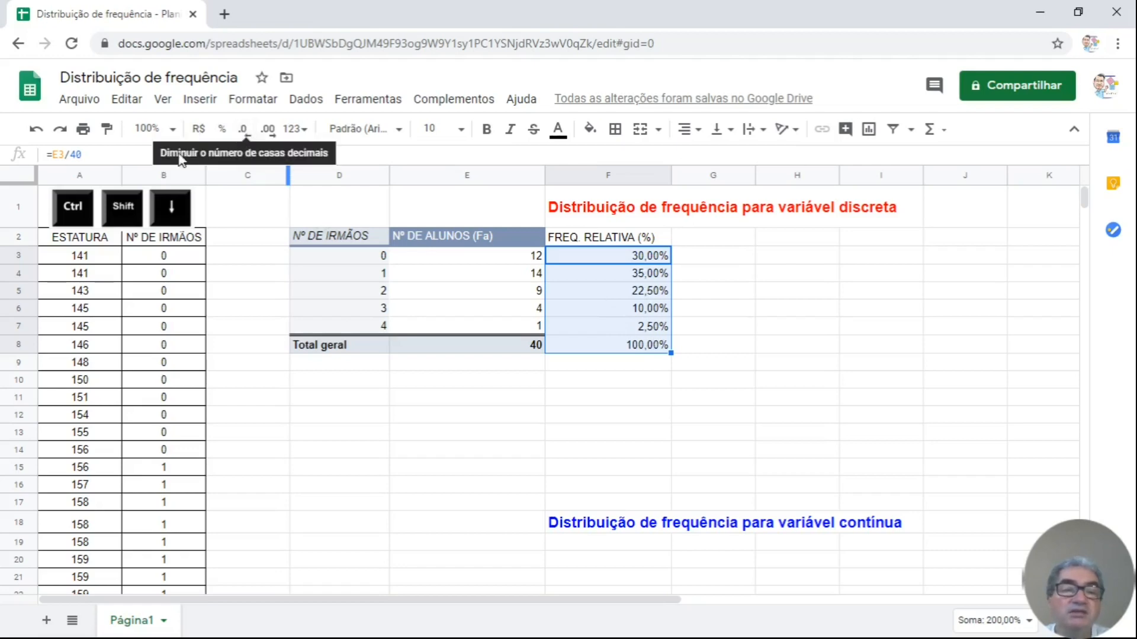
Step: Show the relative frequencies in F3:F8 with one decimal place
left_click(245, 133)
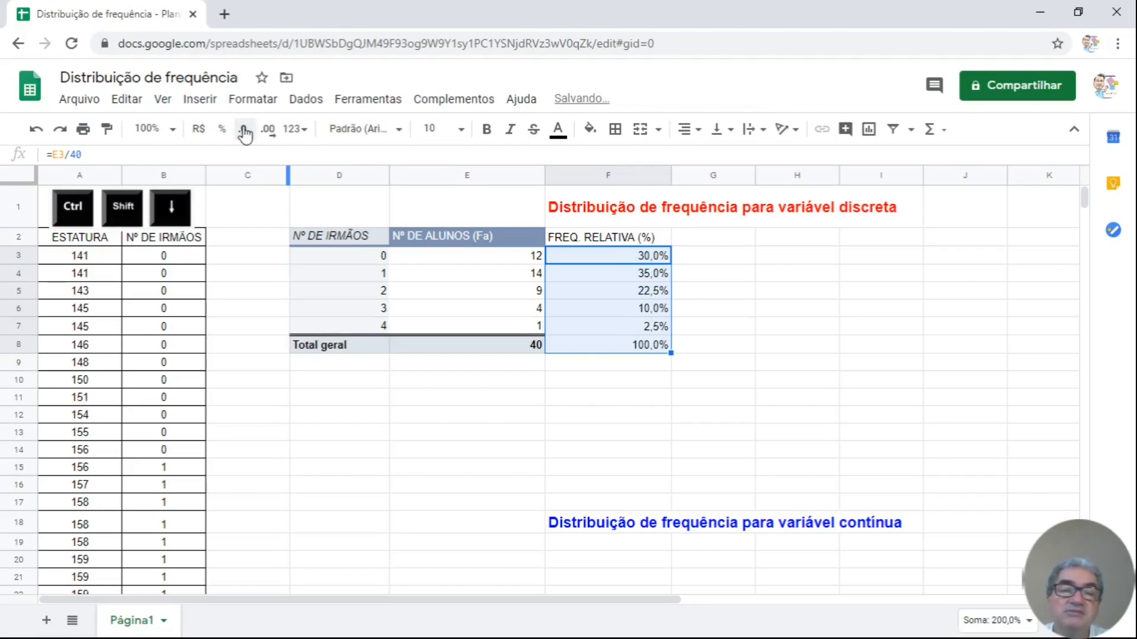
left_click(244, 133)
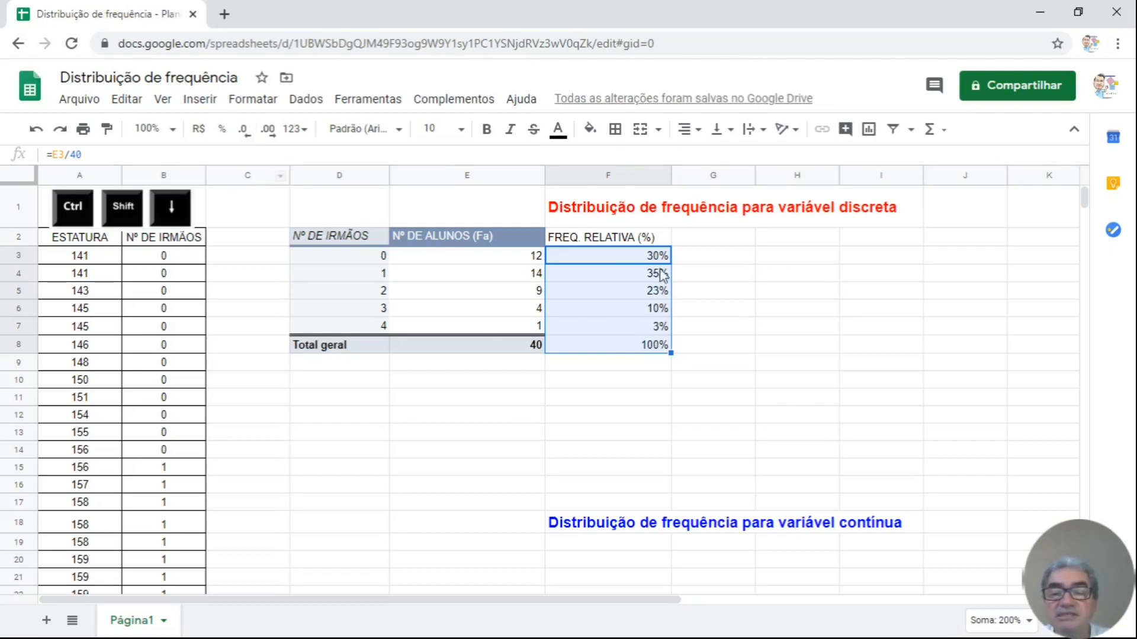
left_click(270, 130)
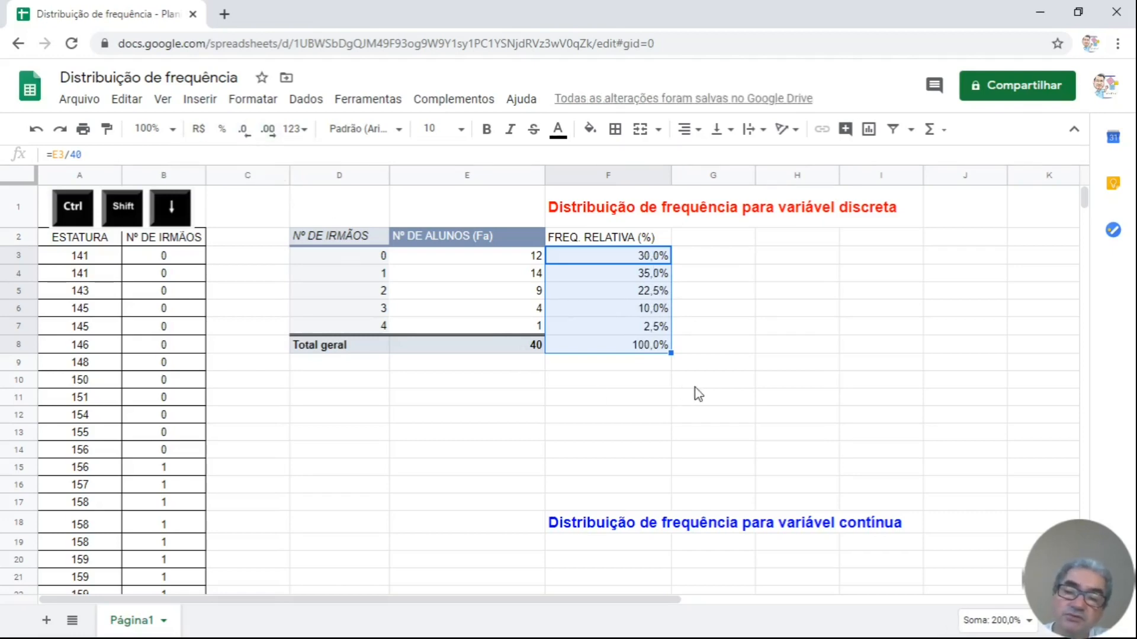
left_click(763, 382)
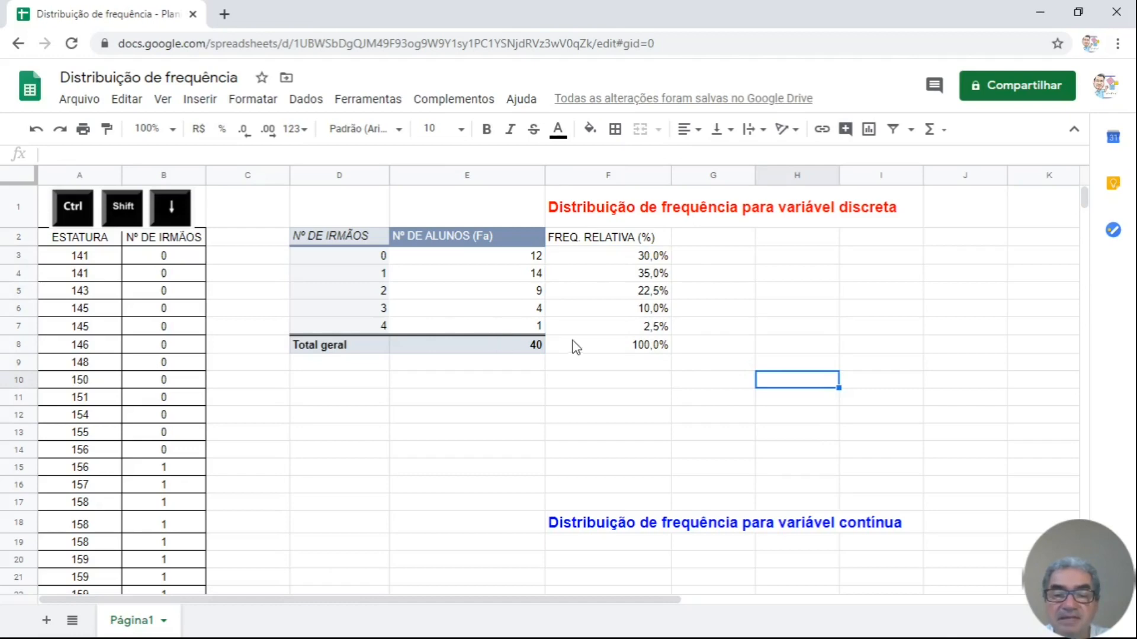
left_click(618, 242)
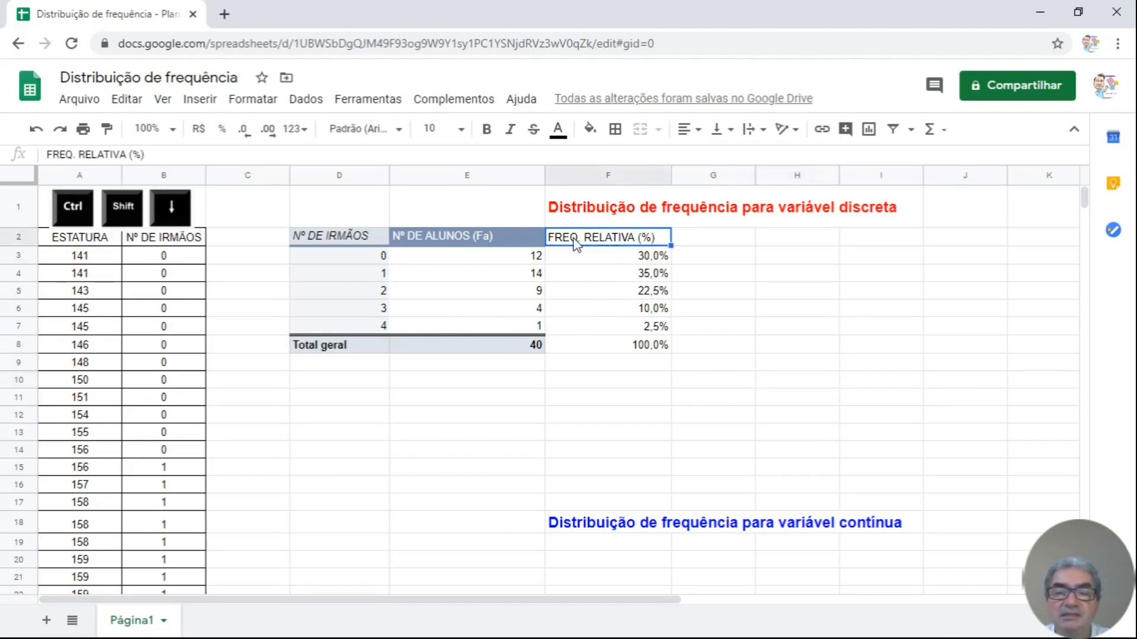
left_click(598, 131)
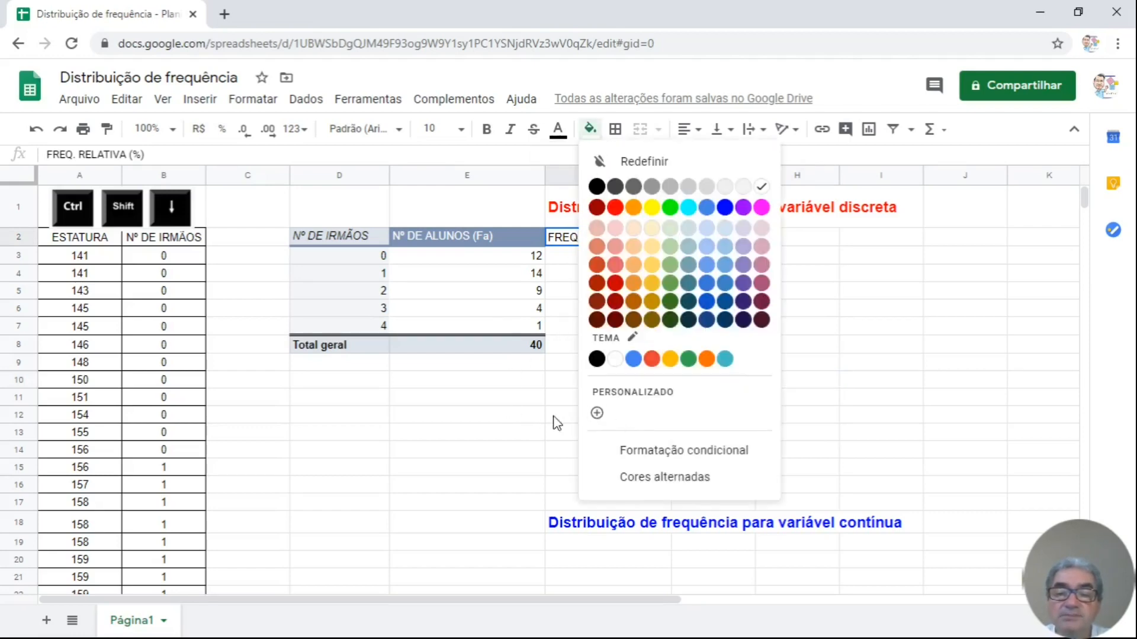
left_click(541, 426)
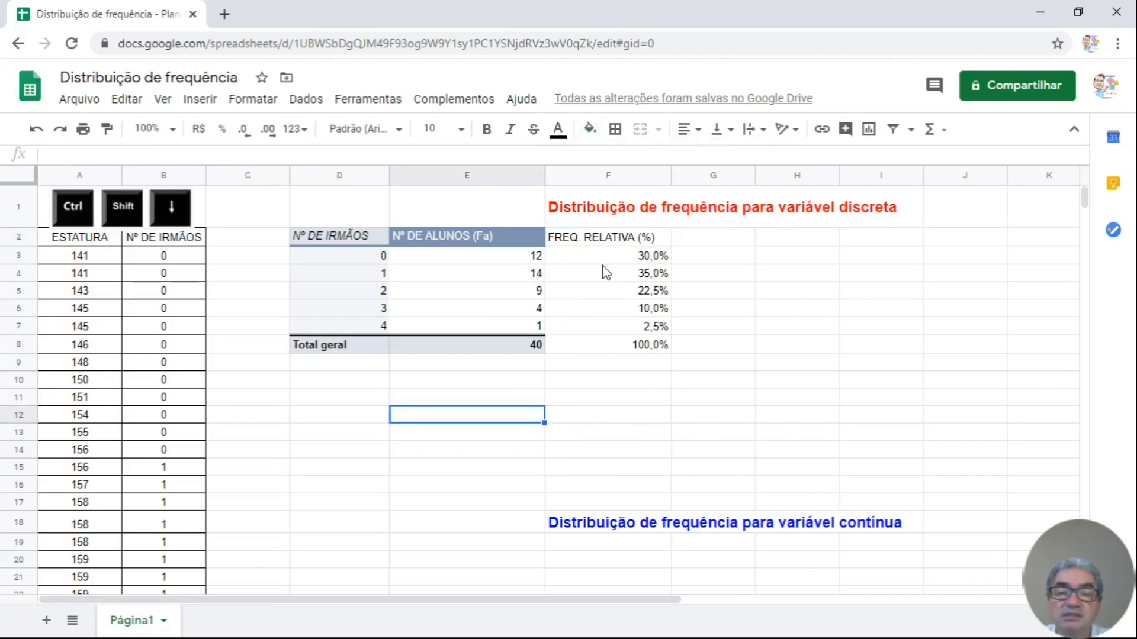
left_click(592, 242)
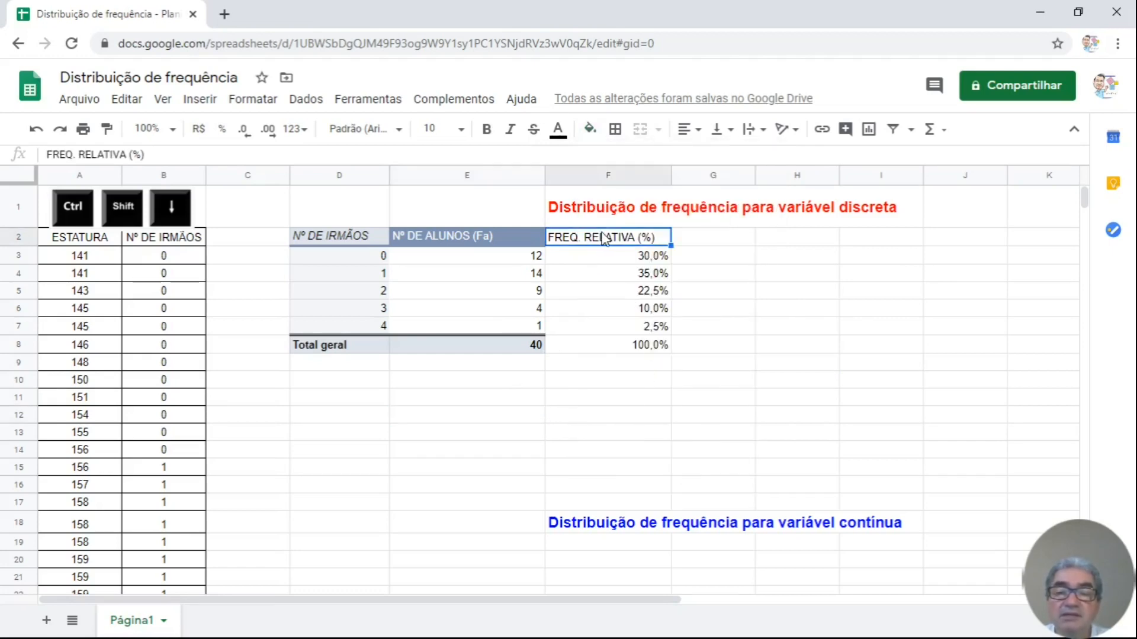
Step: Save the fill colour #8093b3 of the Nº DE ALUNOS (Fa) header in E2 as a custom colour
left_click(457, 240)
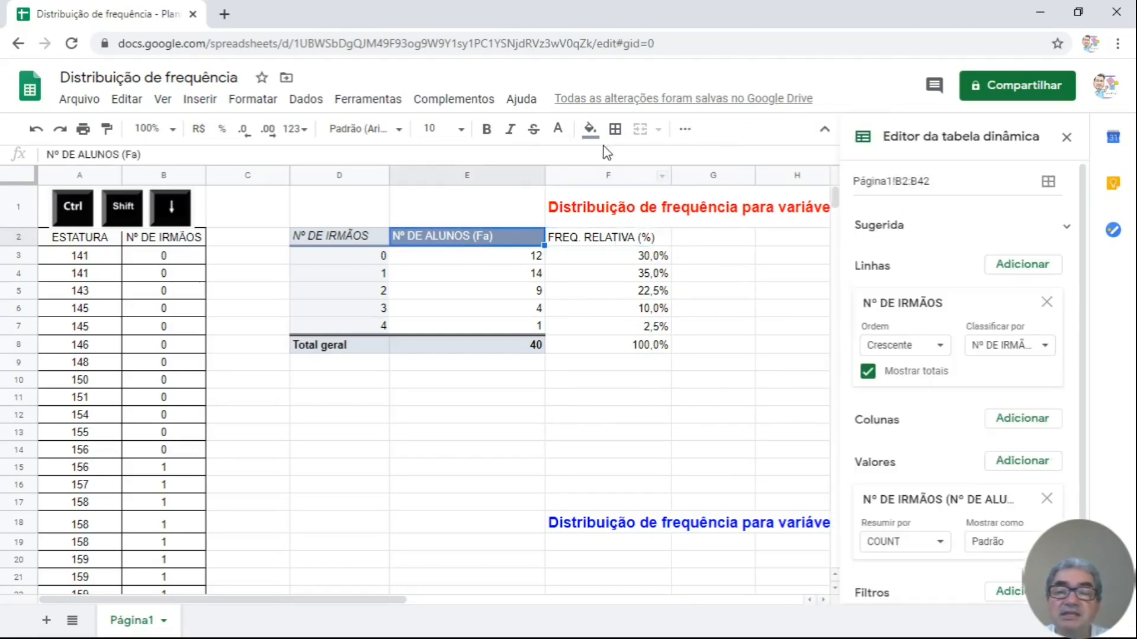
left_click(589, 129)
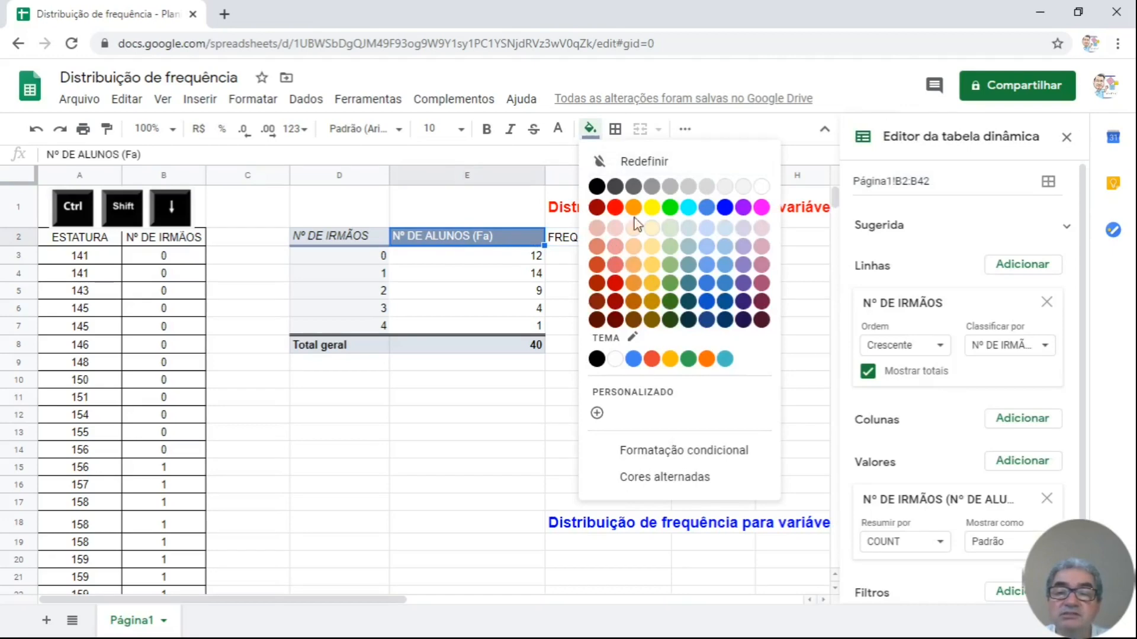
left_click(597, 413)
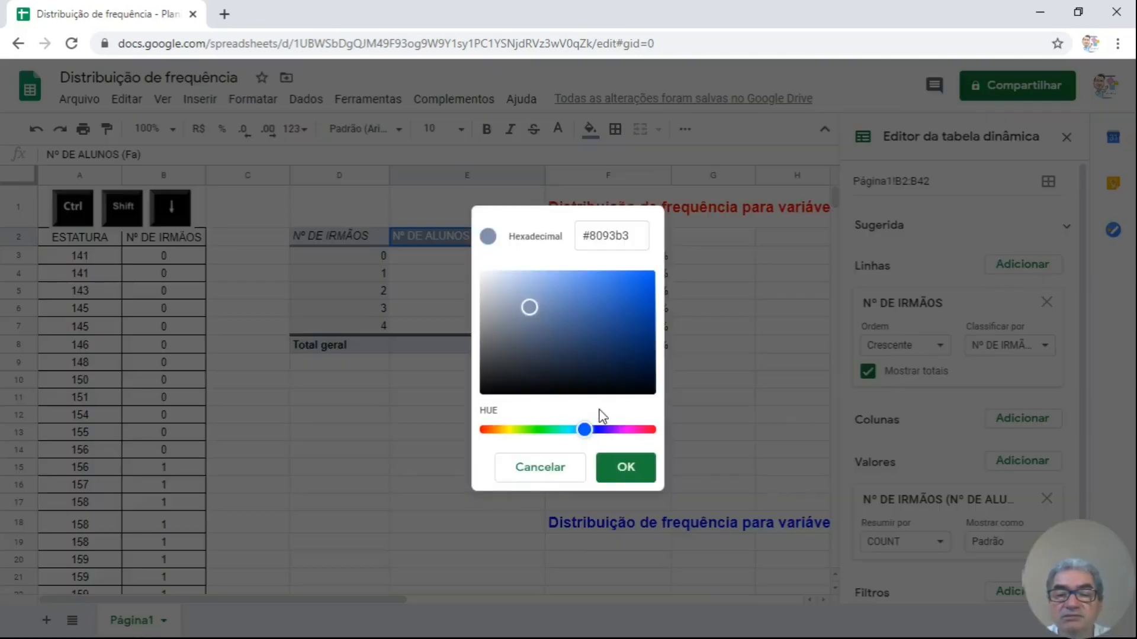
left_click(621, 473)
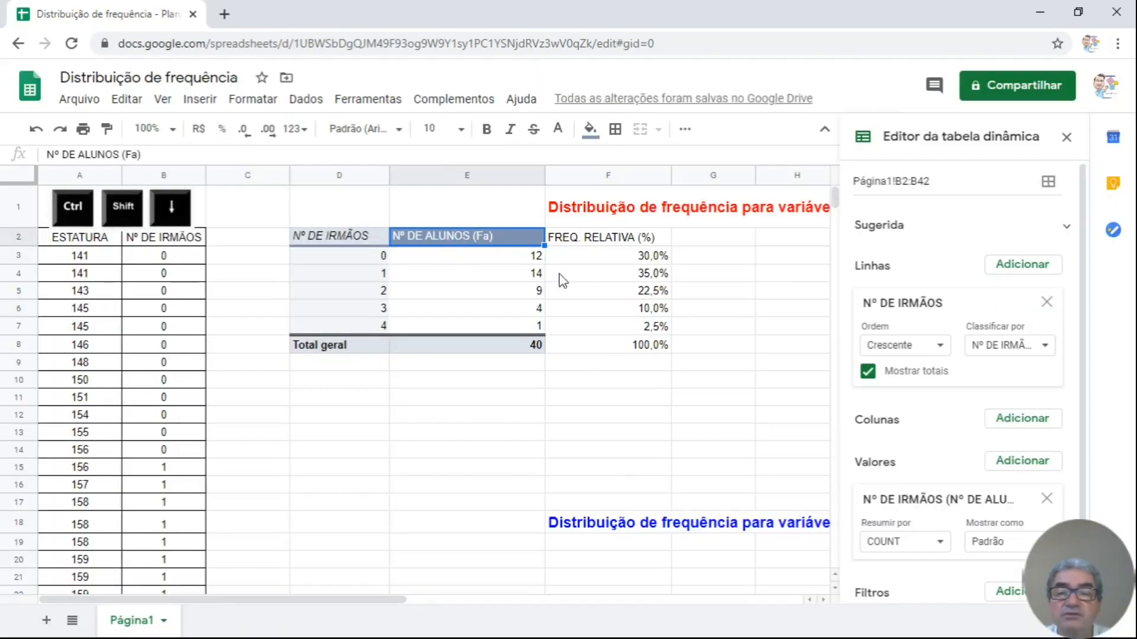
Step: Fill the FREQ. RELATIVA (%) header in F2 with the custom colour #8093b3
left_click(613, 241)
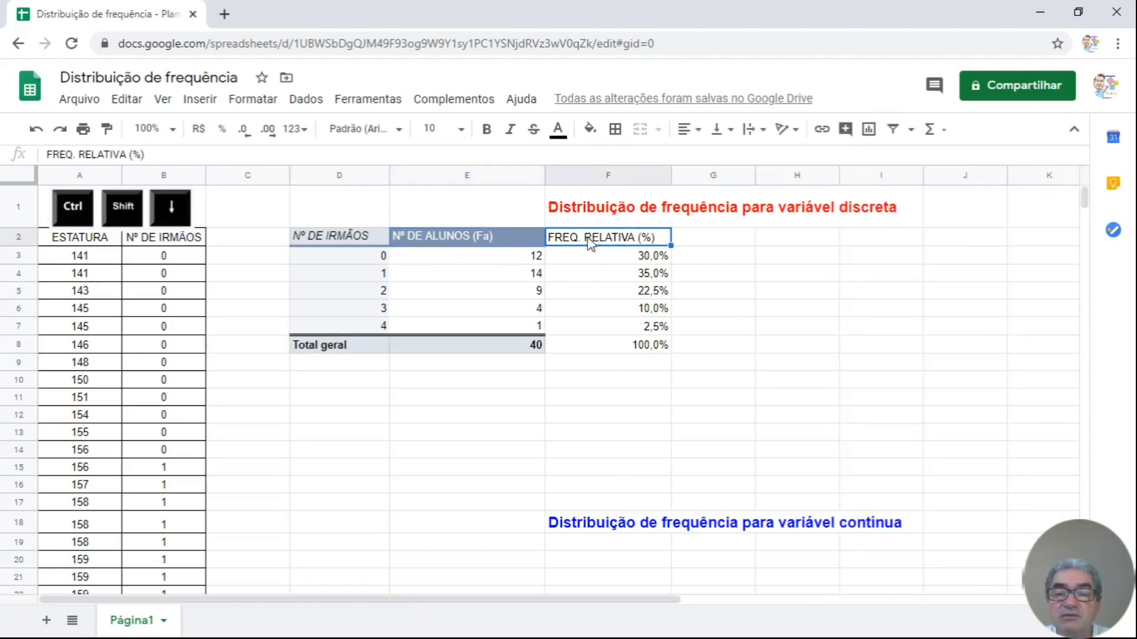
left_click(591, 135)
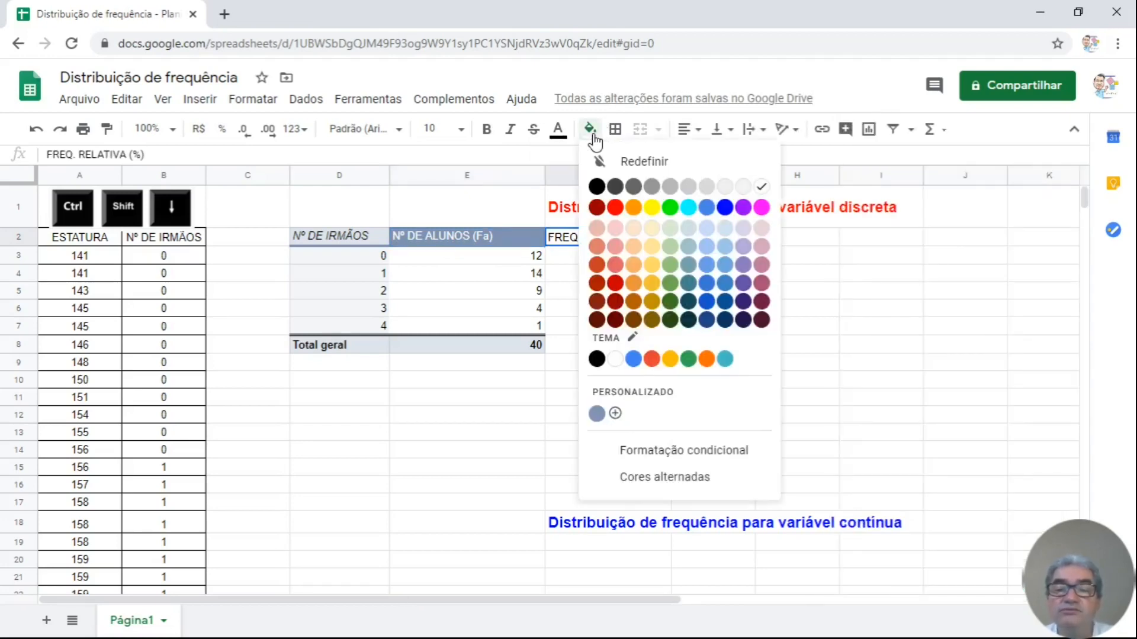
left_click(597, 414)
left_click(609, 326)
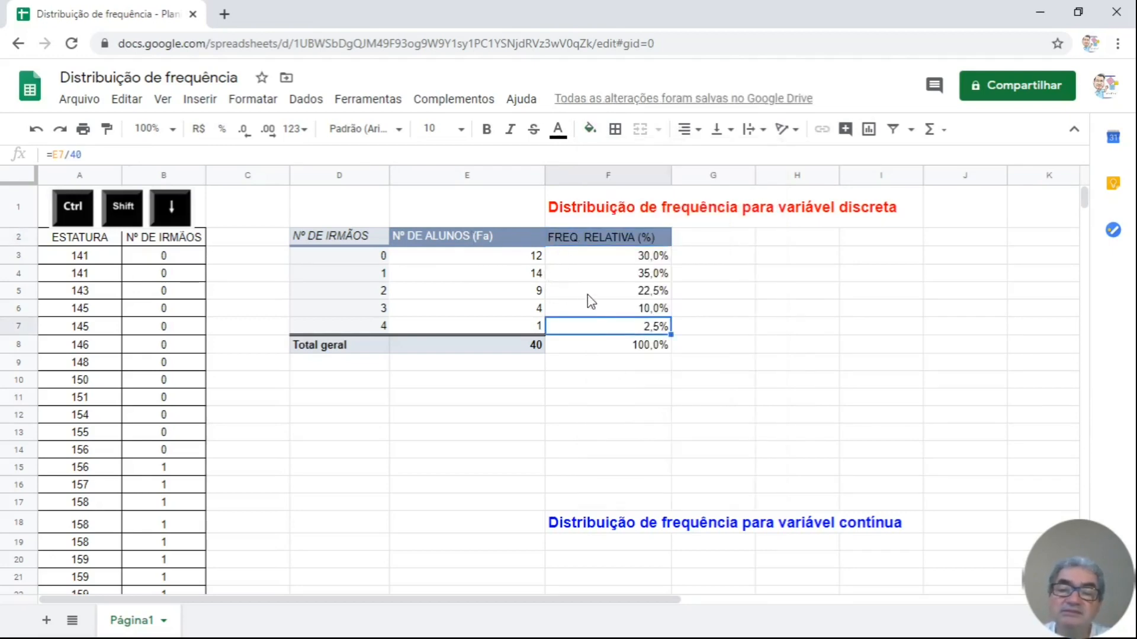
Step: Save the fill colour #dfe4ec of the Total geral count in E8 as a custom colour
left_click(584, 351)
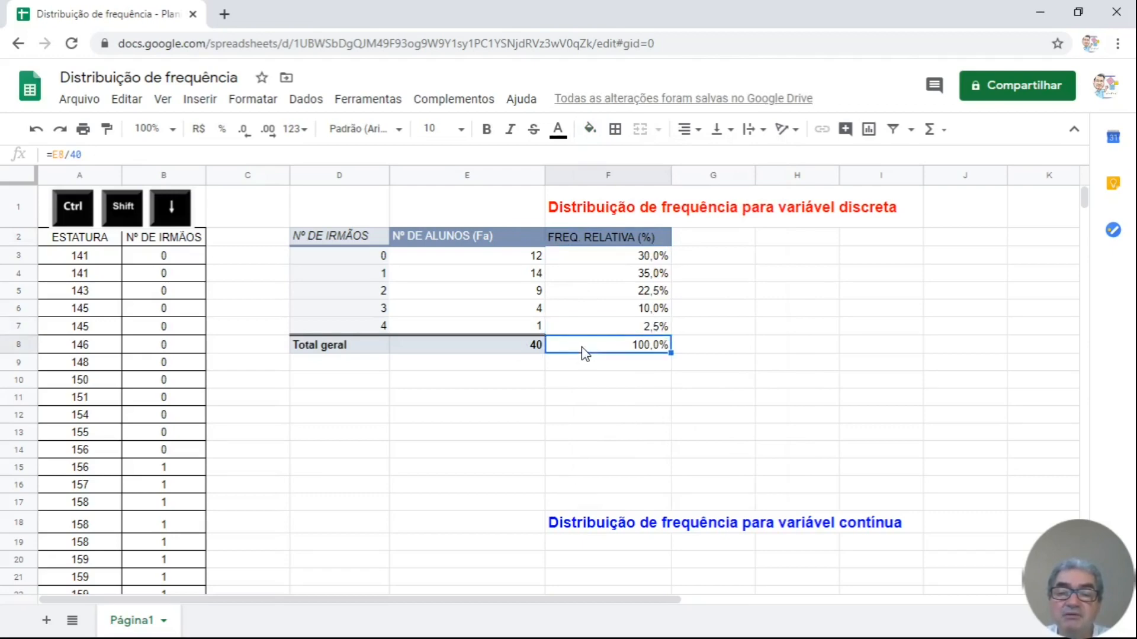
left_click(489, 349)
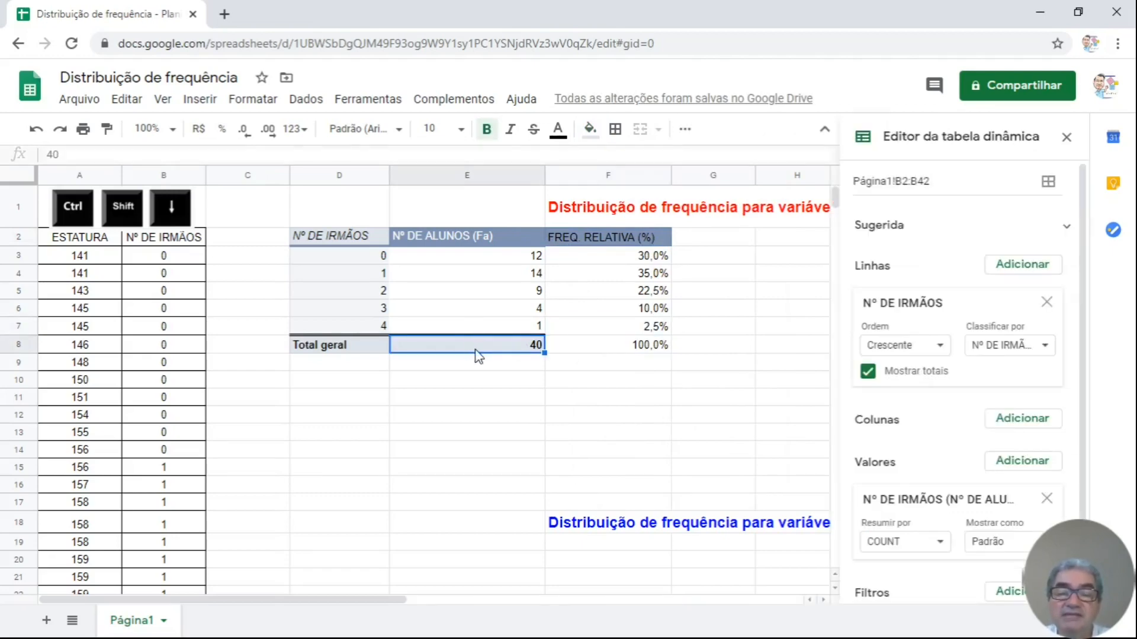
left_click(589, 128)
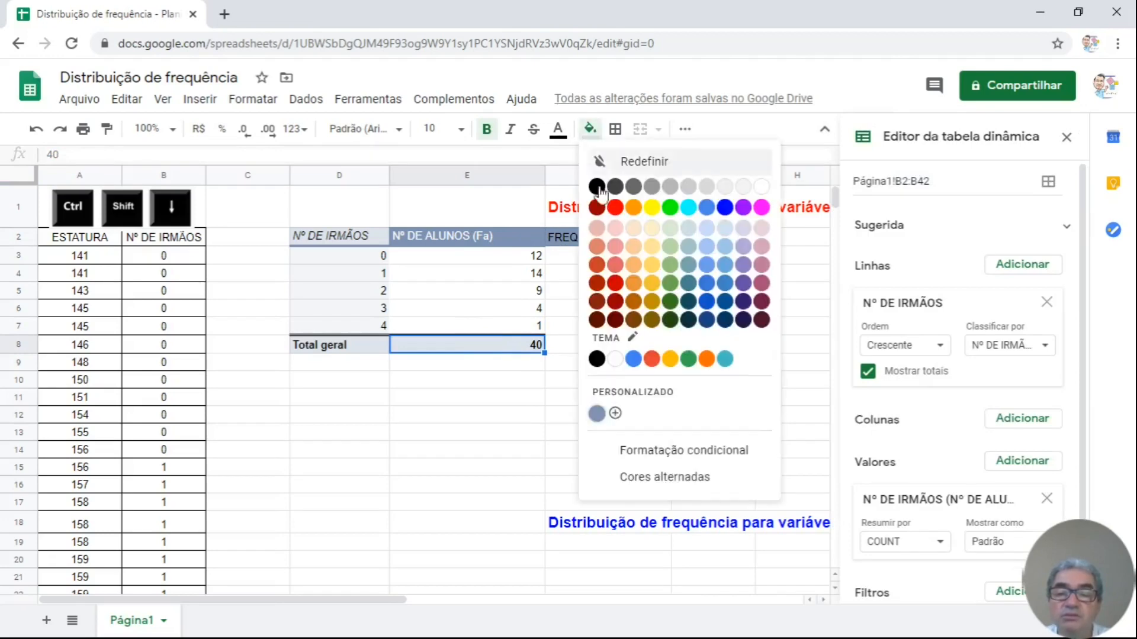
left_click(612, 409)
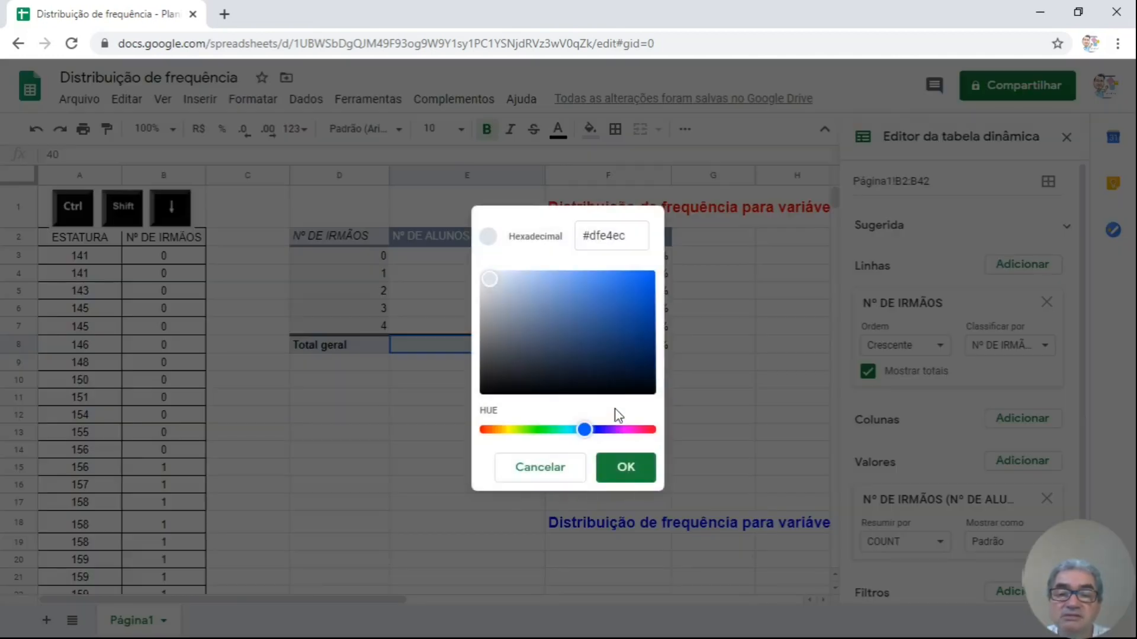
left_click(617, 468)
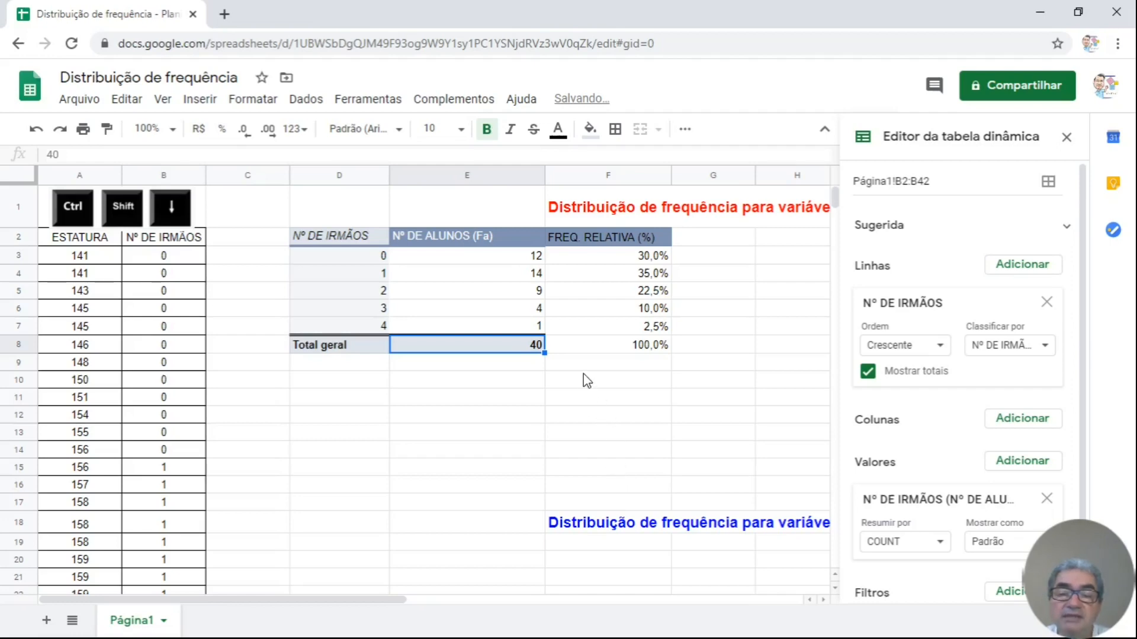
Step: Fill the relative frequency total in F8 with the custom colour #dfe4ec
left_click(604, 349)
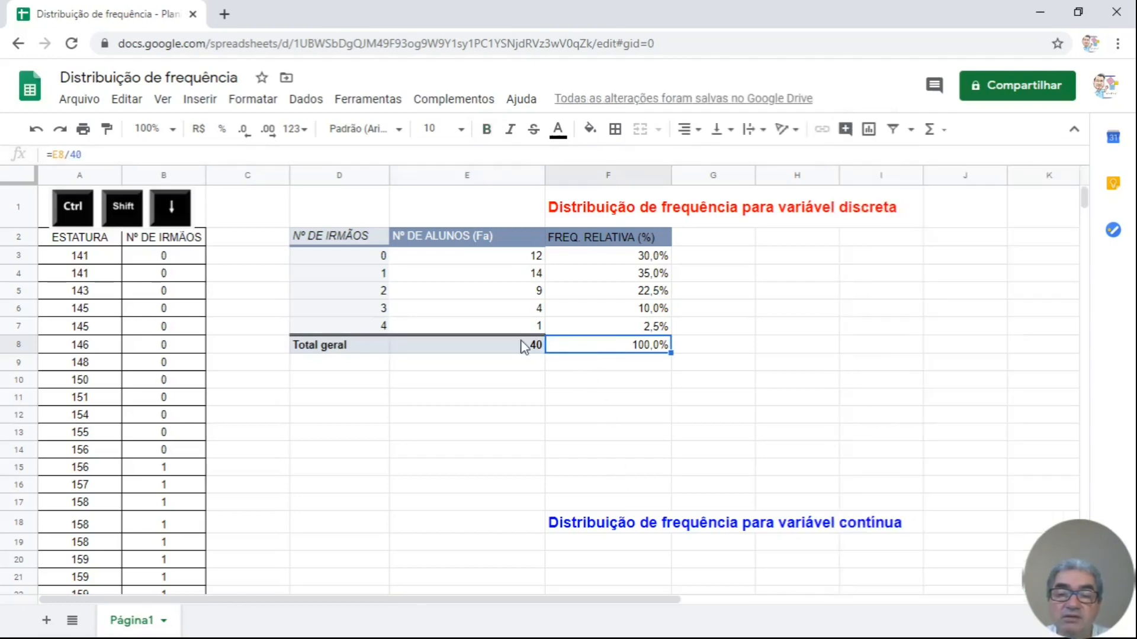
left_click(593, 136)
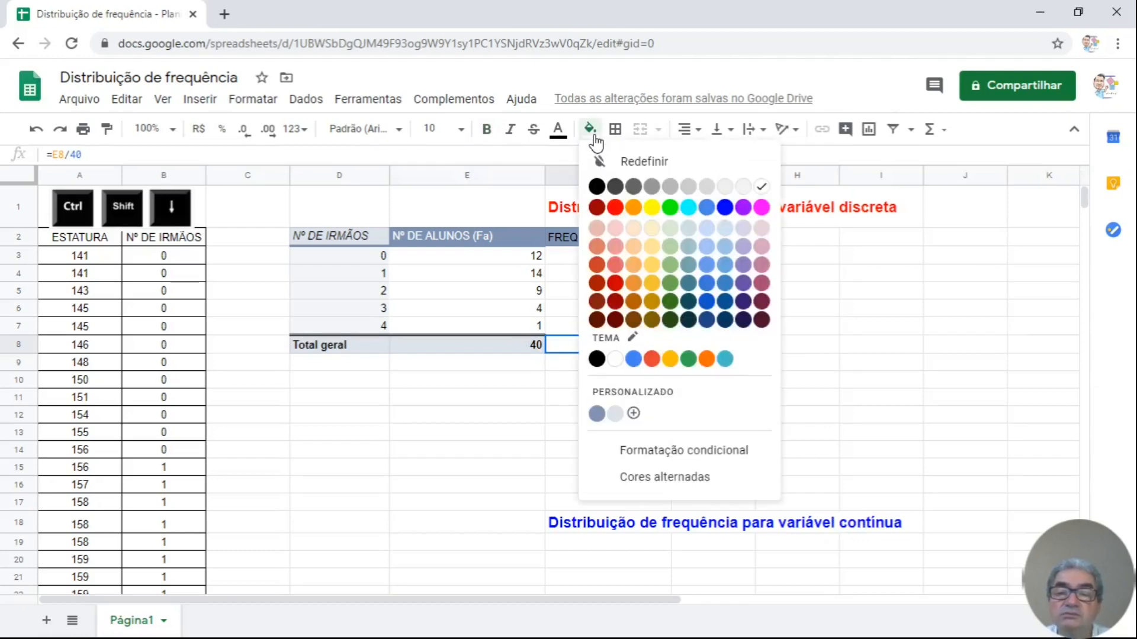
left_click(616, 414)
left_click(598, 405)
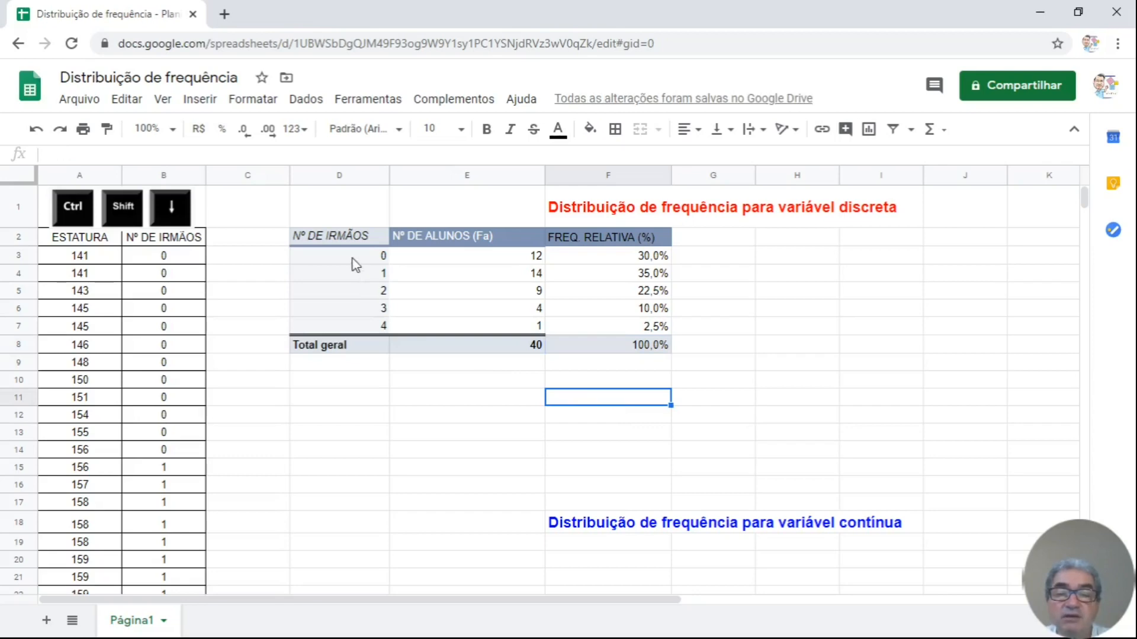
Step: Apply all borders to the number-of-siblings frequency table in D2:F8
left_click_drag(338, 254, 338, 315)
left_click_drag(343, 244, 616, 346)
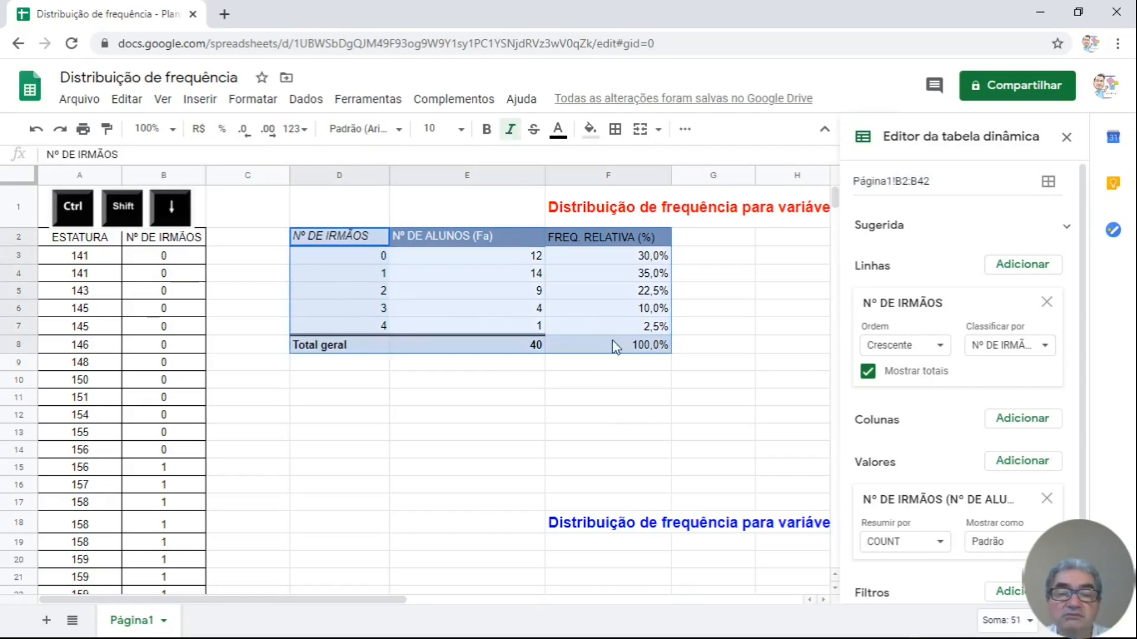
left_click(614, 128)
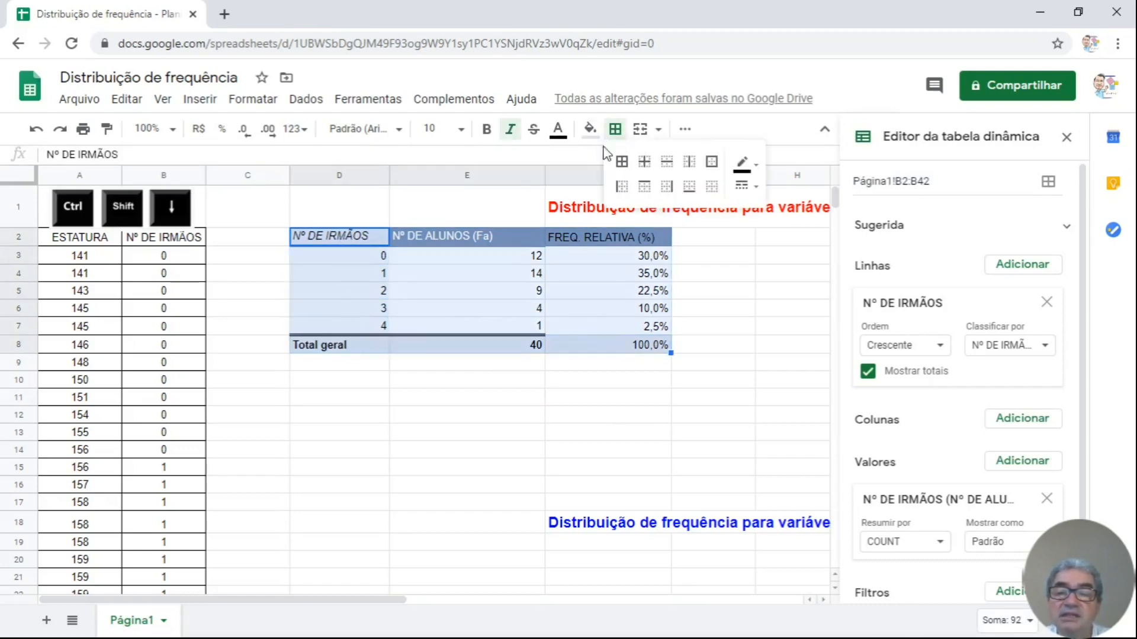
left_click(622, 168)
left_click(467, 377)
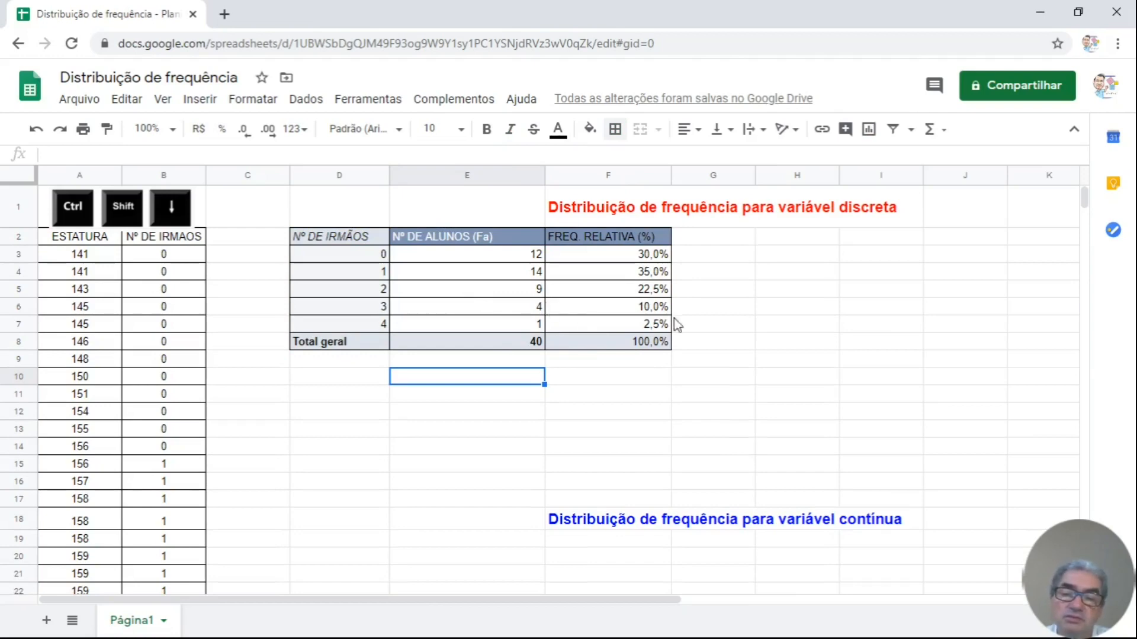
Step: Set the text colour of the FREQ. RELATIVA (%) header in F2 to white
left_click(585, 243)
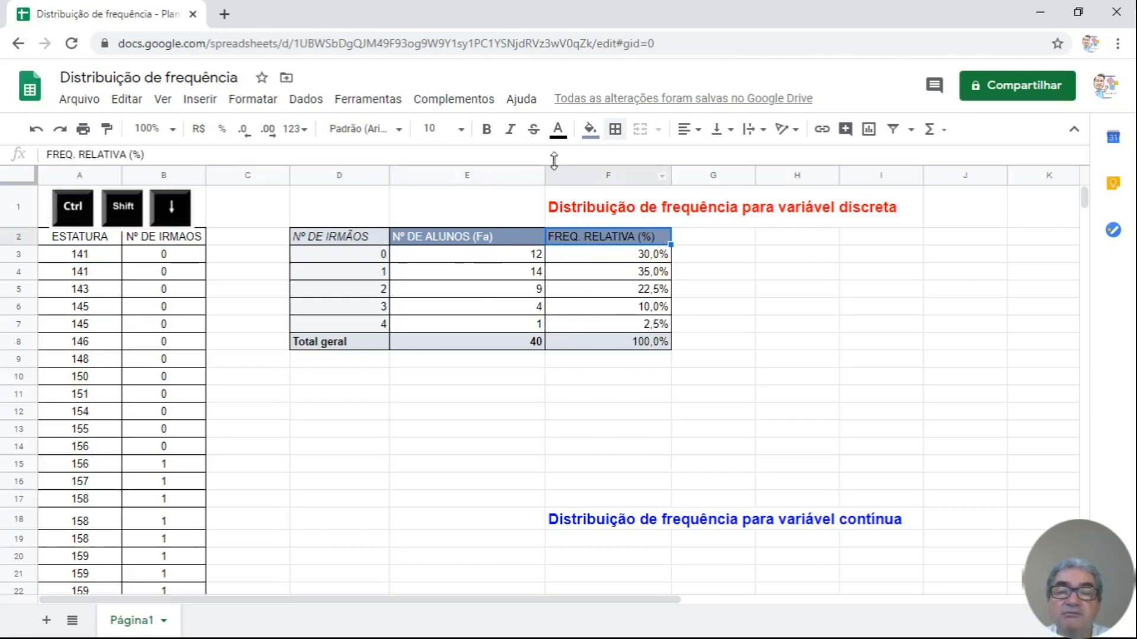
left_click(567, 140)
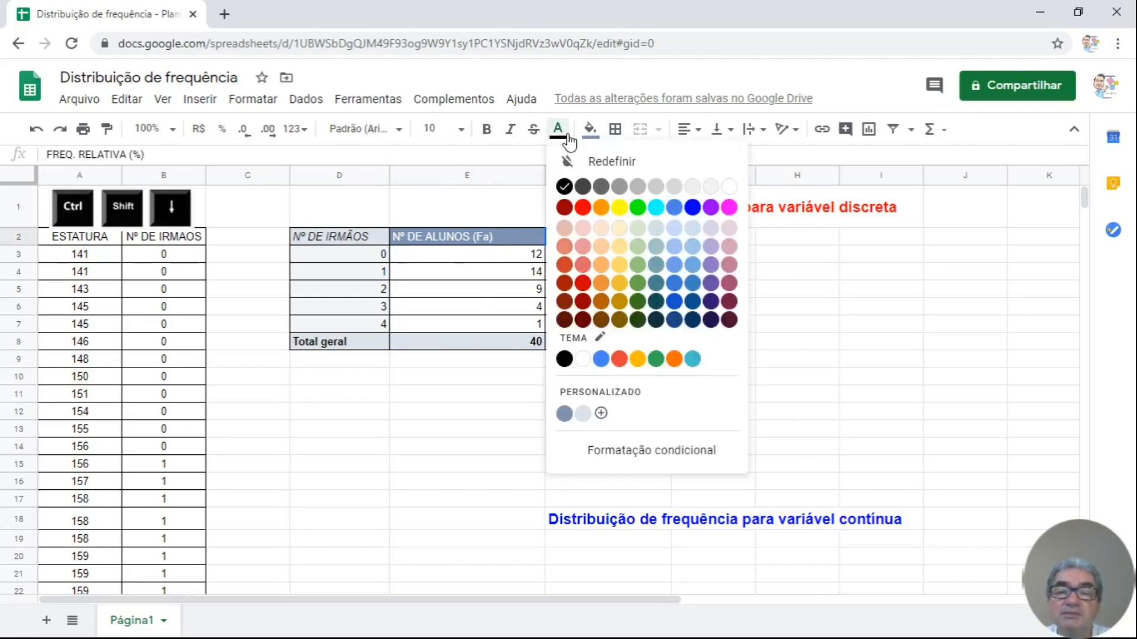
left_click(571, 359)
left_click(487, 422)
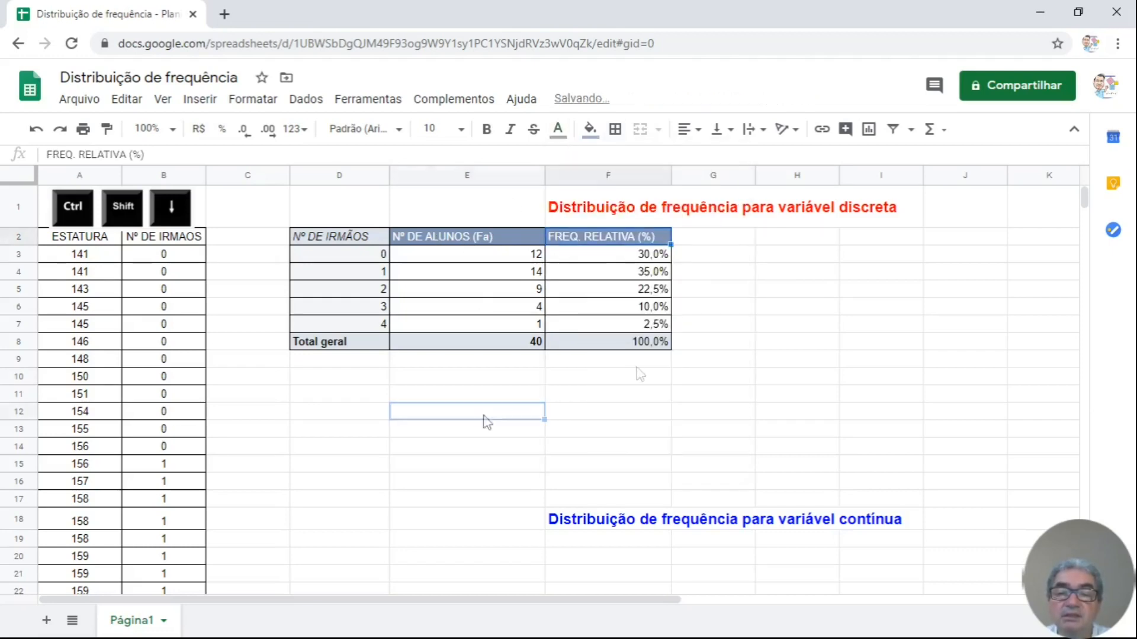
Step: Centre the absolute and relative frequency values in E3:F8 horizontally
left_click(482, 257)
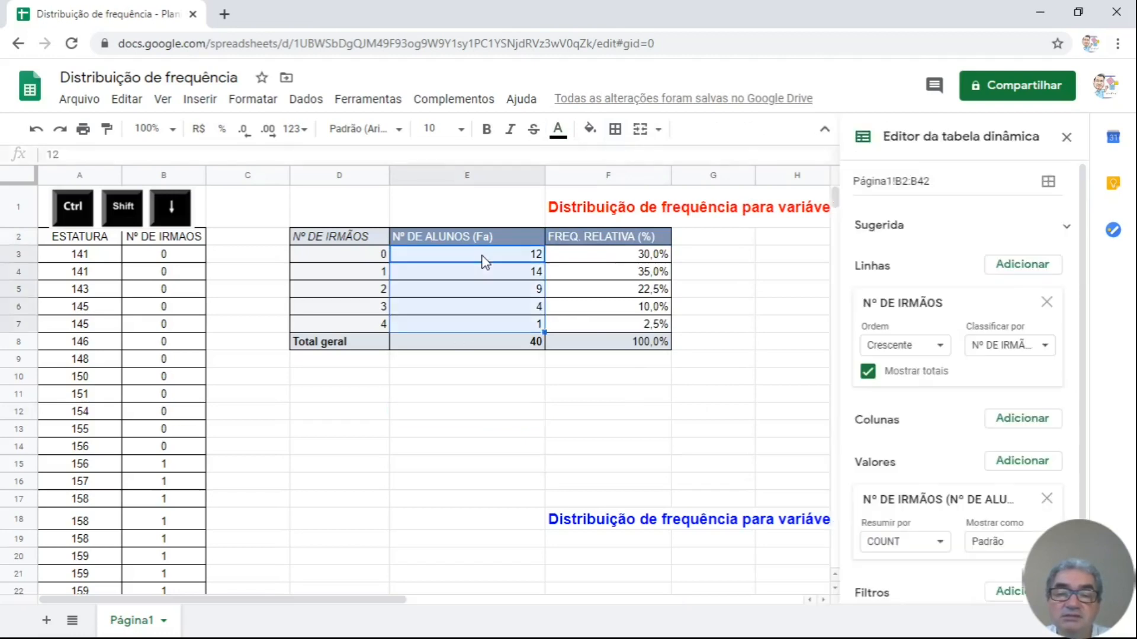
left_click_drag(483, 270, 617, 346)
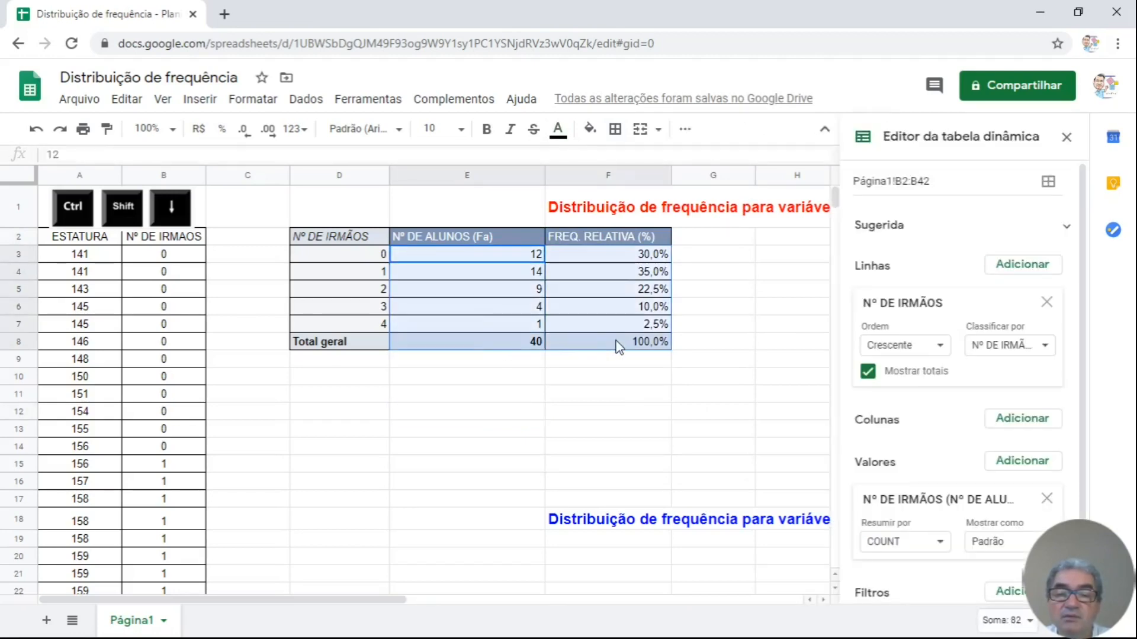
left_click(685, 129)
left_click(438, 160)
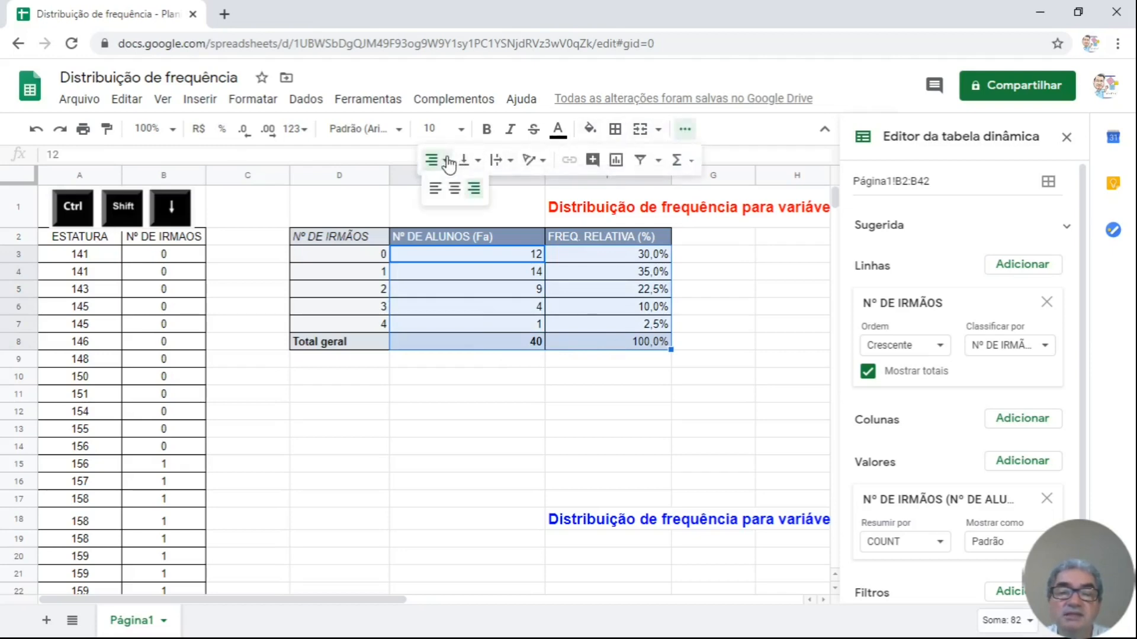
left_click(461, 192)
left_click(578, 427)
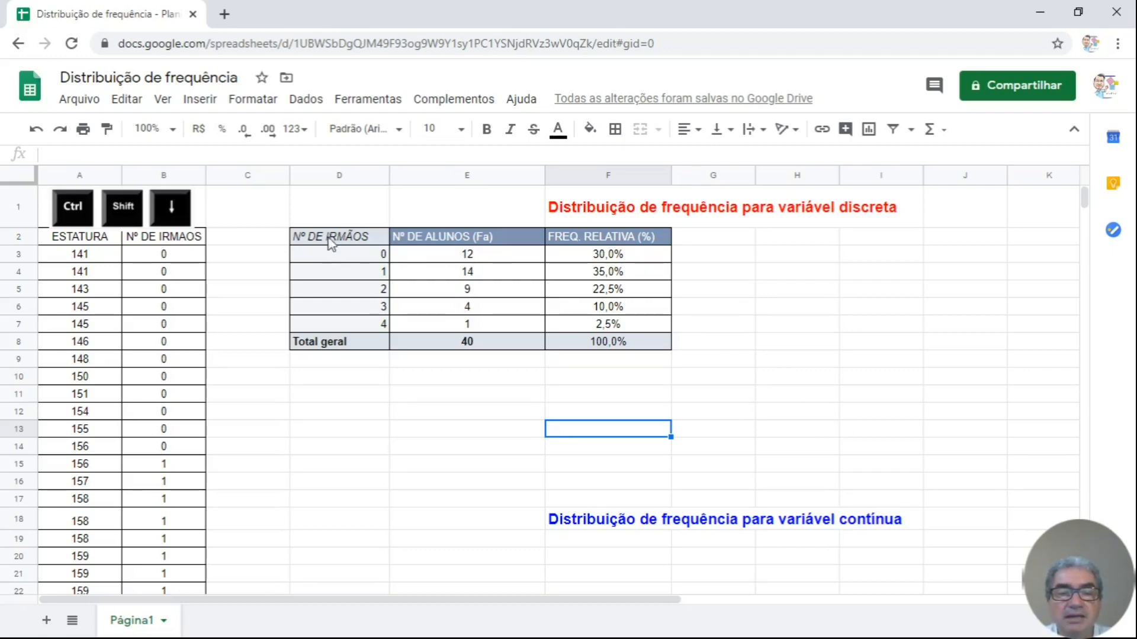
Step: Insert a column chart of the number of students per number of siblings from D3:E7, without stacking
left_click_drag(331, 254, 439, 336)
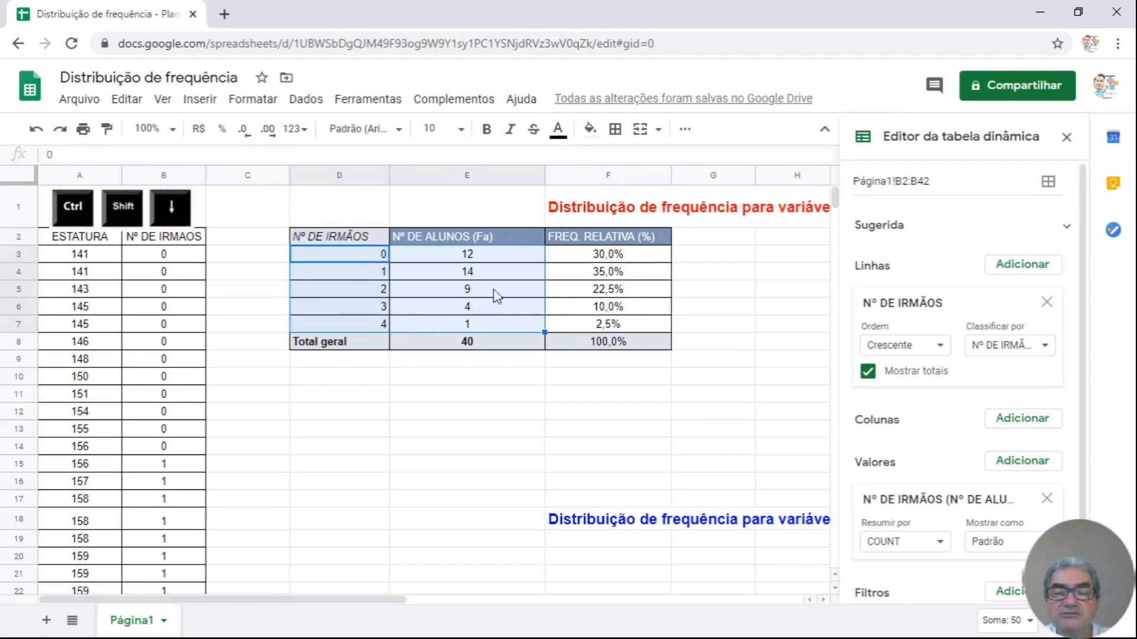
left_click(1067, 140)
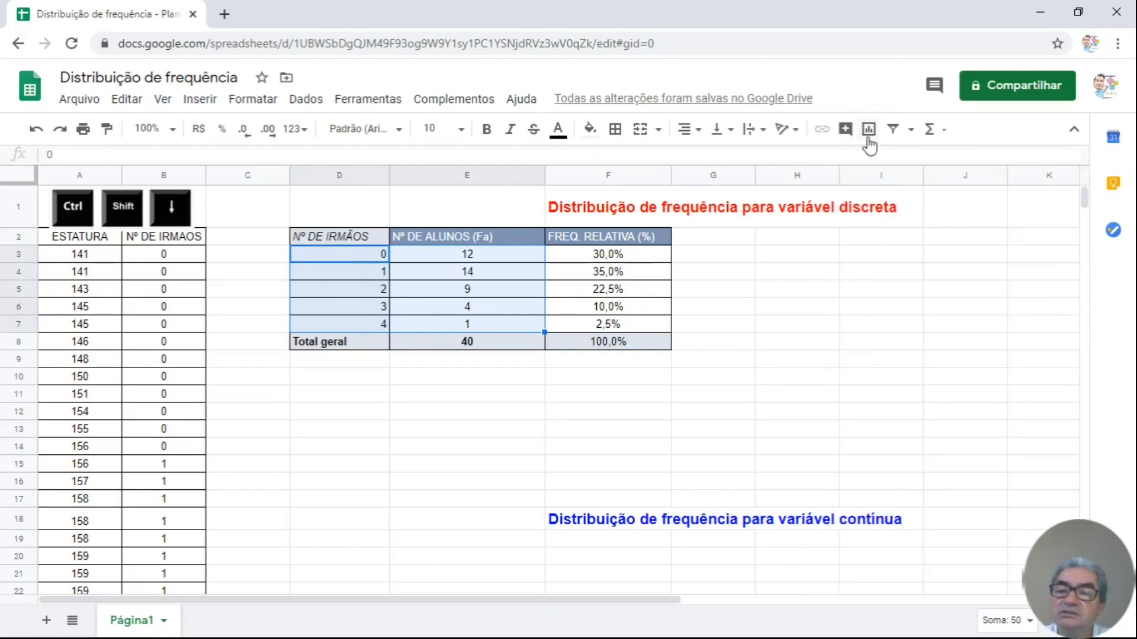
left_click(867, 135)
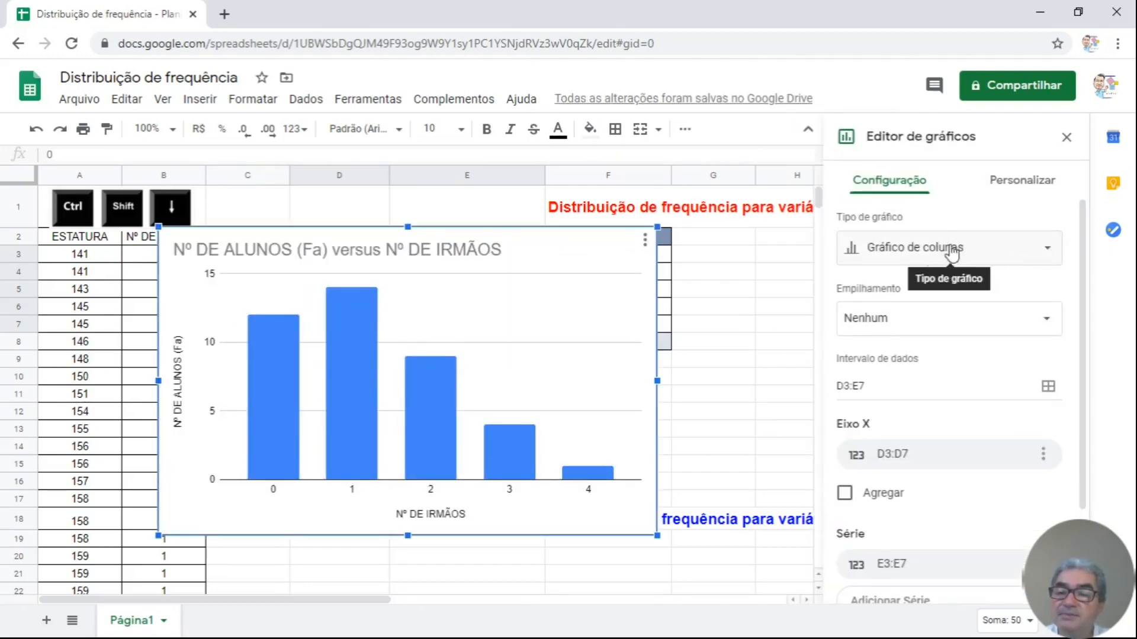
left_click(1047, 252)
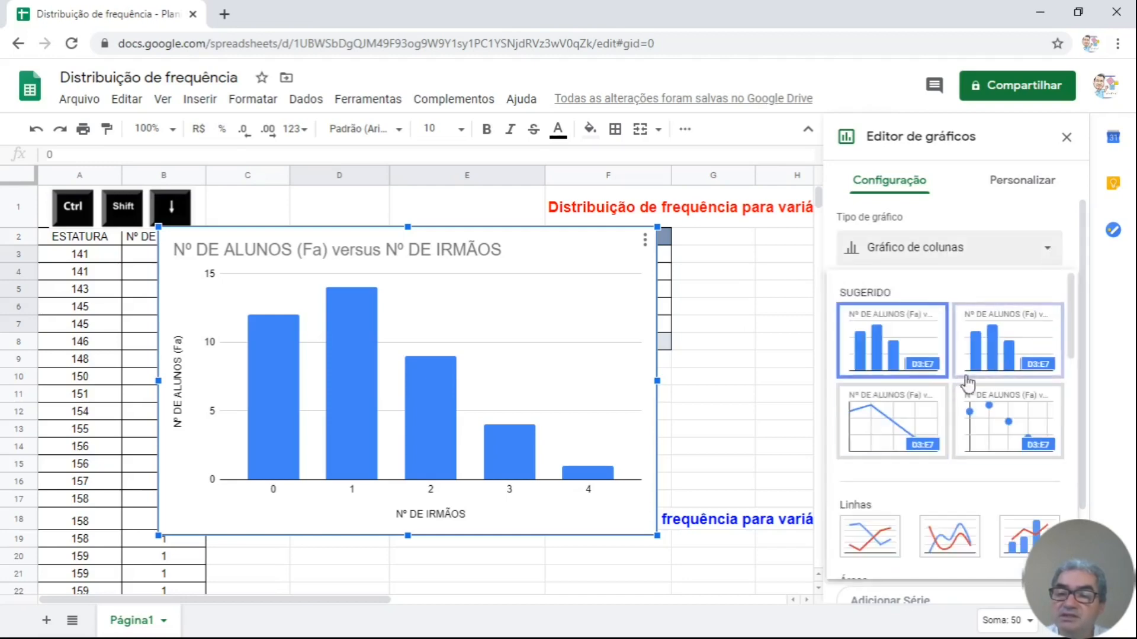
left_click(891, 358)
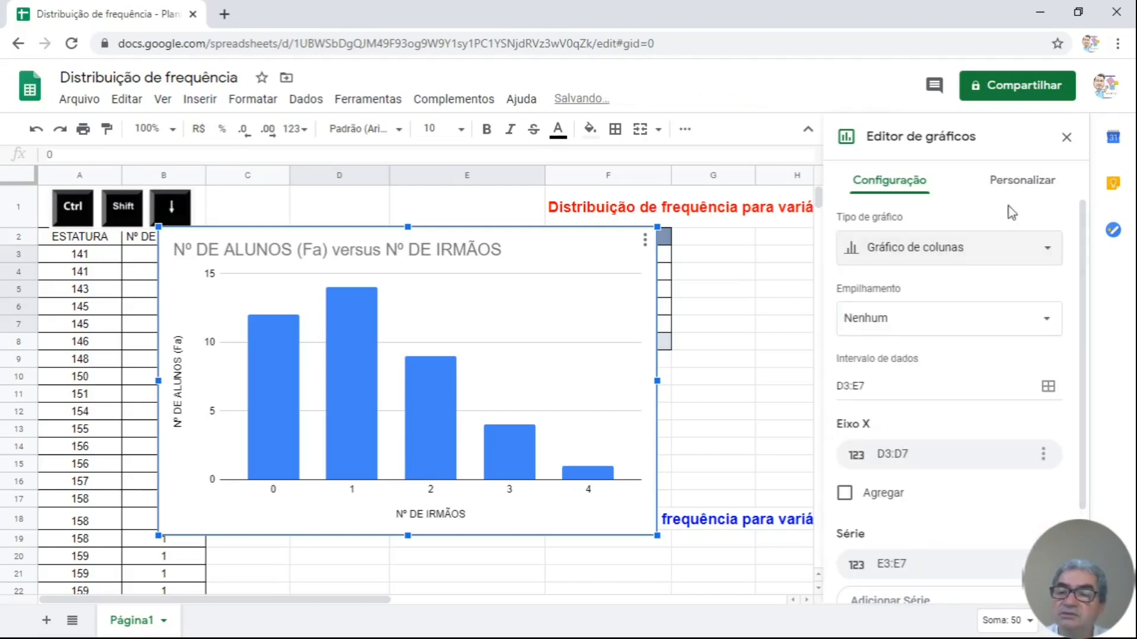
left_click(1067, 137)
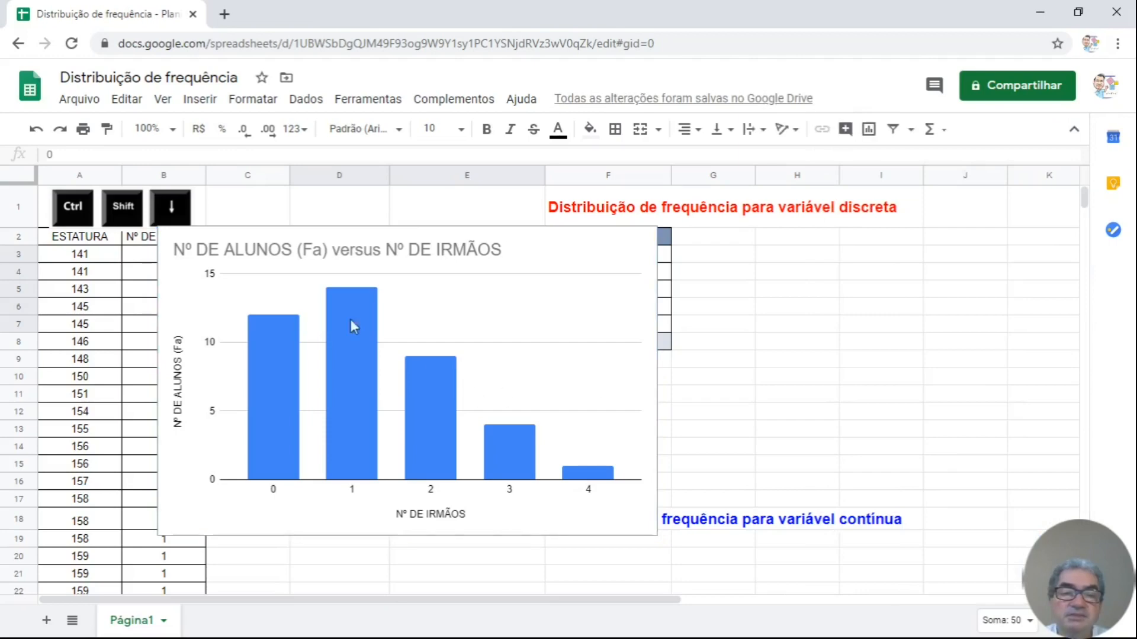
Step: Shrink the column chart and place it beside the frequency table, covering about G2 to K13
left_click(590, 490)
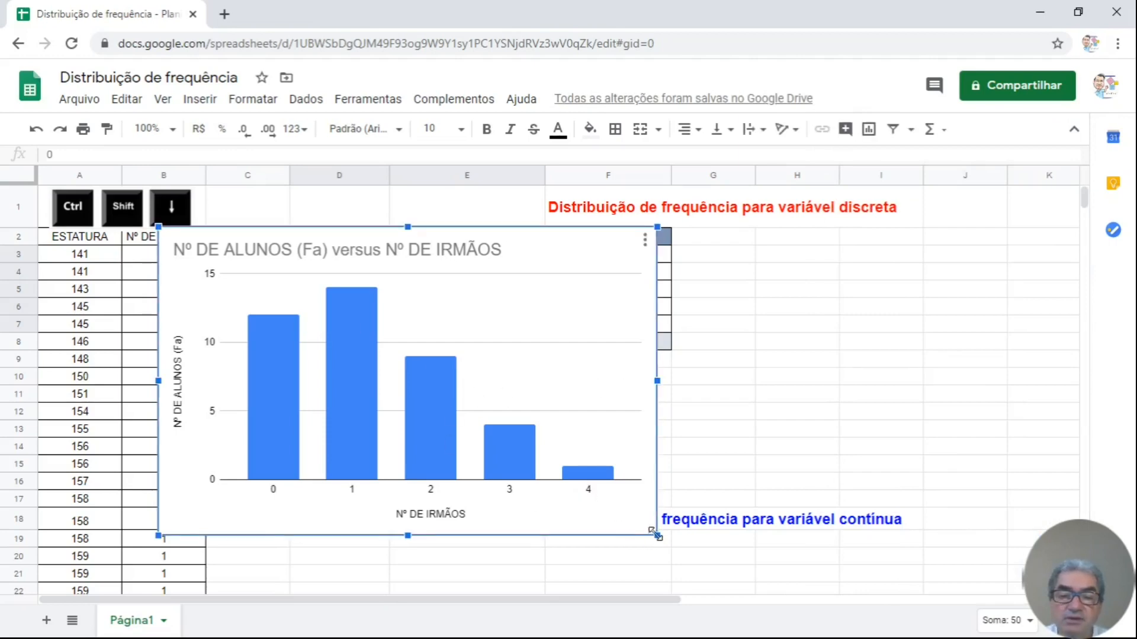
left_click_drag(658, 536, 583, 427)
left_click_drag(411, 396, 875, 396)
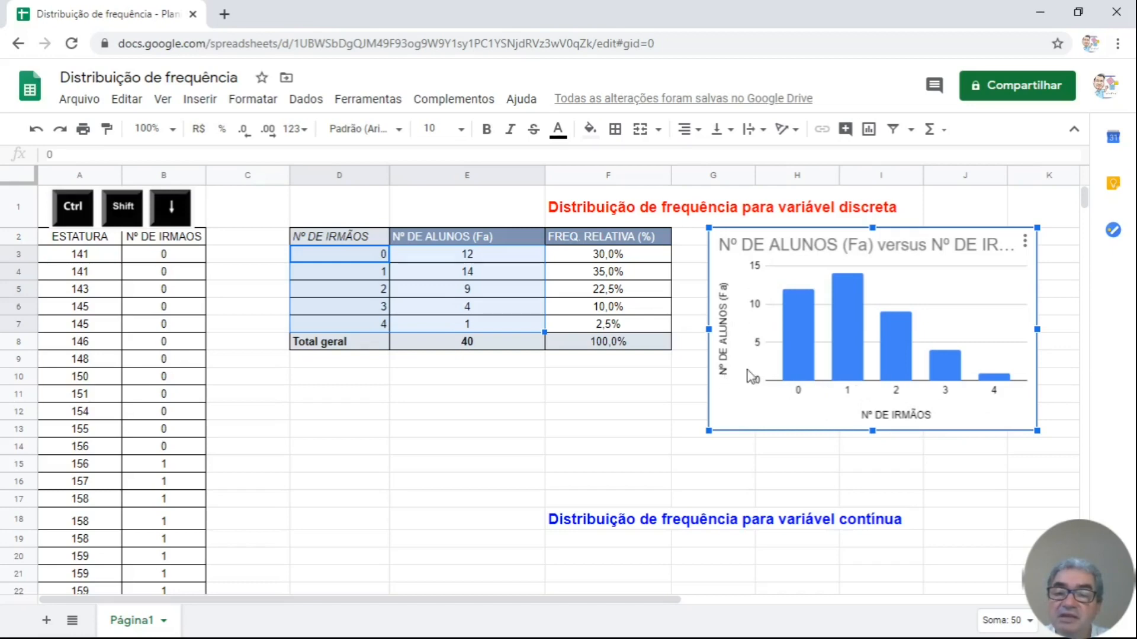
Step: Check the student count of each column in the chart, from 0 to 4 siblings
mouse_move(793, 357)
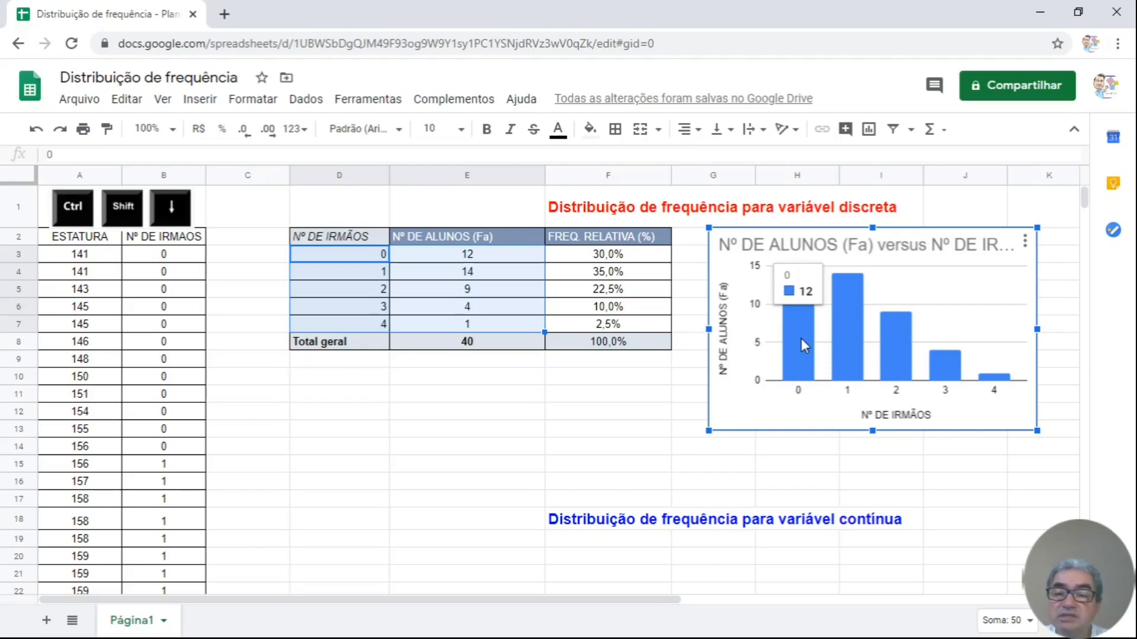
mouse_move(848, 366)
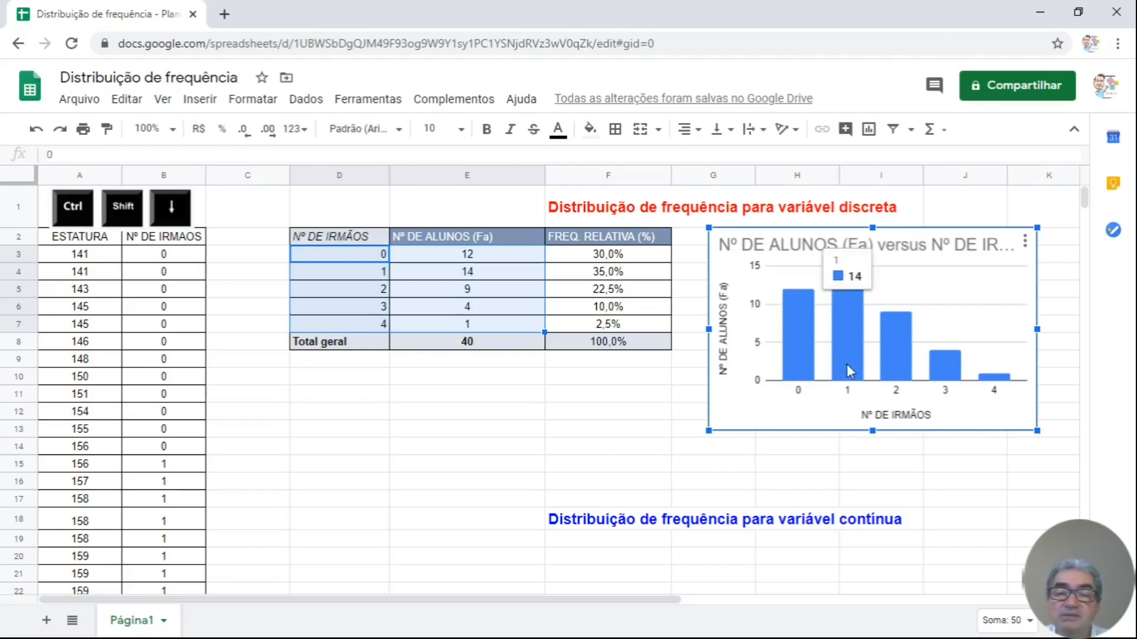
mouse_move(895, 374)
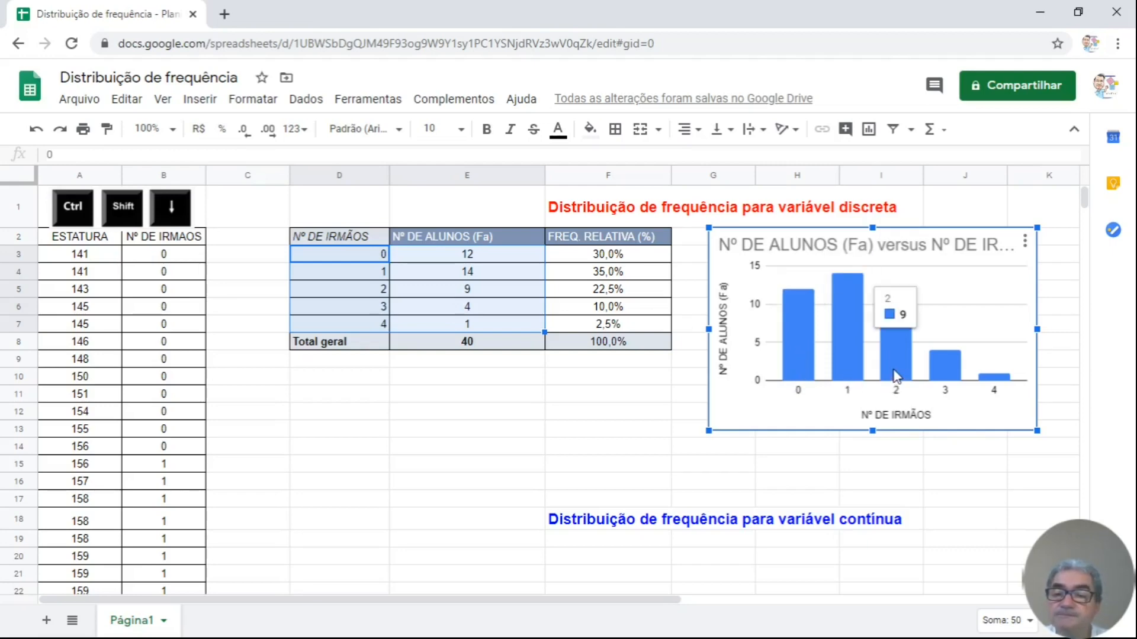
mouse_move(942, 379)
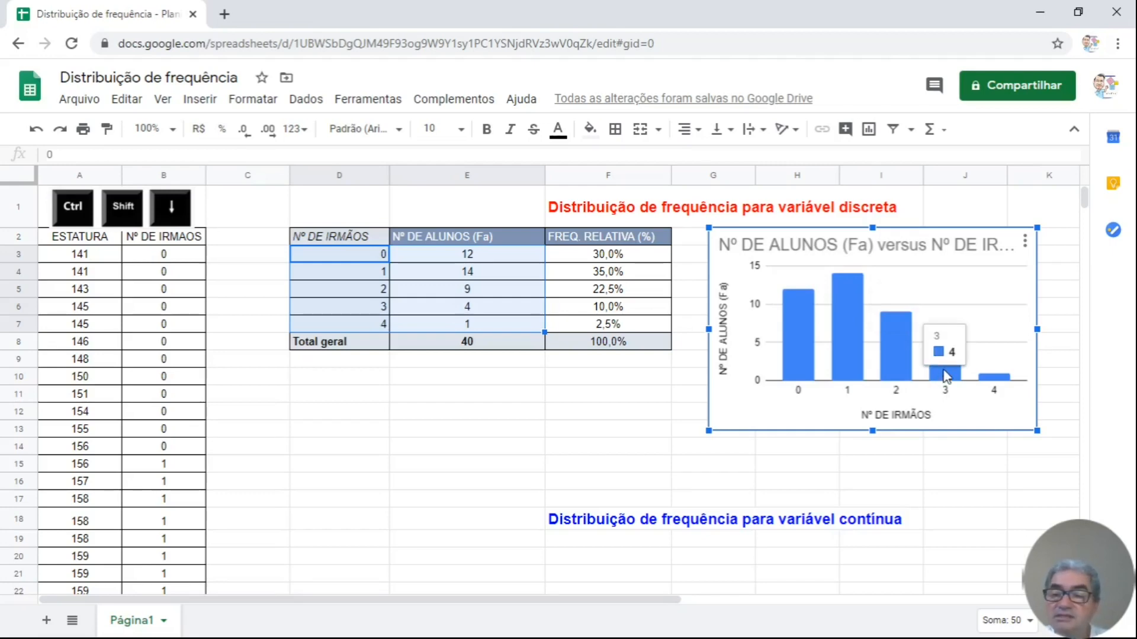
mouse_move(994, 383)
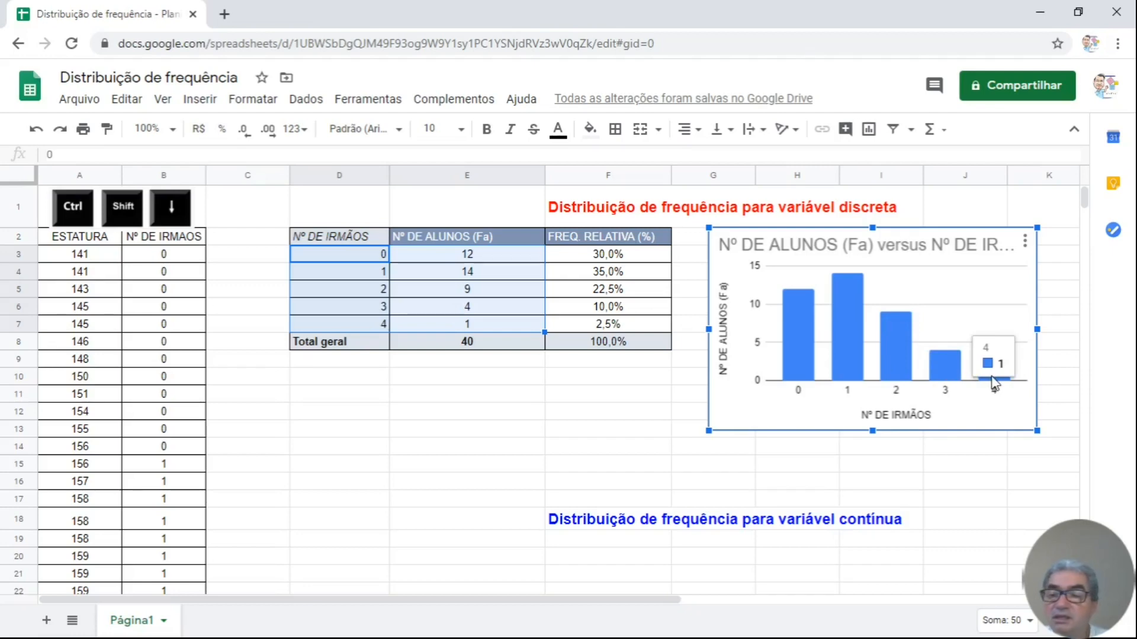
Step: Change the chart title to "Nº DE ALUNOS X Nº DE IRMÃOS"
double_click(829, 252)
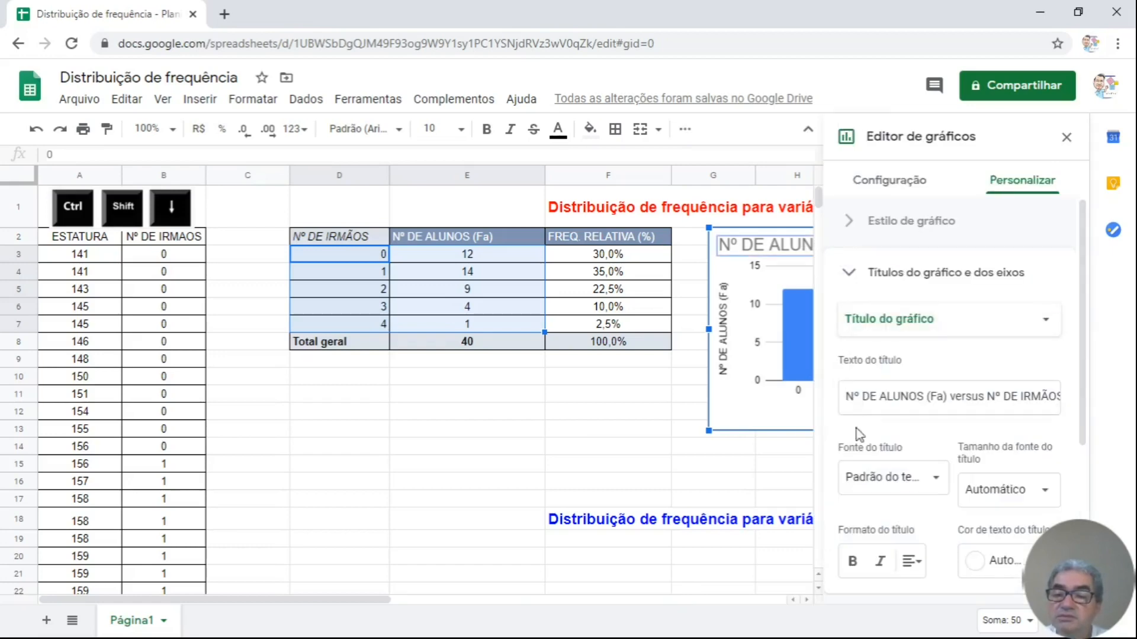
left_click(984, 398)
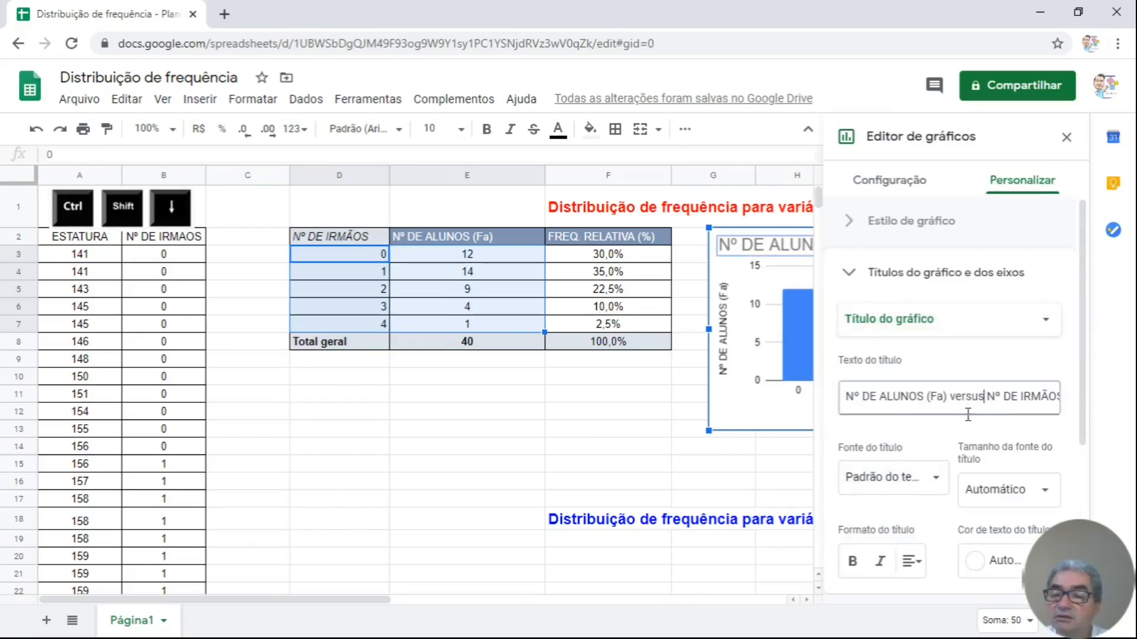
key("BackSpace")
key("BackSpace")
key("BackSpace")
key("BackSpace")
key("BackSpace")
key("BackSpace")
type("X")
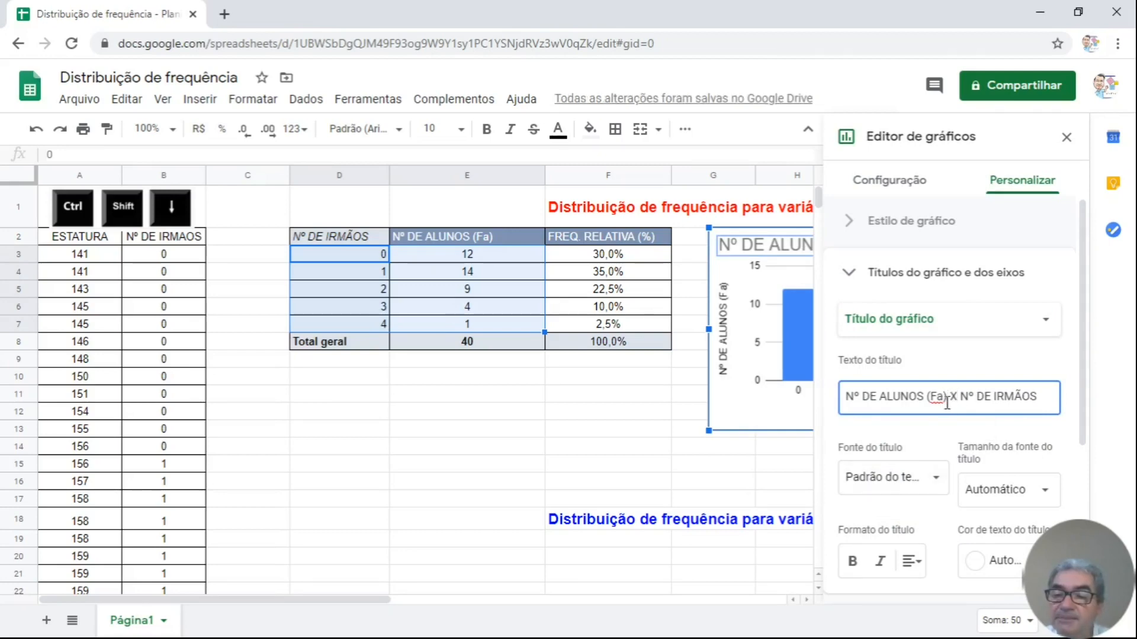
key("BackSpace")
key("BackSpace")
key("BackSpace")
key("BackSpace")
key("BackSpace")
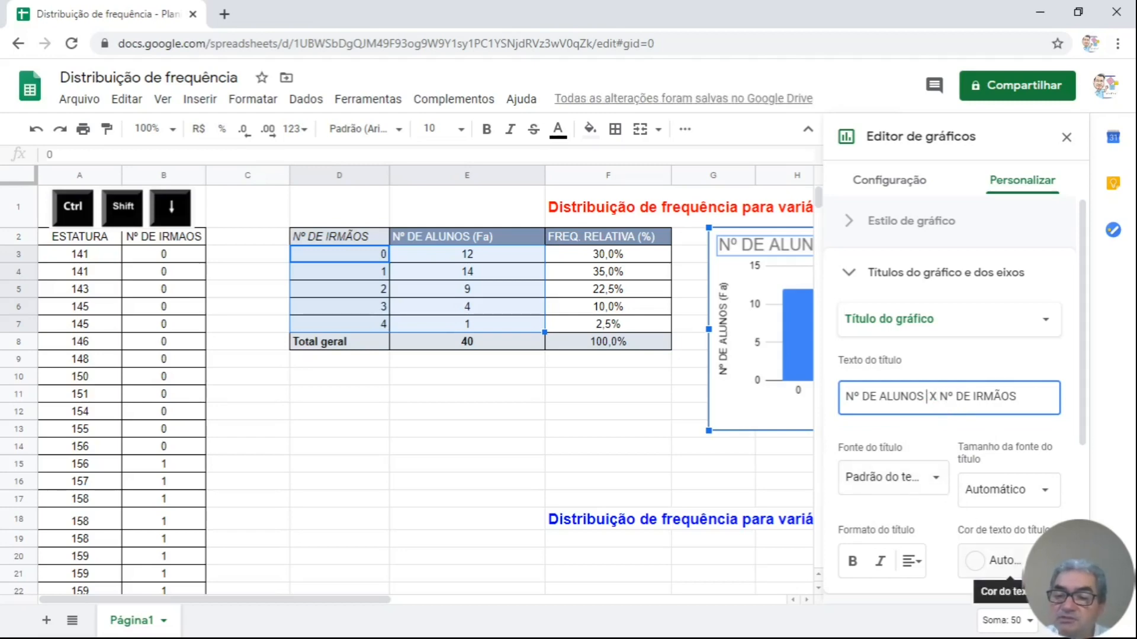
Step: Format the chart title as red, bold and centred, and finish editing the chart
left_click(1013, 559)
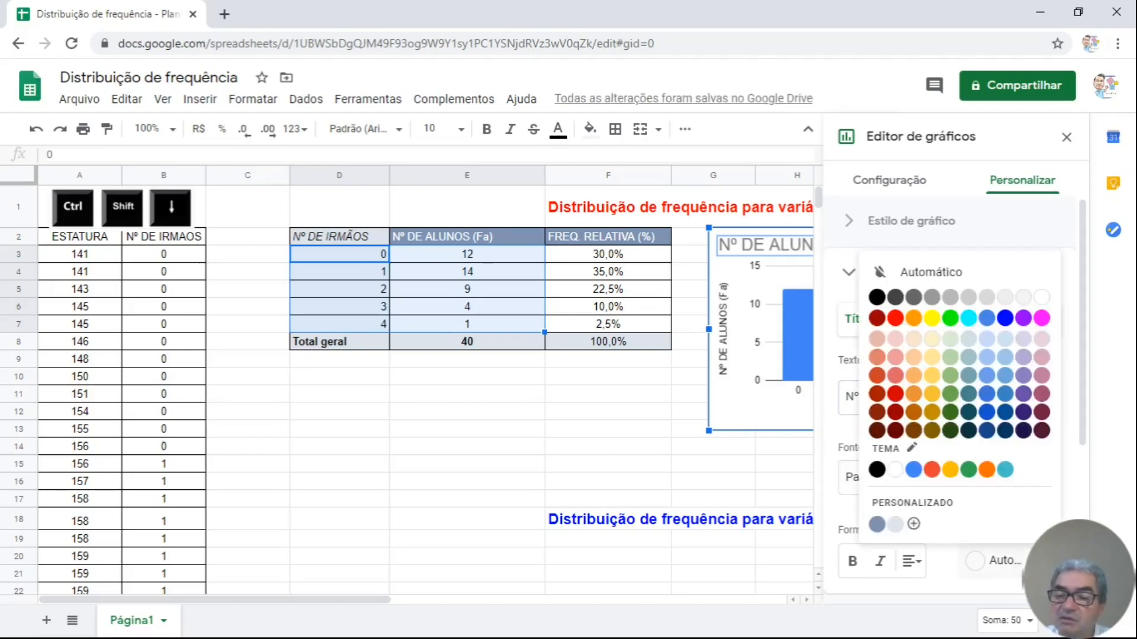
left_click(895, 318)
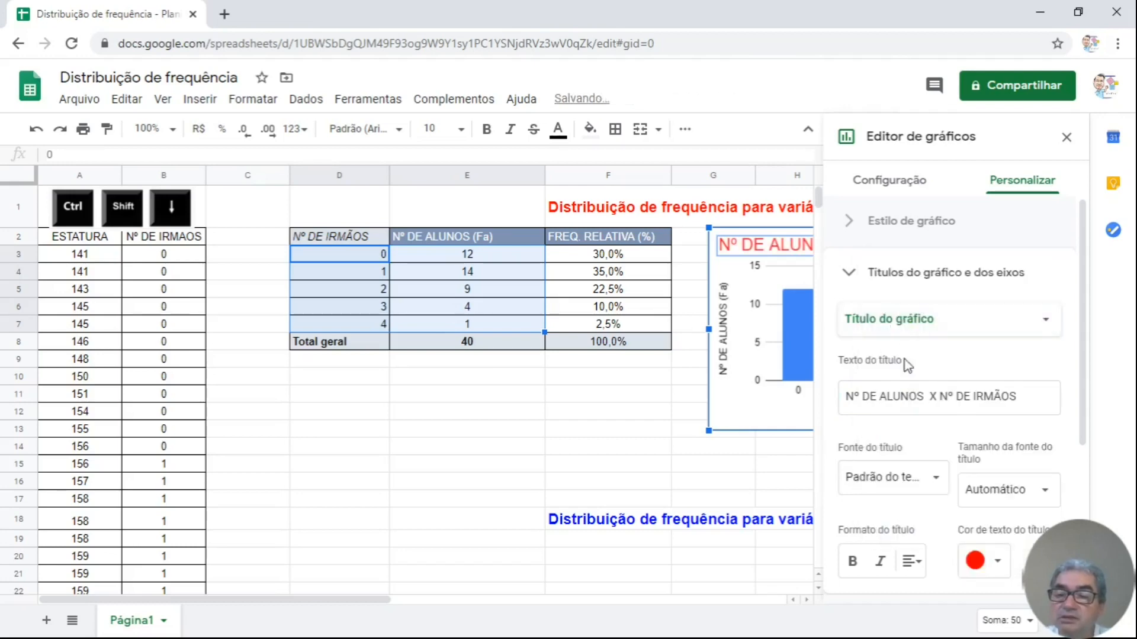
left_click(854, 562)
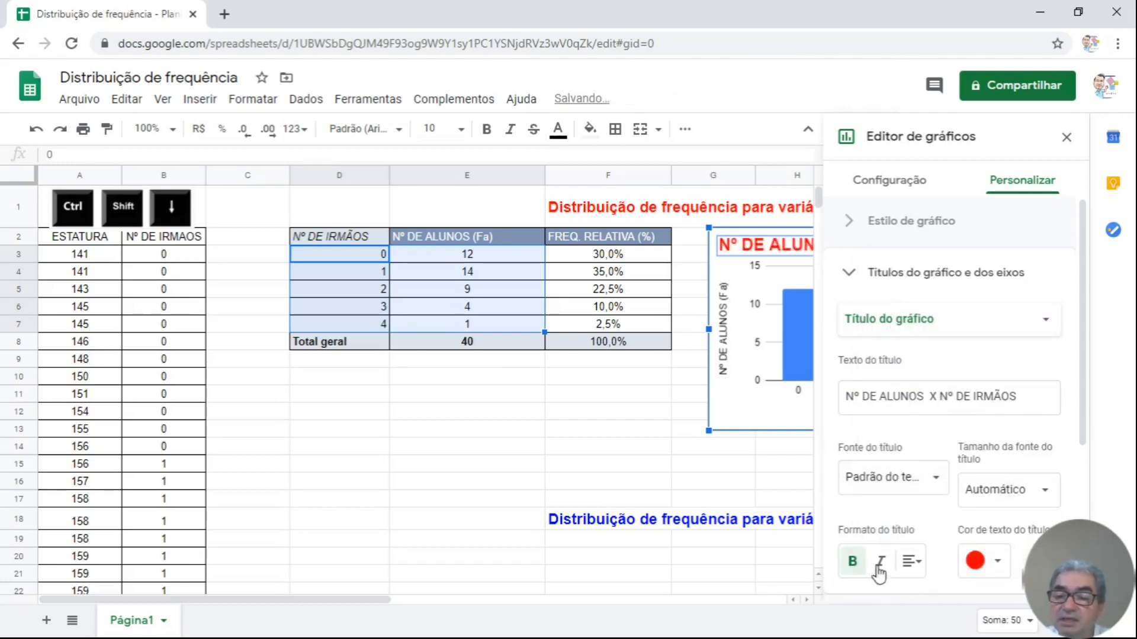
left_click(910, 561)
left_click(932, 595)
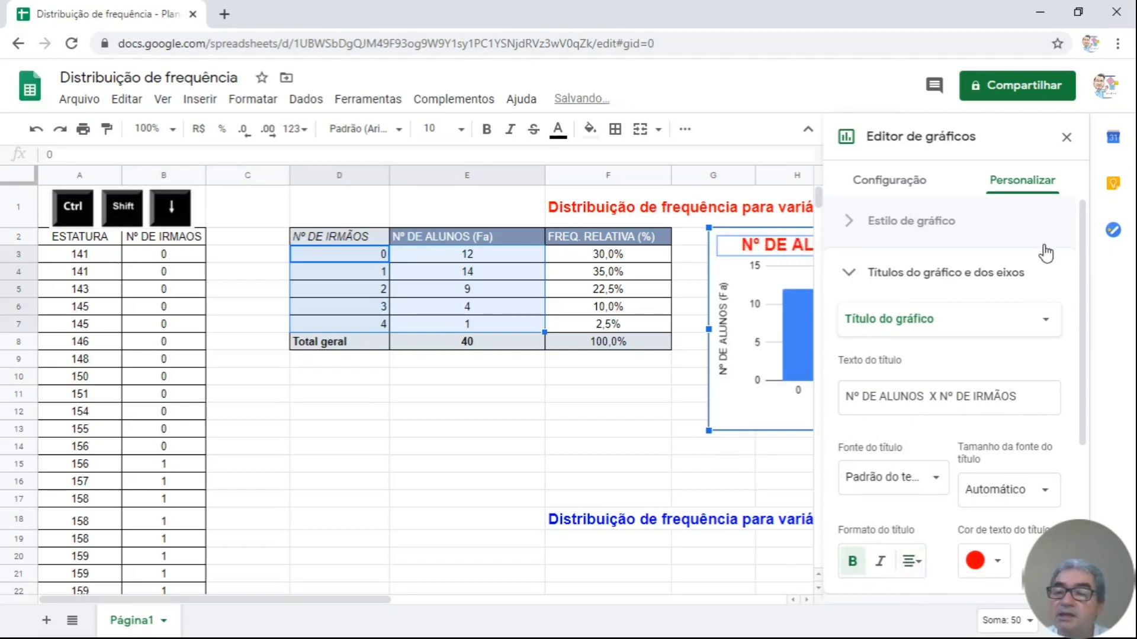
left_click(1066, 138)
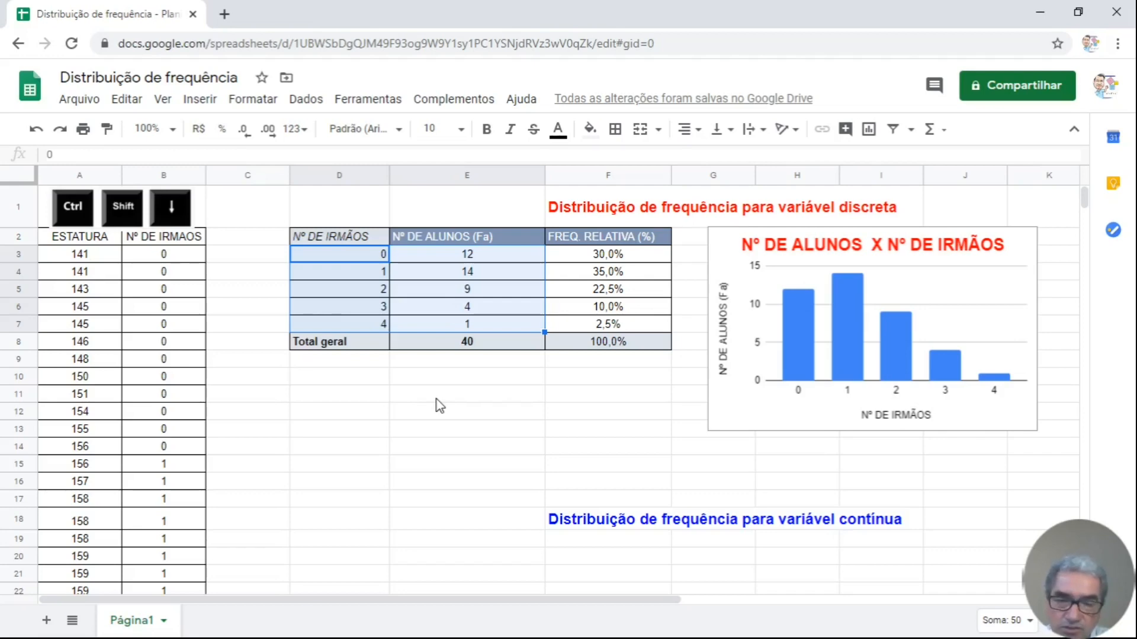
scroll(438, 404, "down", 3)
scroll(436, 403, "up", 3)
scroll(447, 333, "down", 5)
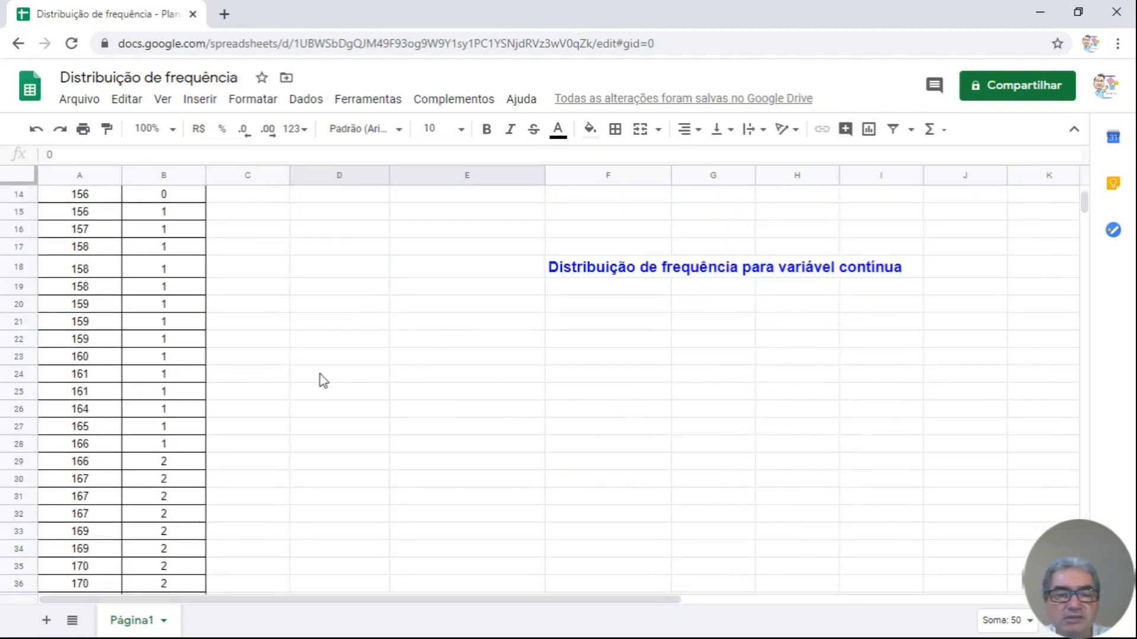
scroll(97, 363, "up", 5)
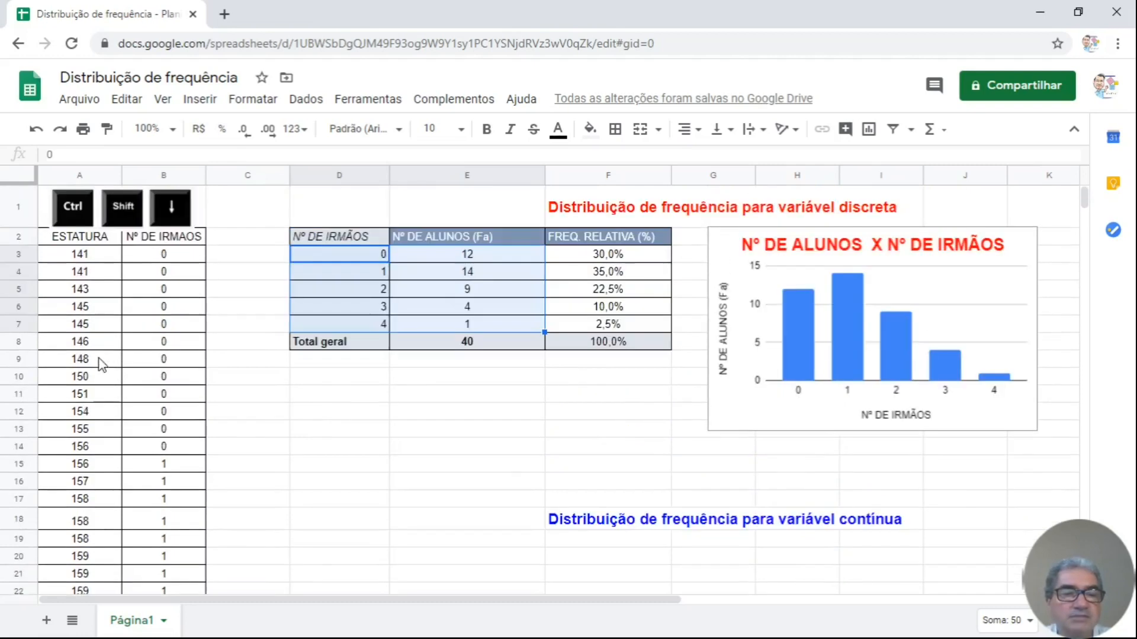
scroll(80, 296, "down", 7)
scroll(82, 330, "up", 7)
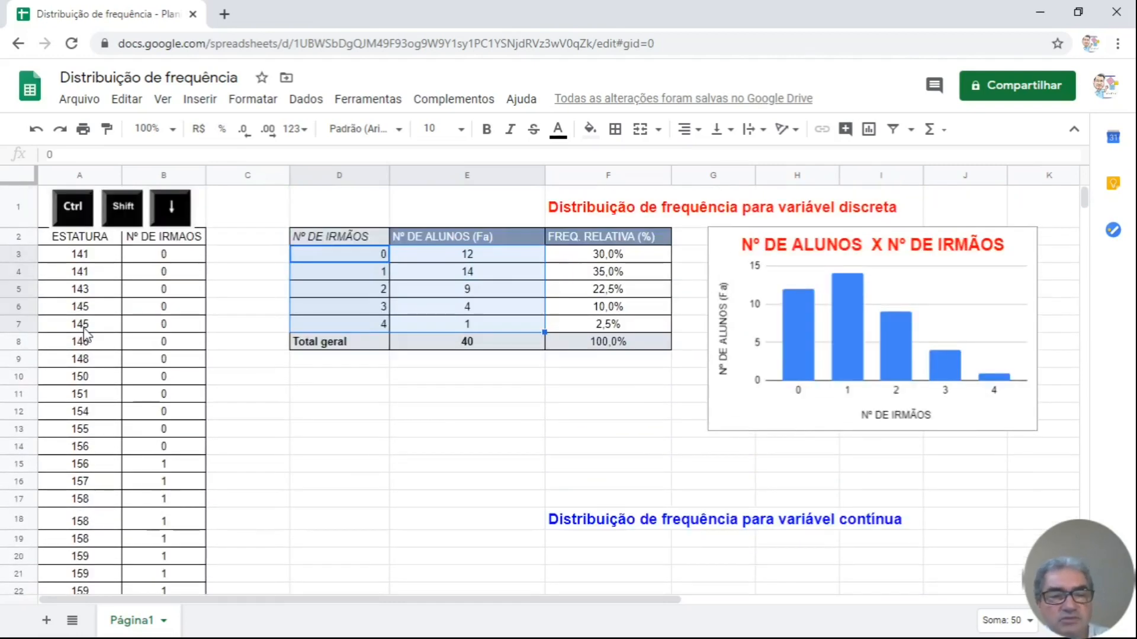
Step: Create a pivot table from the ESTATURA data in A2:A42, placed on the existing sheet at Página1!D20
left_click(83, 242)
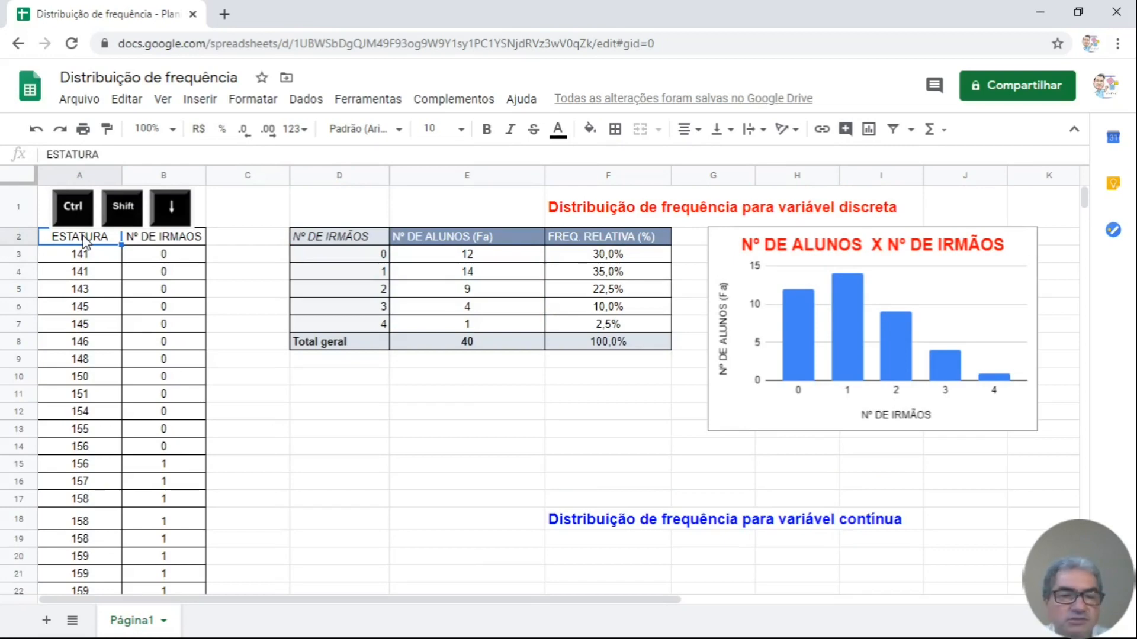
key("ctrl+shift+Down")
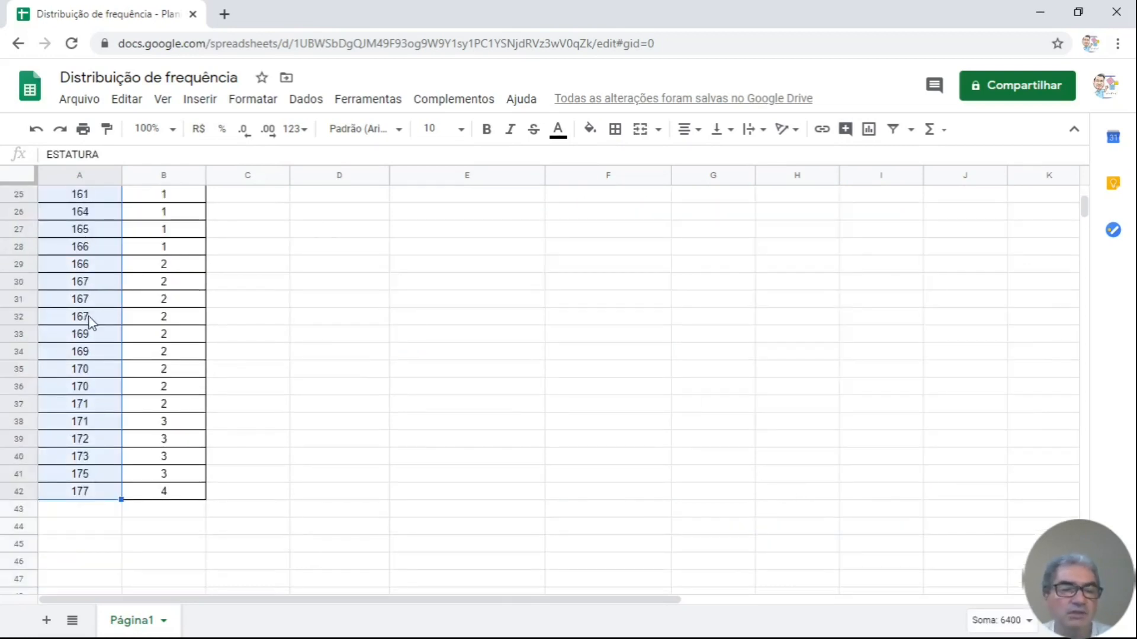
scroll(329, 422, "up", 3)
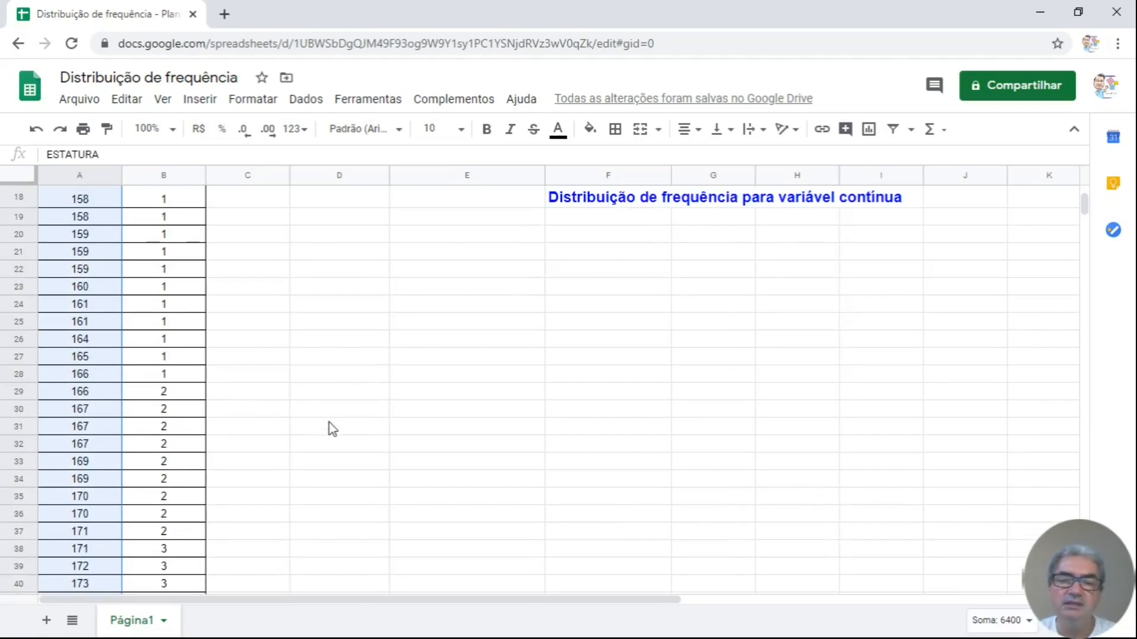
left_click(304, 99)
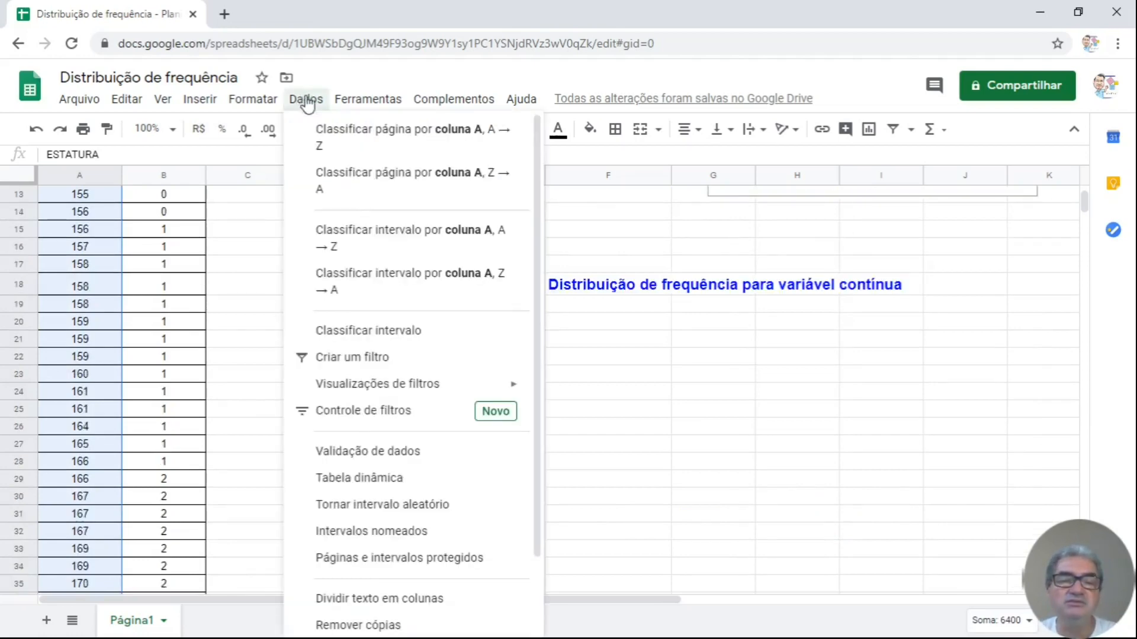
left_click(374, 479)
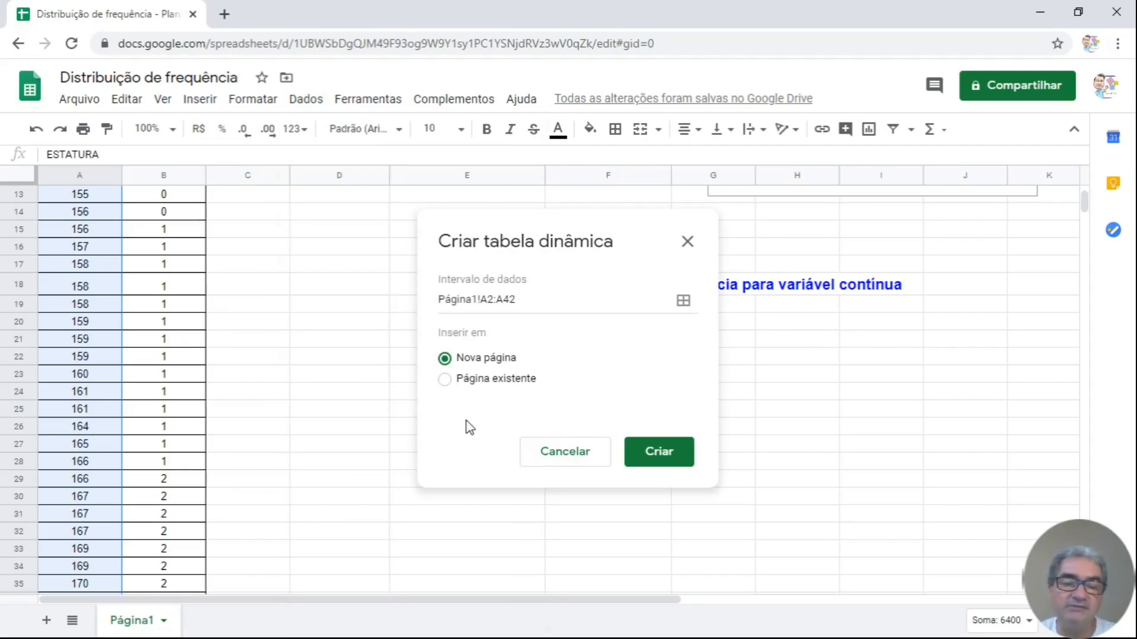
left_click(485, 382)
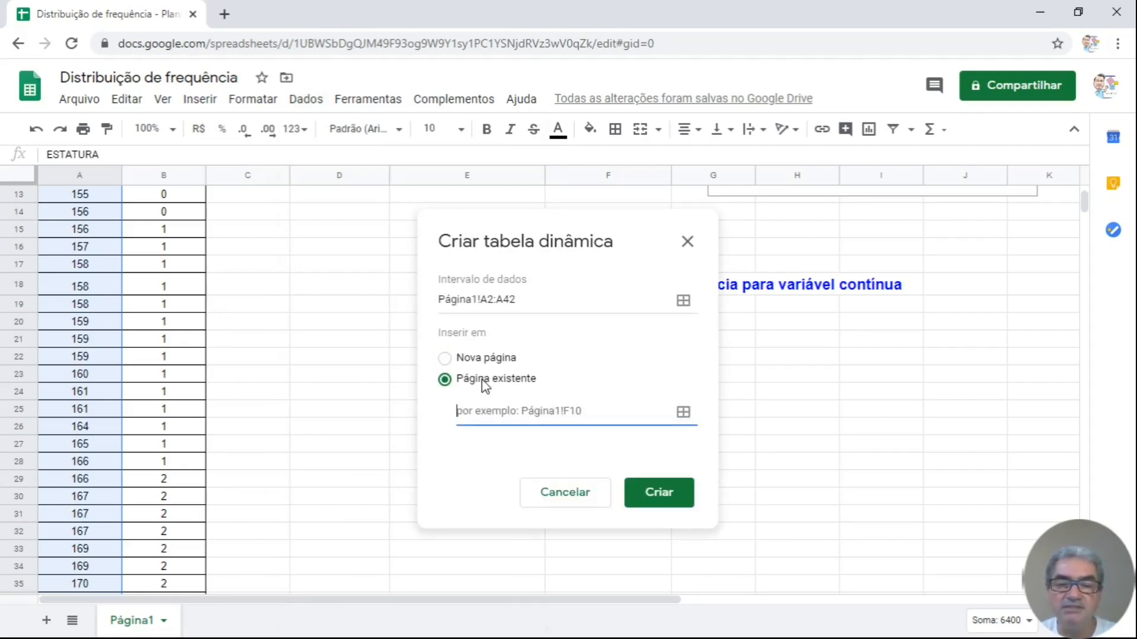
left_click(316, 321)
left_click(660, 350)
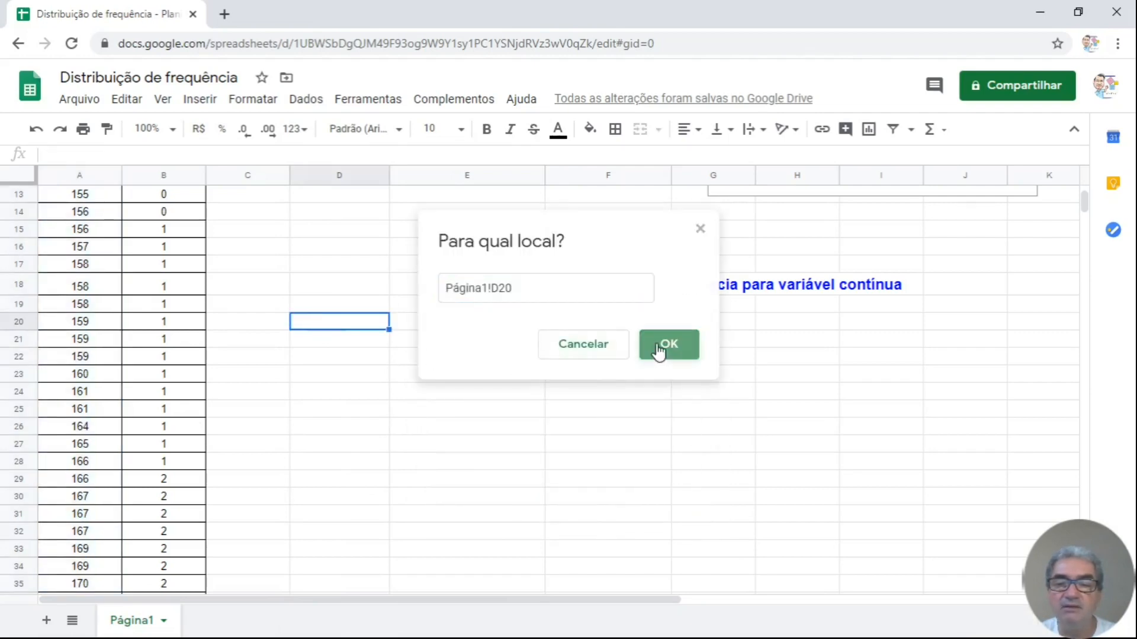
left_click(662, 474)
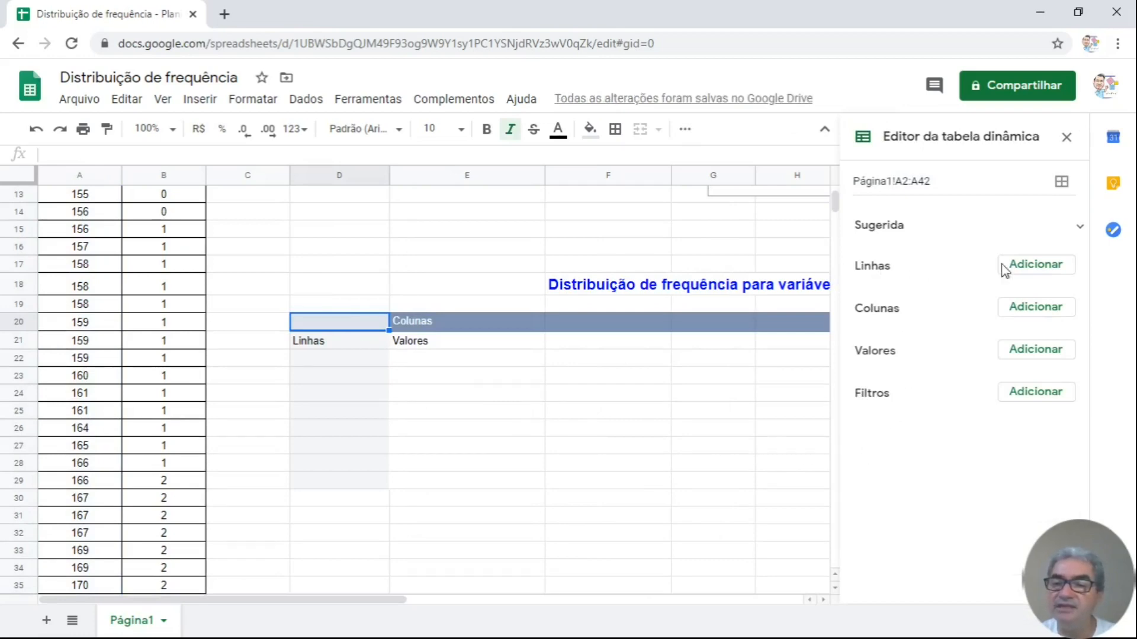
Step: Add ESTATURA to the pivot table as rows and as values summarised by COUNT, and close the pivot editor
left_click(1035, 267)
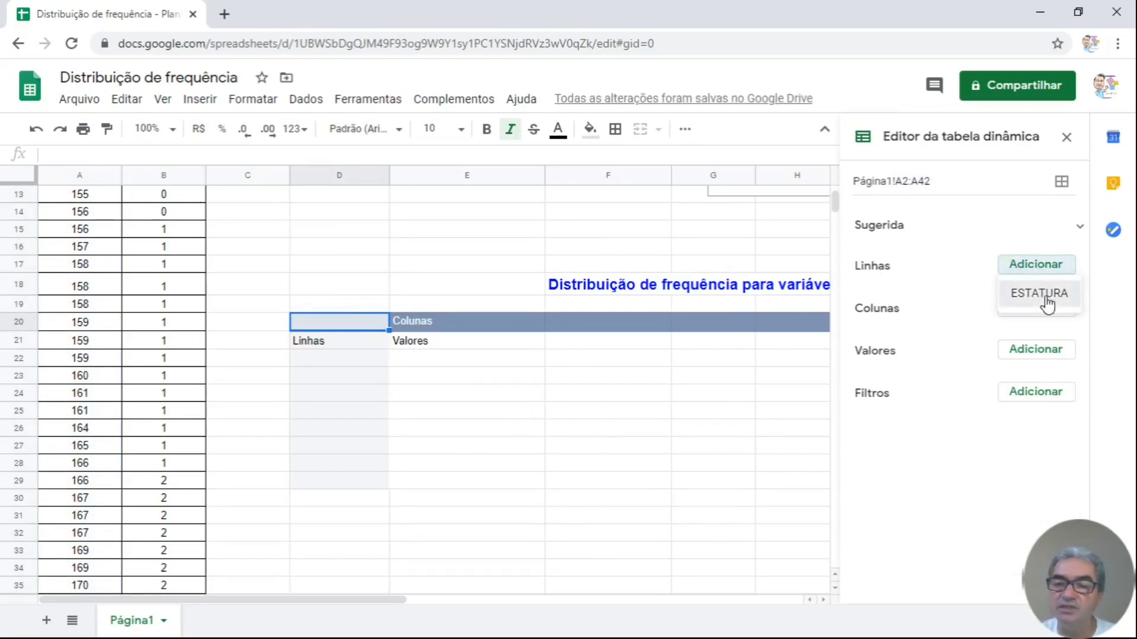
left_click(1043, 299)
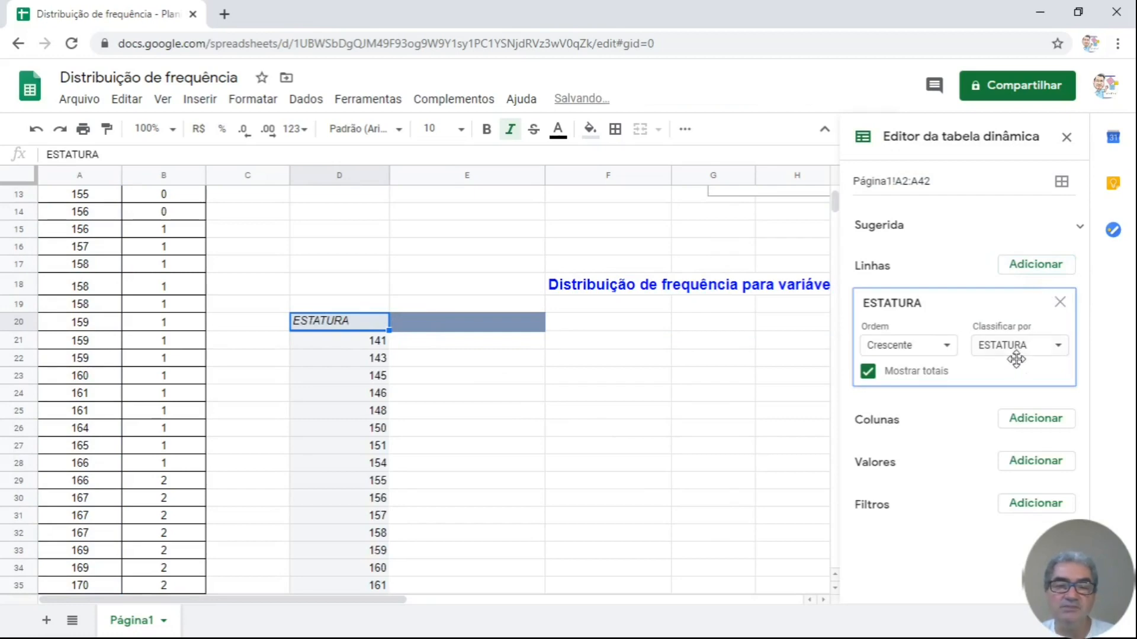
left_click(1033, 465)
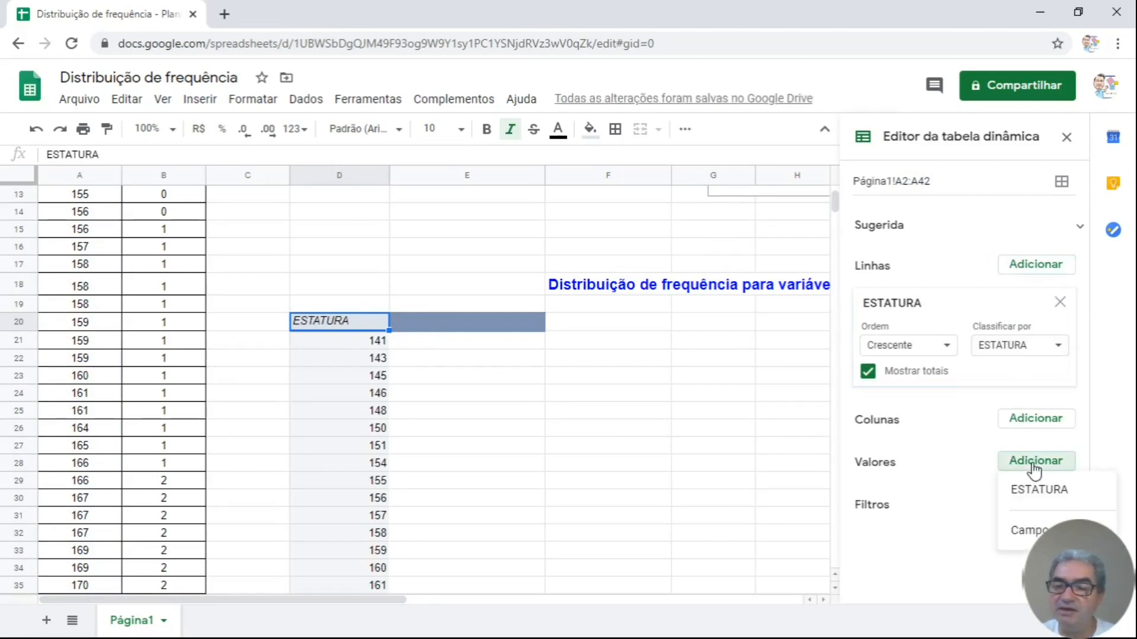
left_click(1053, 489)
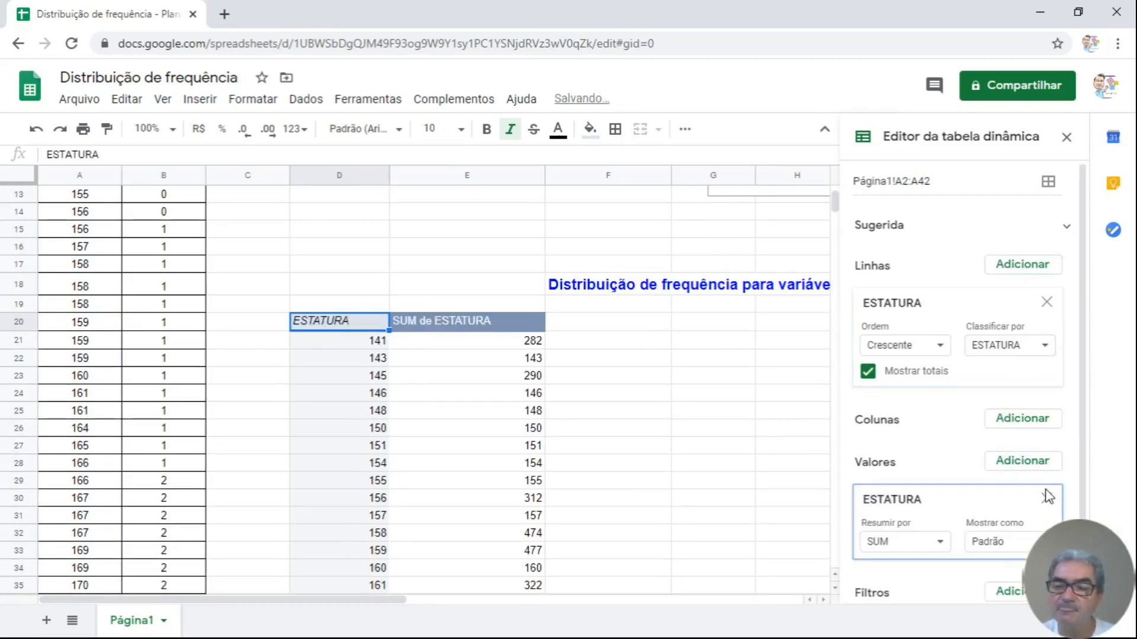
left_click(947, 542)
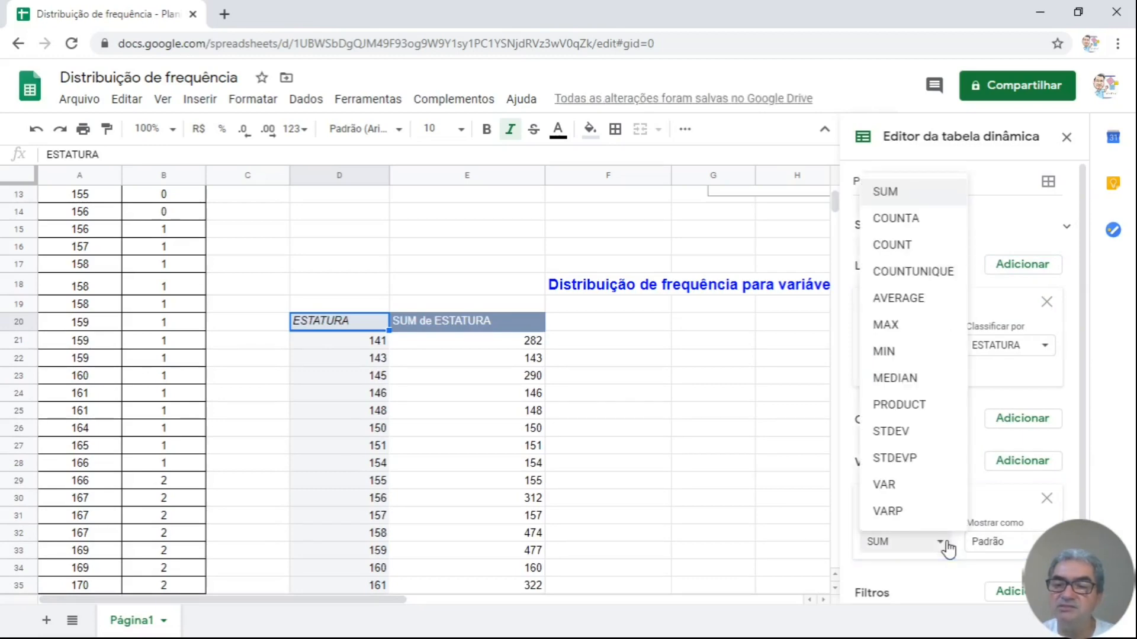
left_click(895, 245)
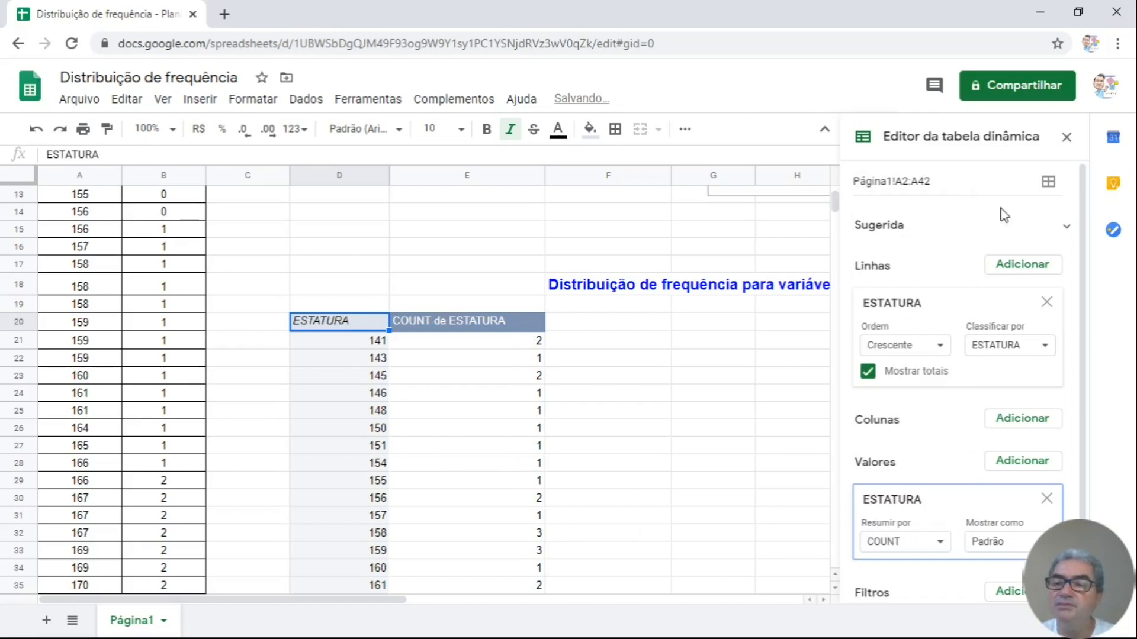
left_click(1066, 137)
Step: Examine the ungrouped height frequency table from its header down to the grand total
scroll(627, 448, "down", 2)
scroll(624, 446, "down", 2)
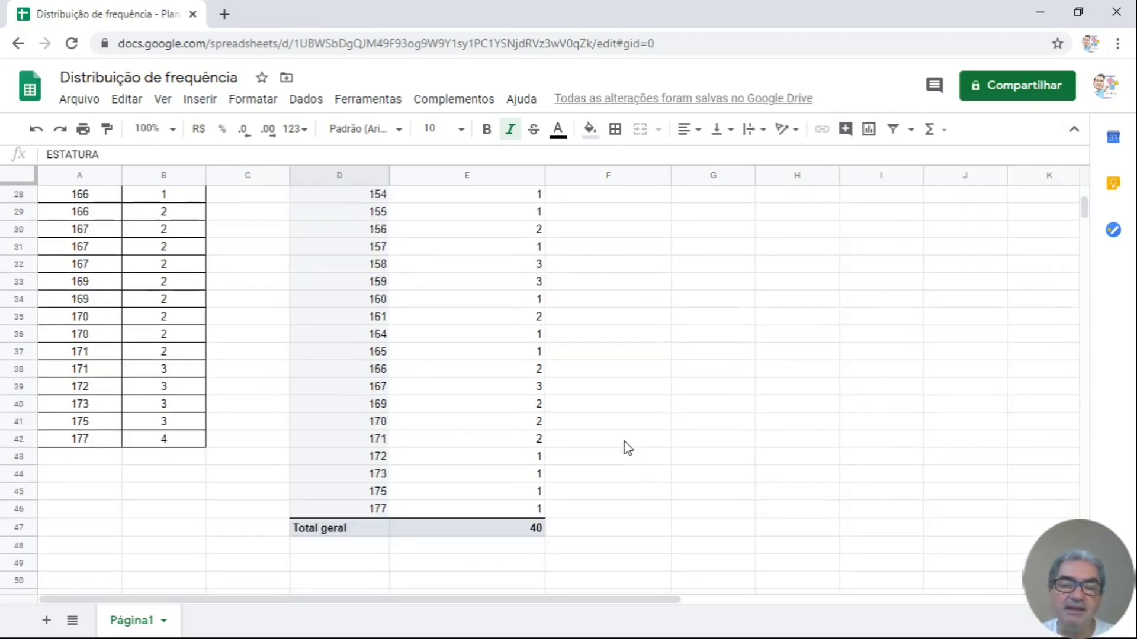
scroll(632, 457, "up", 5)
scroll(644, 469, "up", 4)
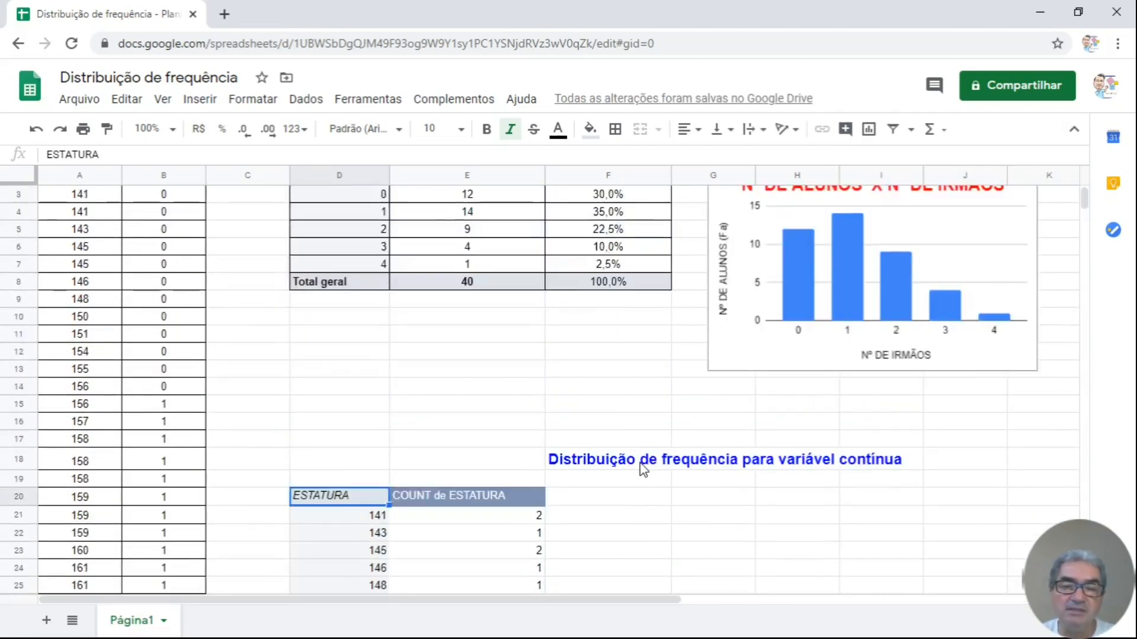
scroll(576, 430, "down", 7)
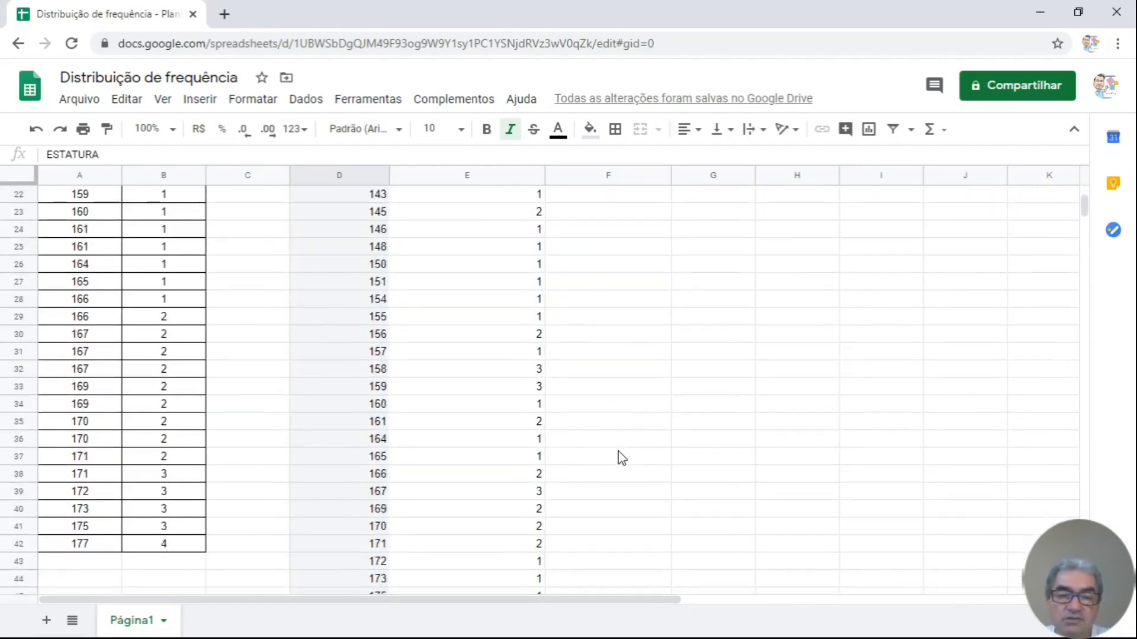
scroll(618, 451, "down", 2)
scroll(618, 452, "up", 3)
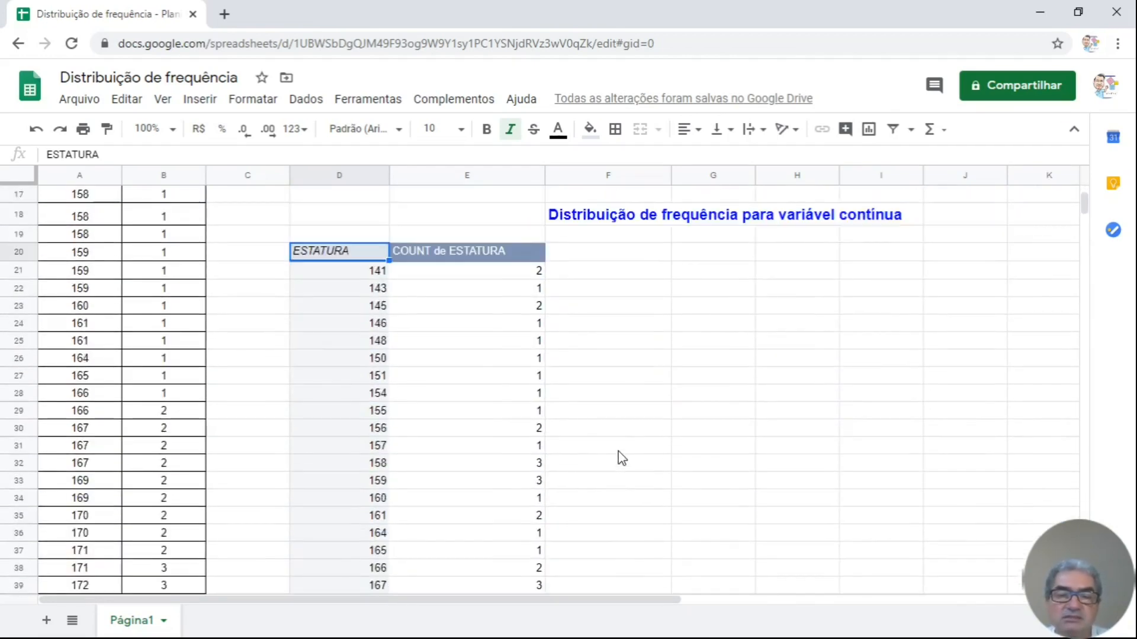
scroll(618, 451, "up", 2)
scroll(618, 451, "down", 3)
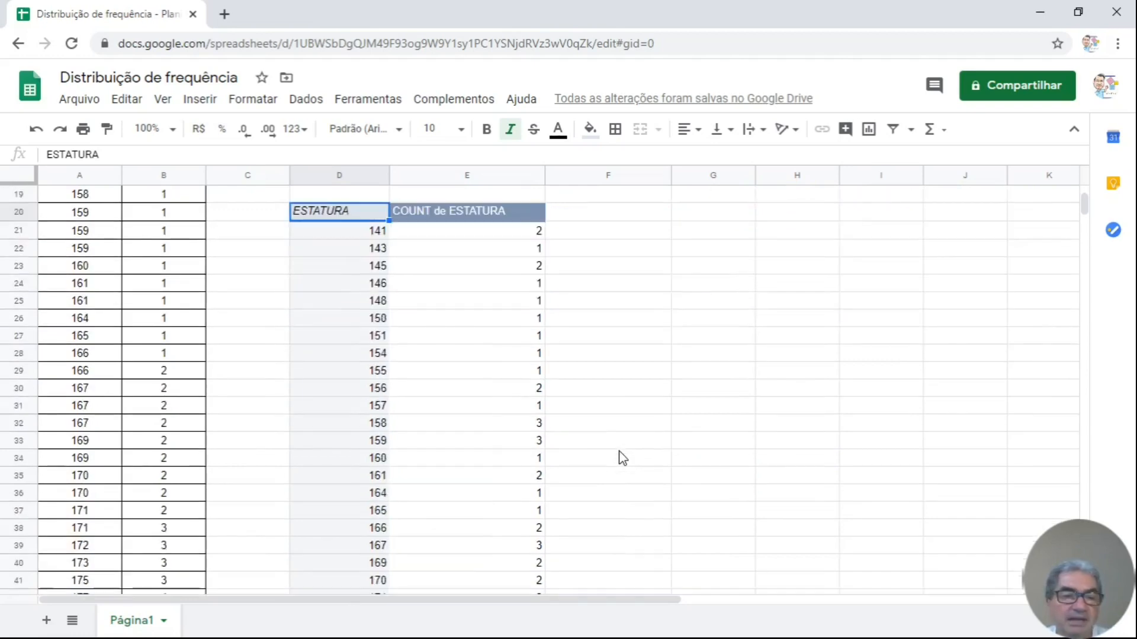
scroll(618, 451, "up", 3)
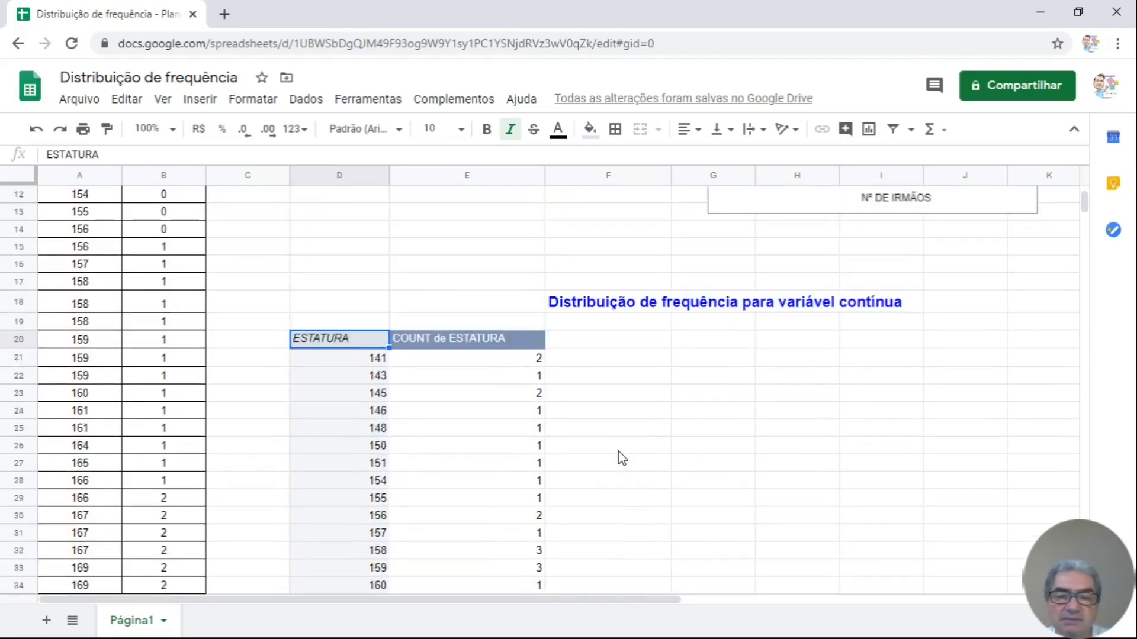
scroll(618, 451, "down", 5)
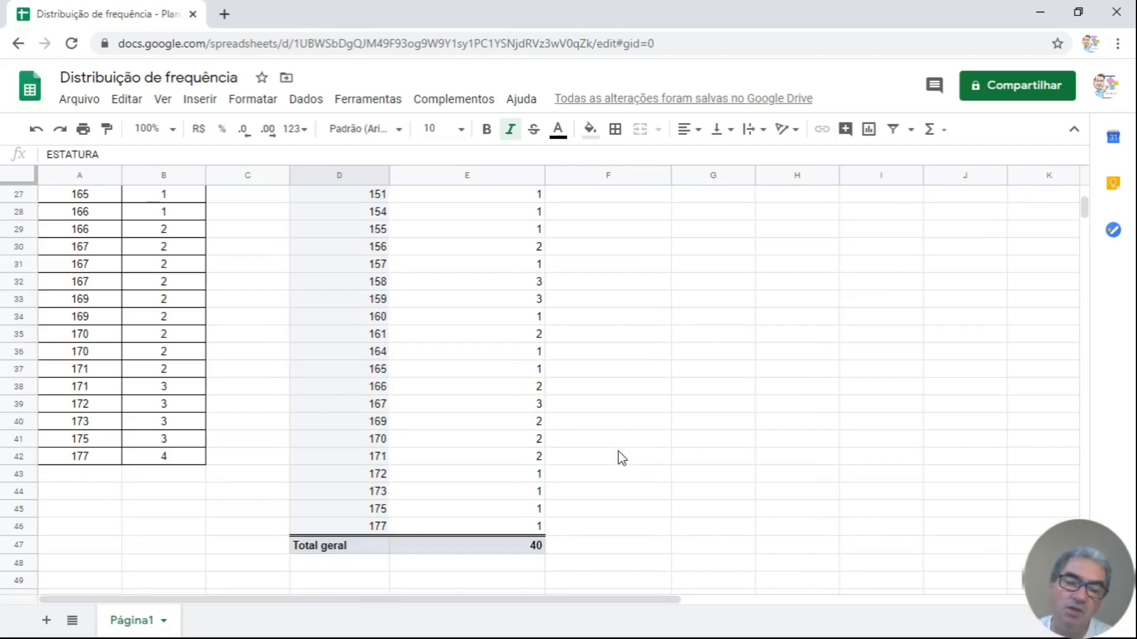
scroll(618, 451, "up", 4)
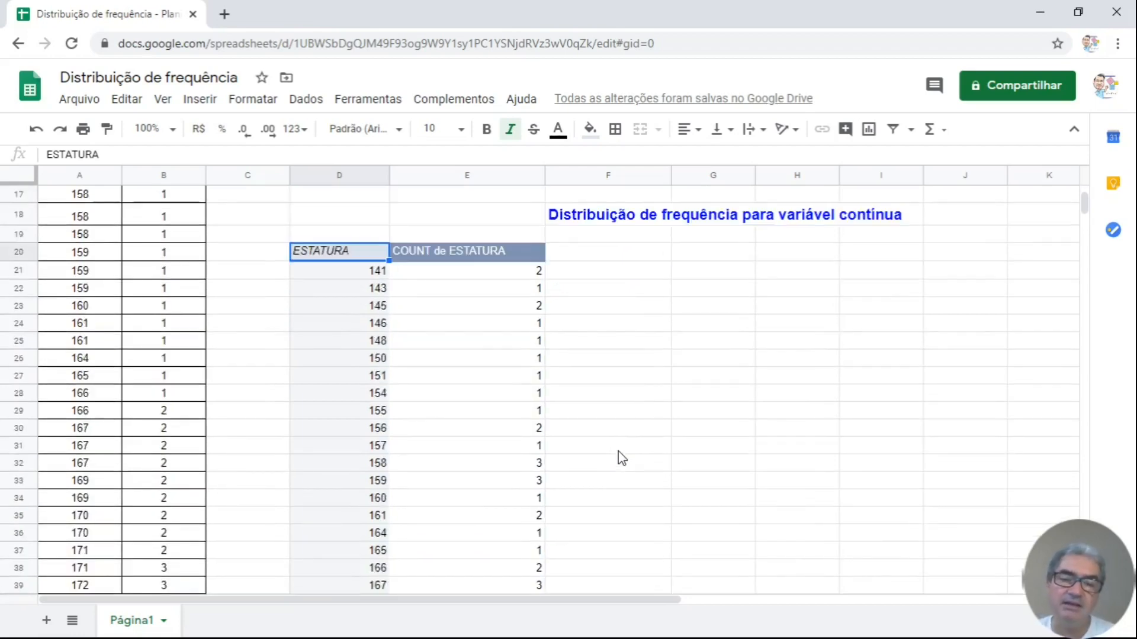
scroll(618, 458, "up", 2)
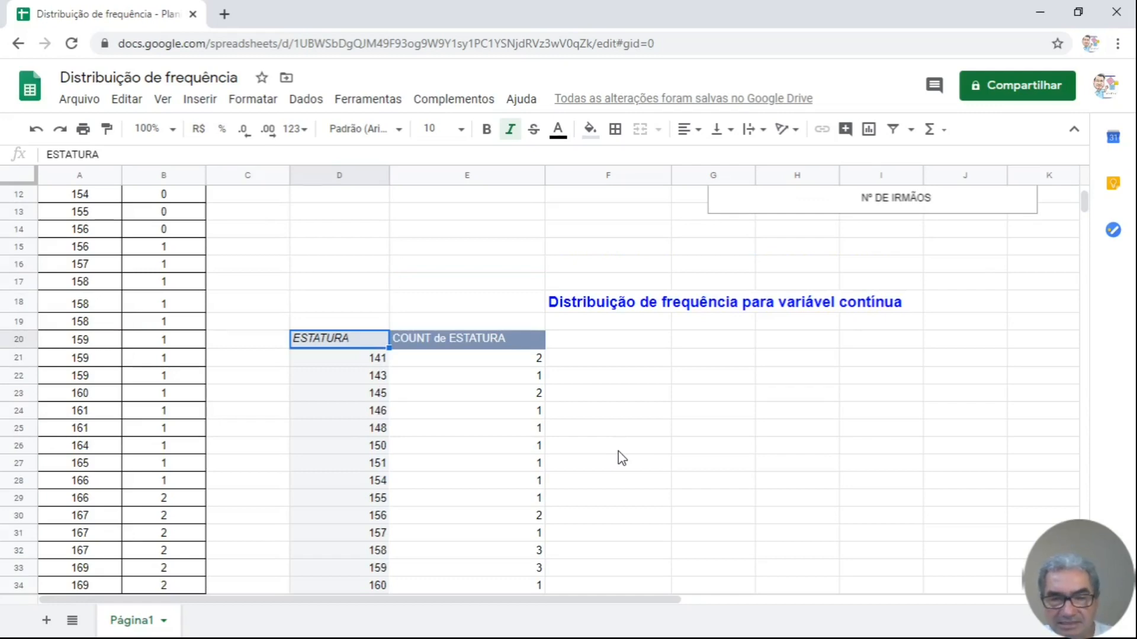
scroll(618, 451, "down", 4)
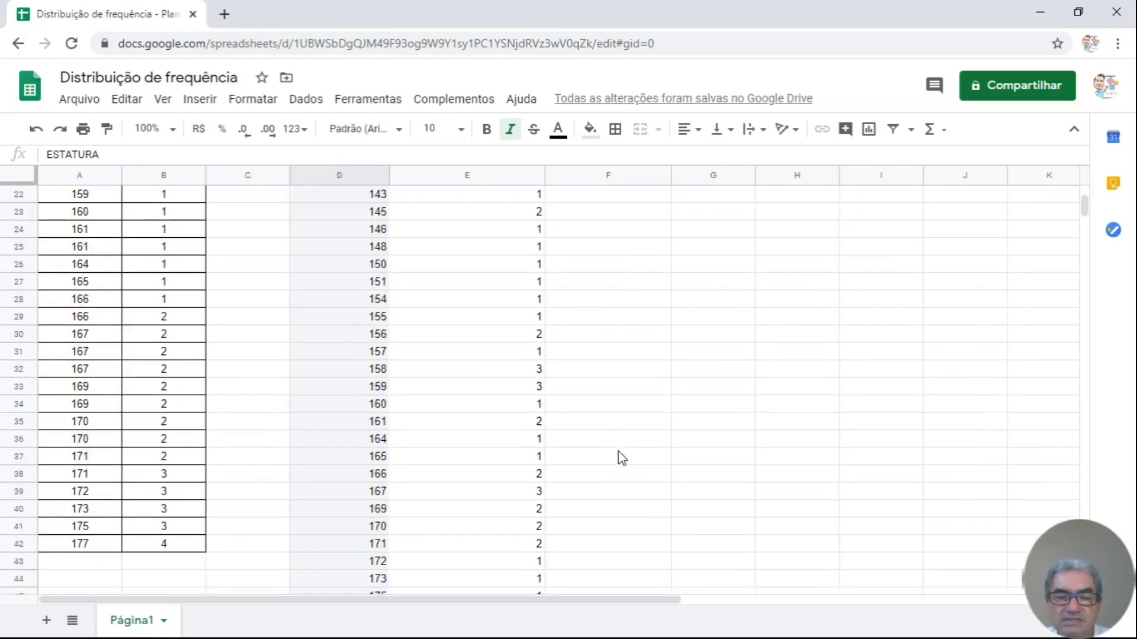
scroll(618, 451, "up", 3)
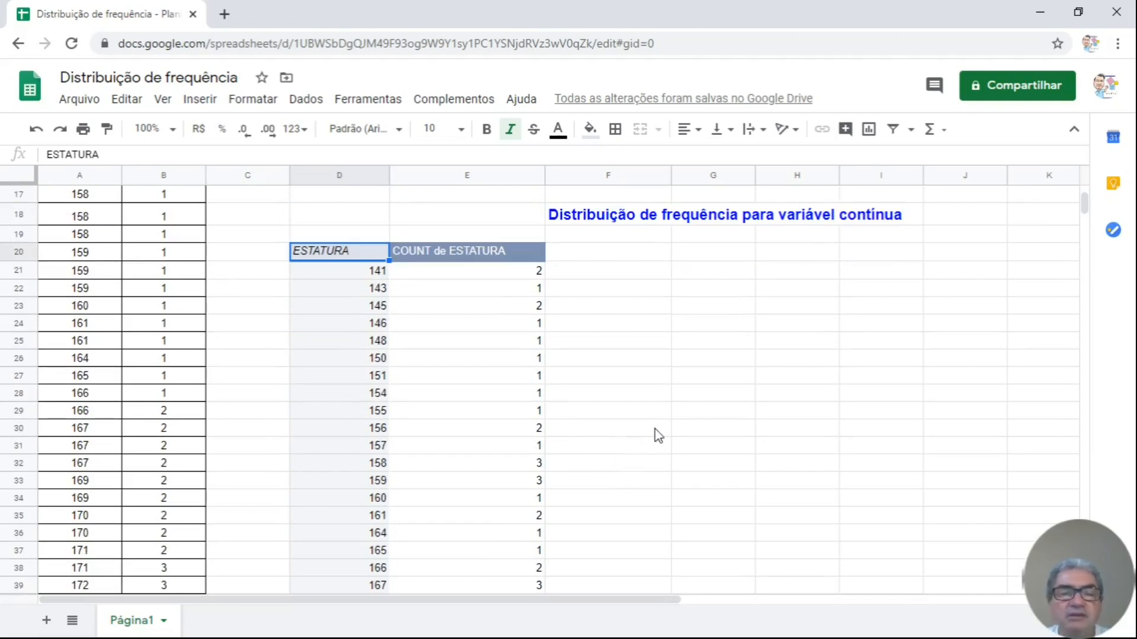
Step: Group the pivot table's height values with a grouping rule using an interval size of 10
right_click(314, 292)
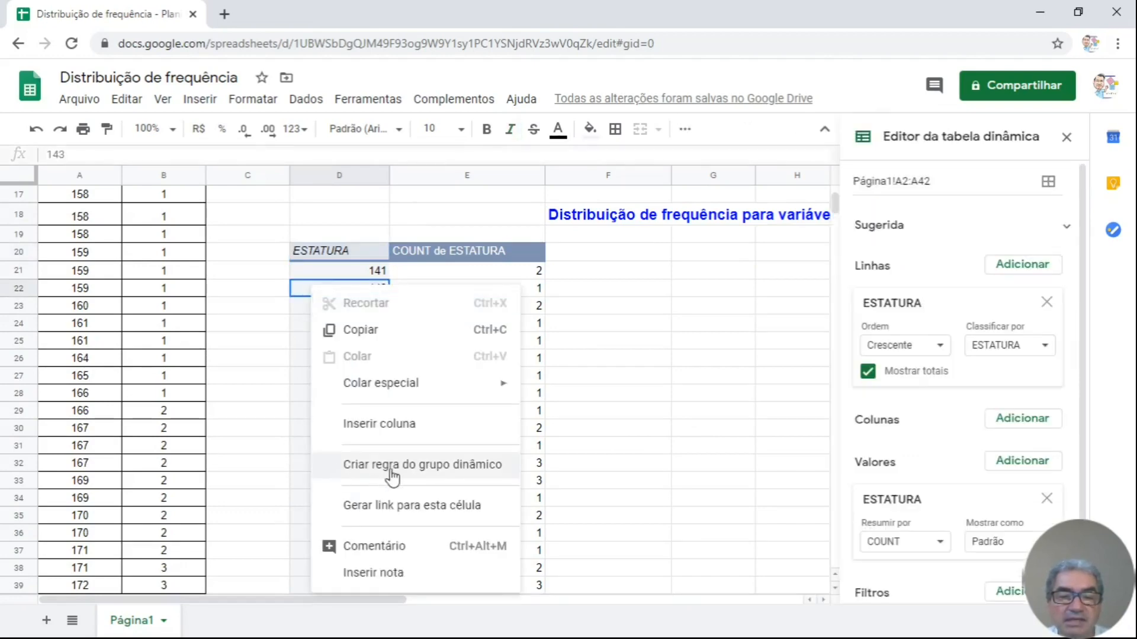
left_click(422, 468)
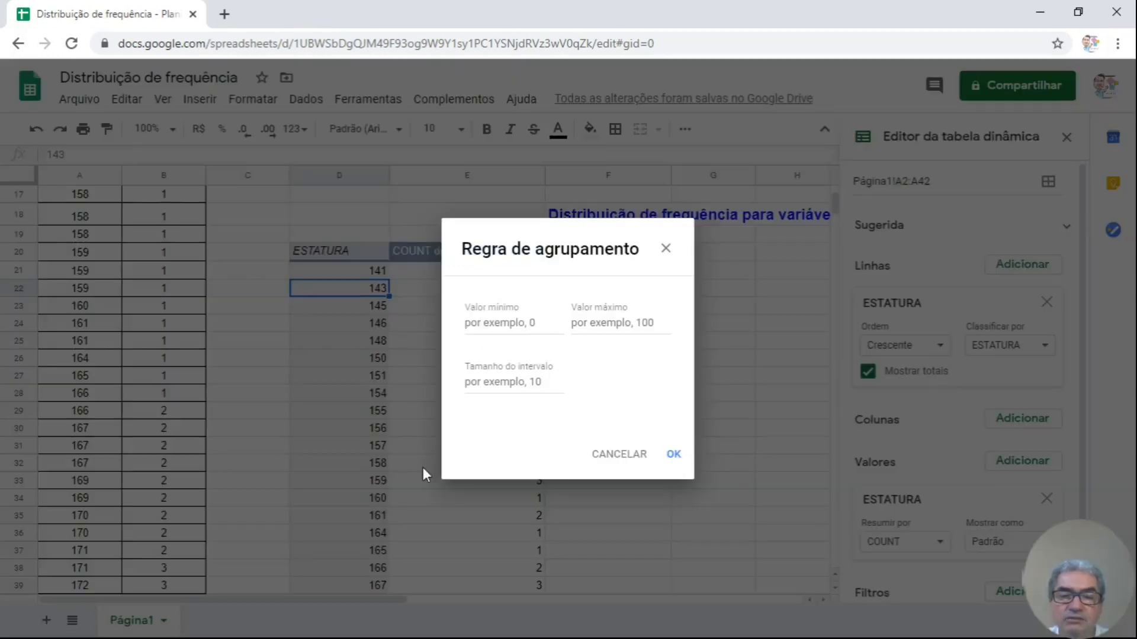
left_click(486, 381)
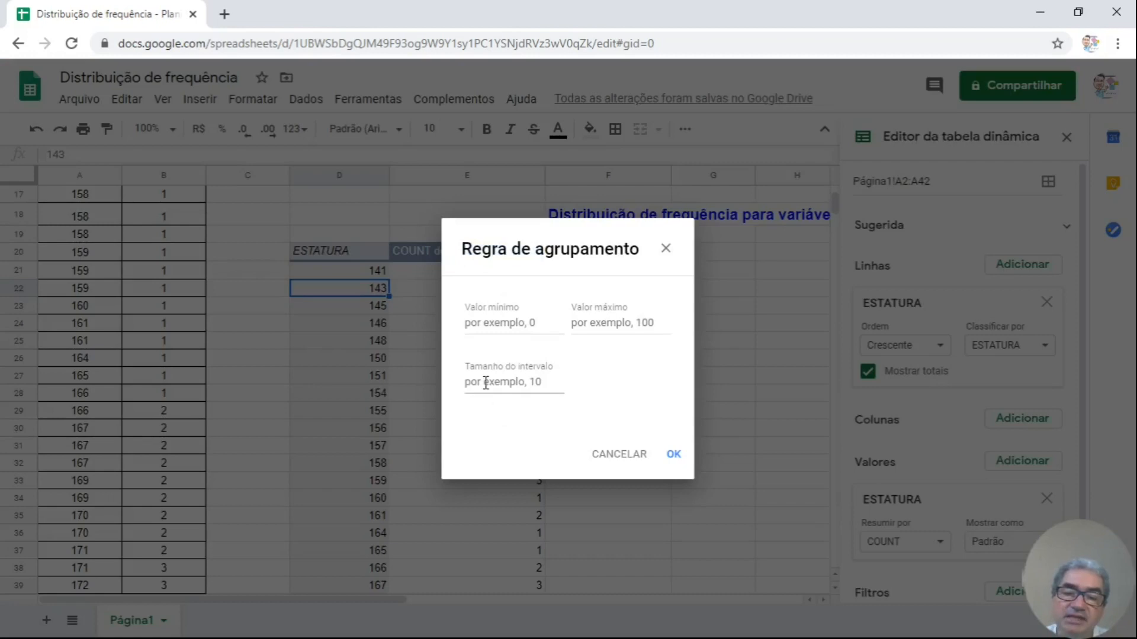
left_click(529, 381)
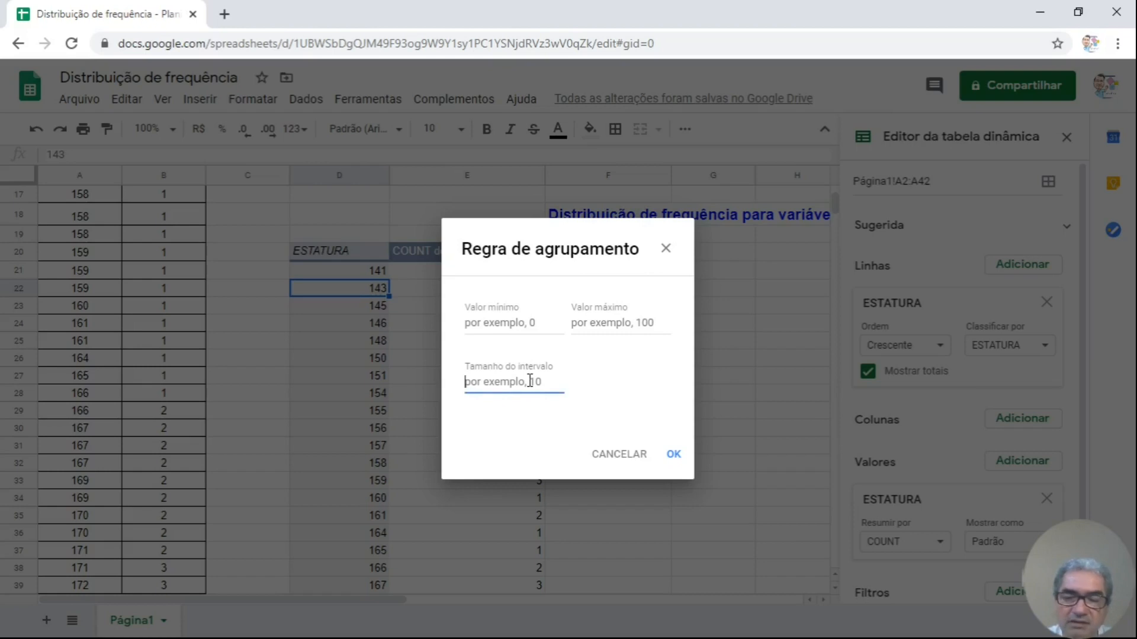
type("10")
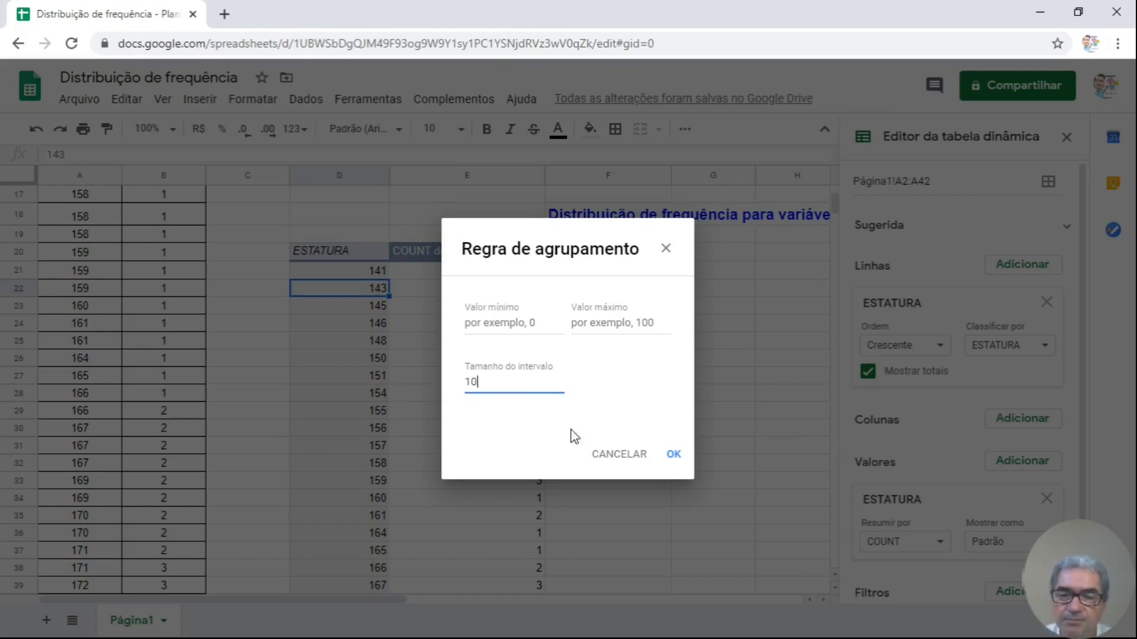
left_click(672, 454)
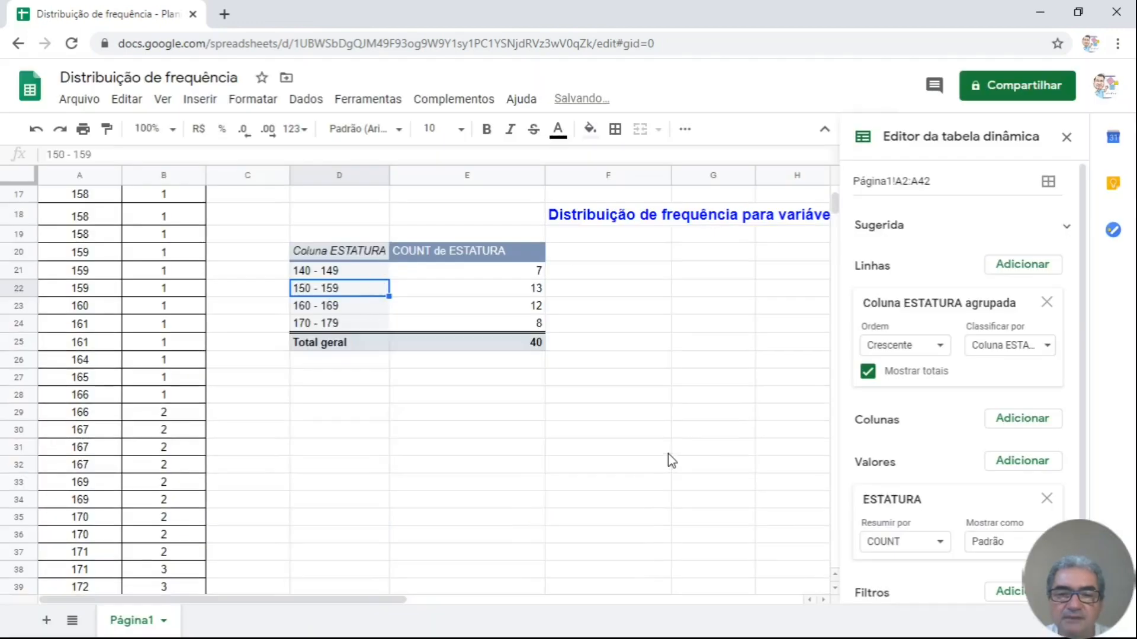
left_click(353, 397)
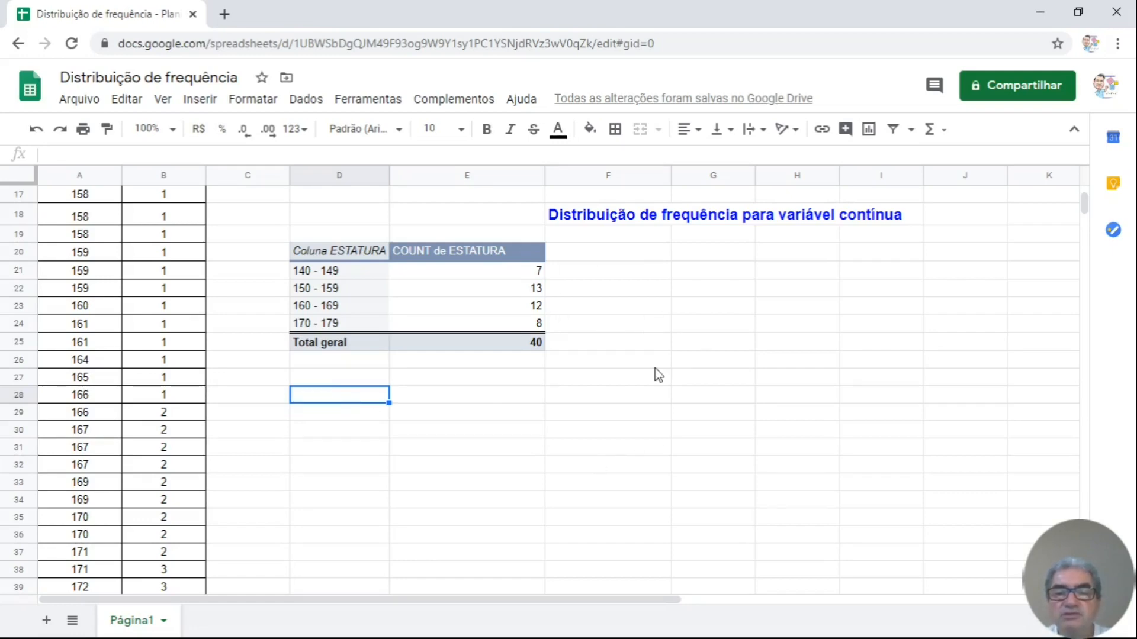
Step: Rename the height pivot table's COUNT de ESTATURA header to "Nº DE ALUNOS (Fa)"
scroll(607, 346, "up", 5)
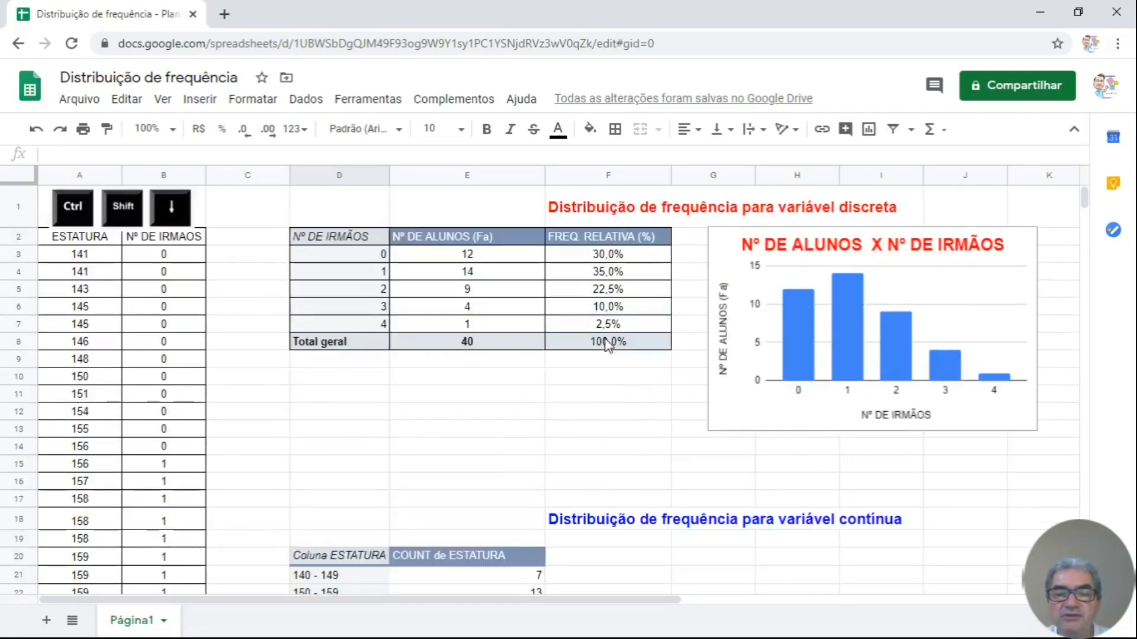
scroll(607, 346, "down", 3)
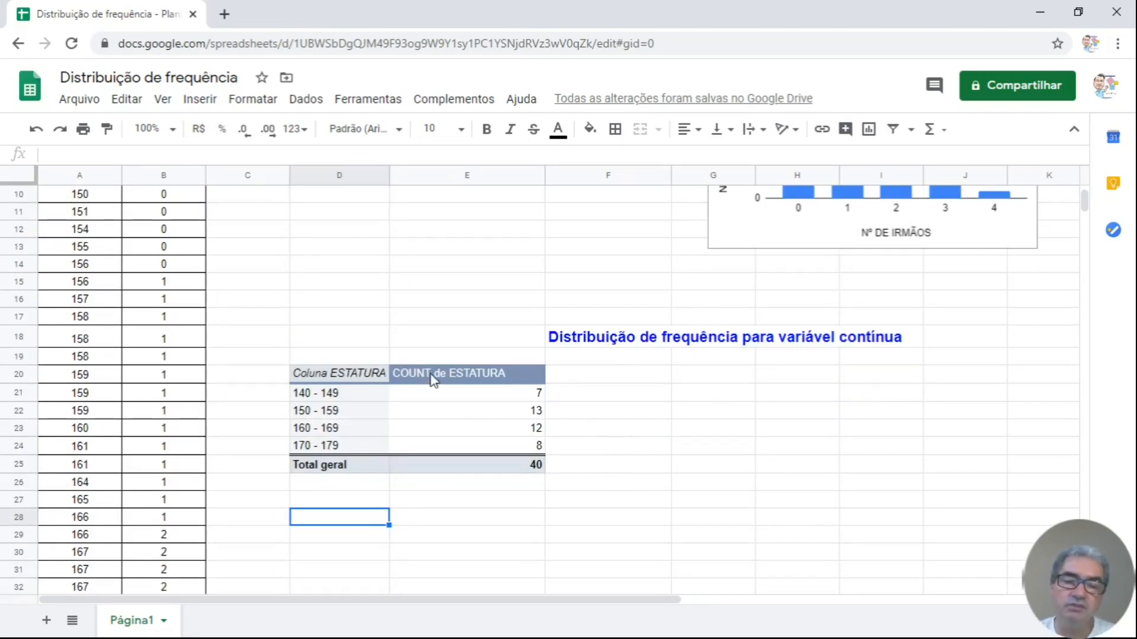
left_click(480, 378)
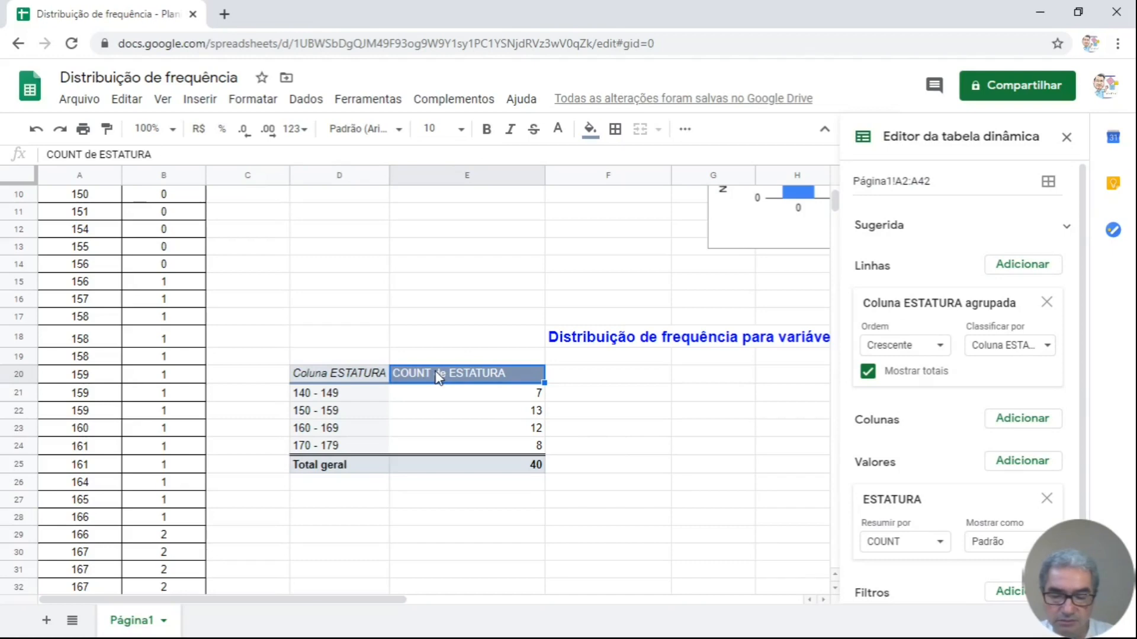
type("Nº DE ALUNOS (")
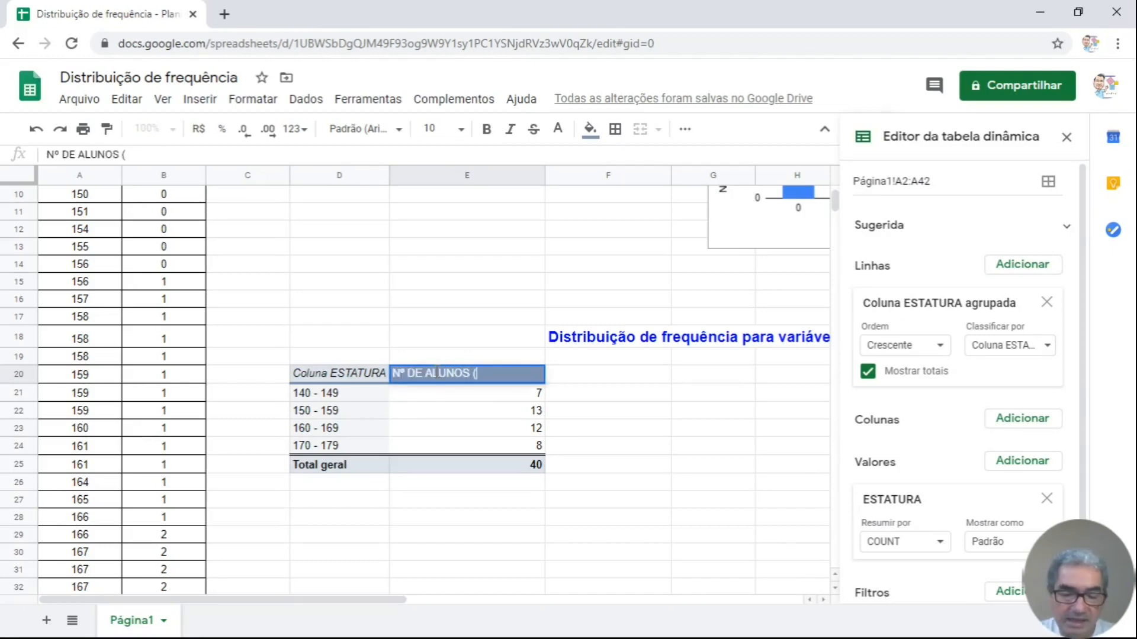
type("Fa)")
key("Return")
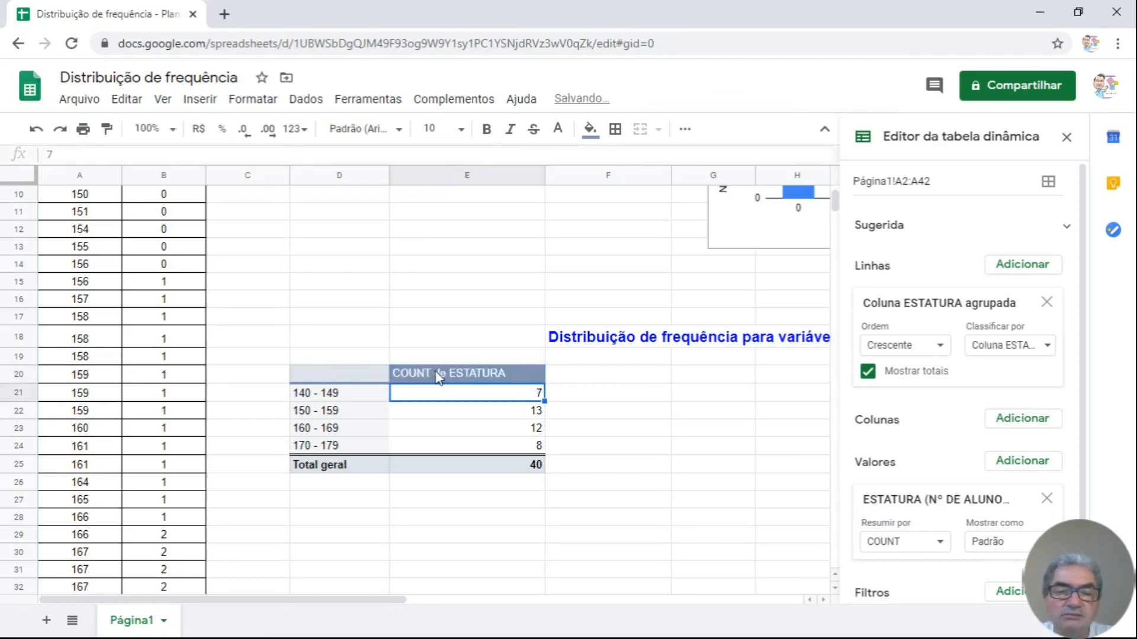
Step: Enter the header "FREQ. RELATIVA (%)" in F20, beside the height pivot table
left_click(643, 374)
type("FREQ")
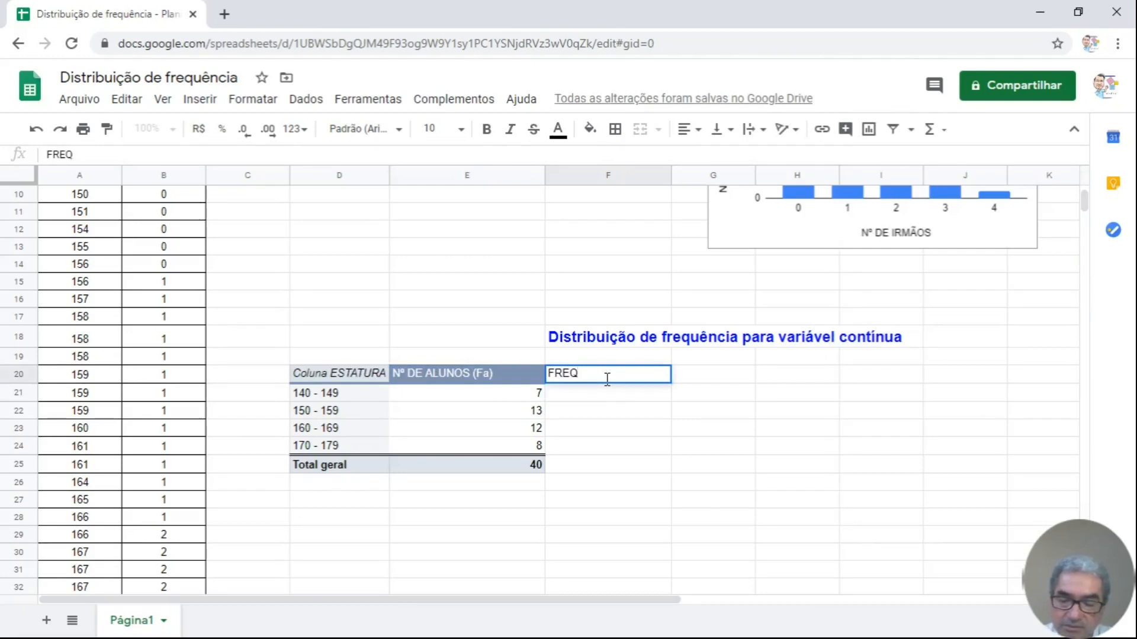
type(". RELATIVA")
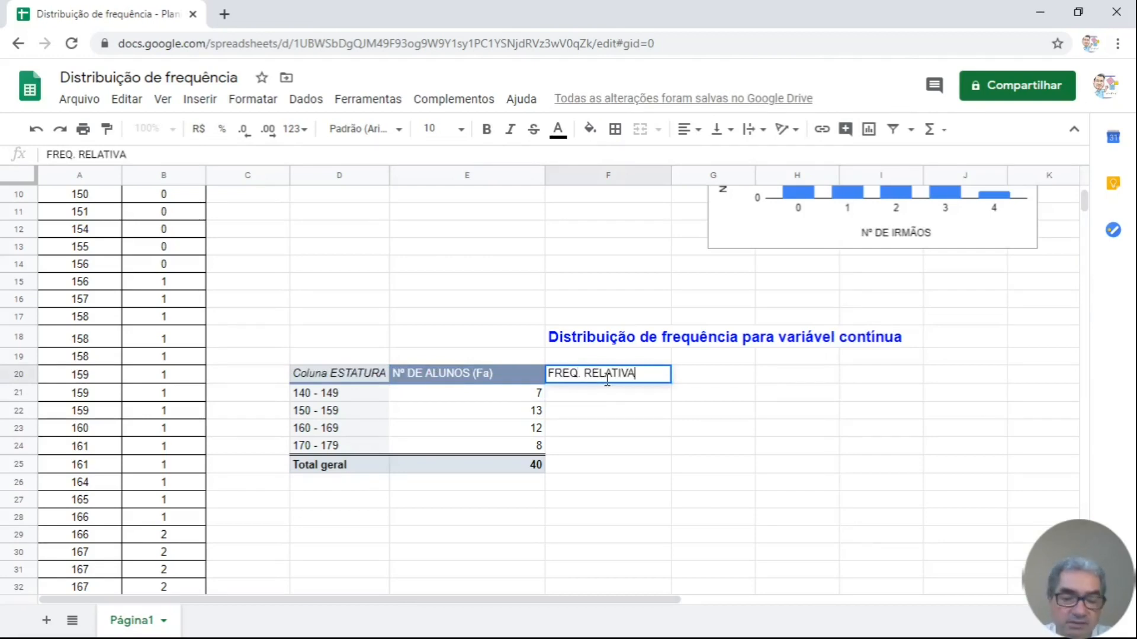
type(" (%)")
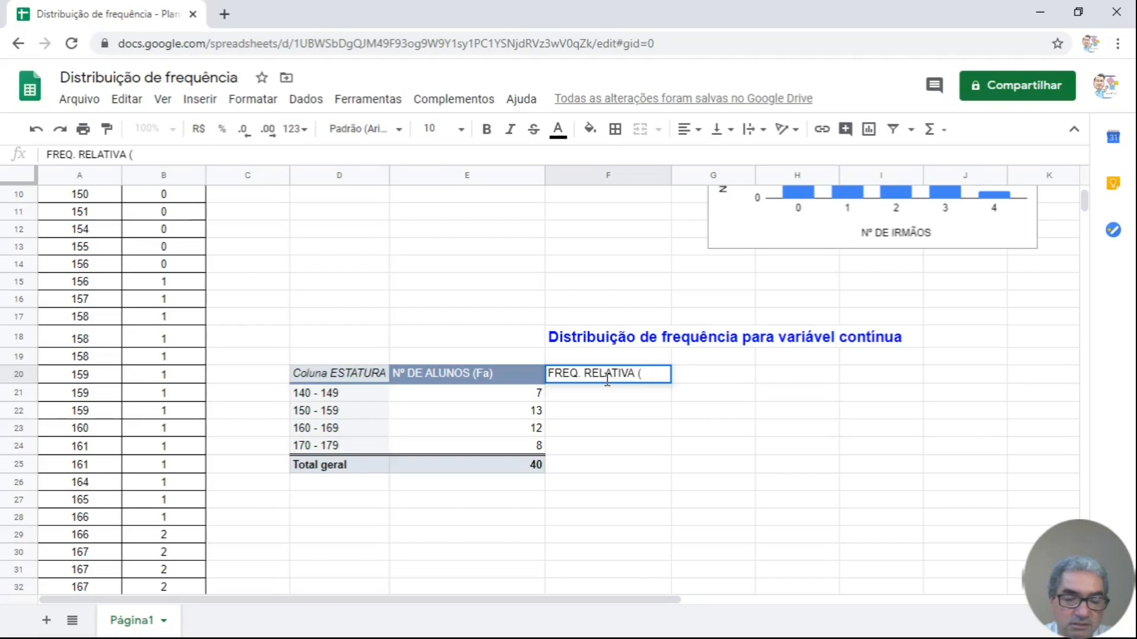
key("Return")
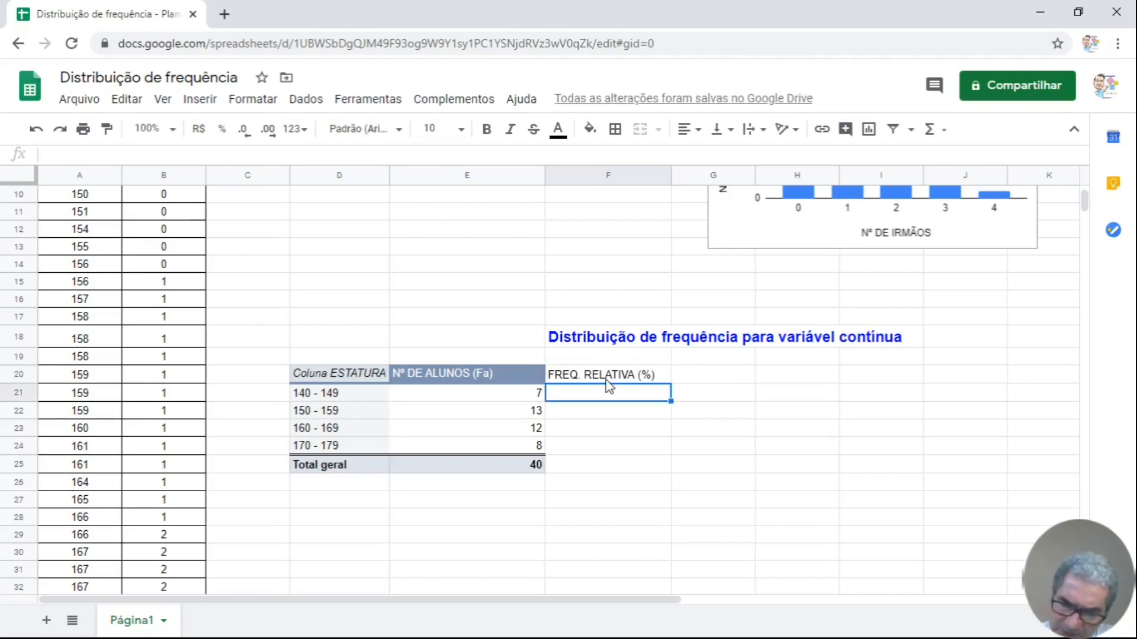
Step: Enter the formula =E21/40 in F21 to calculate the first height interval's relative frequency
type("=")
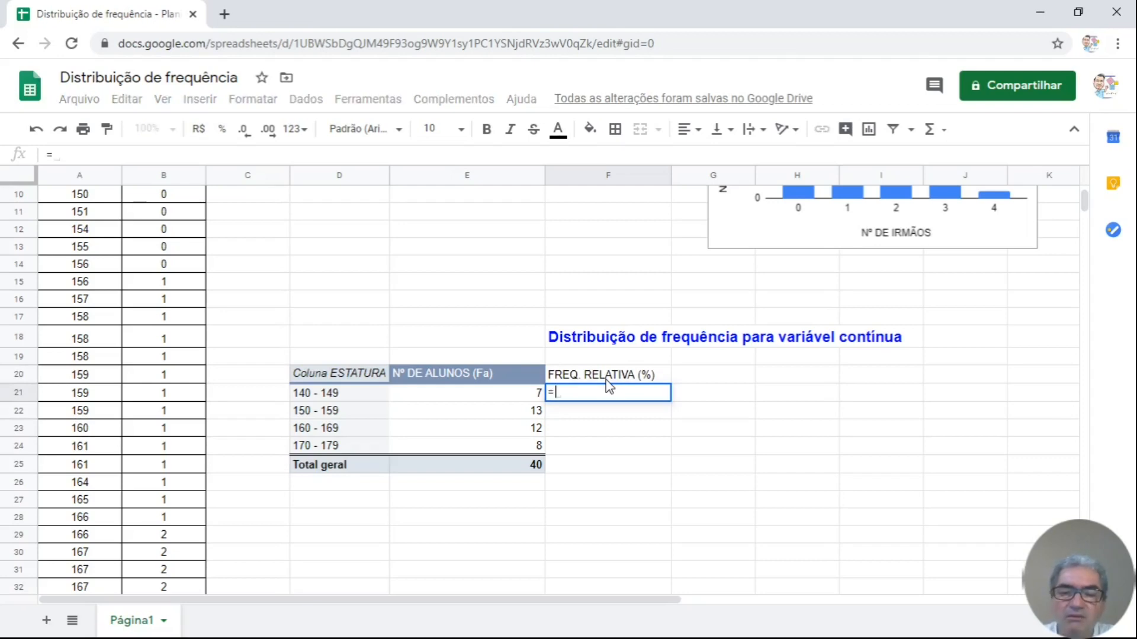
left_click(535, 398)
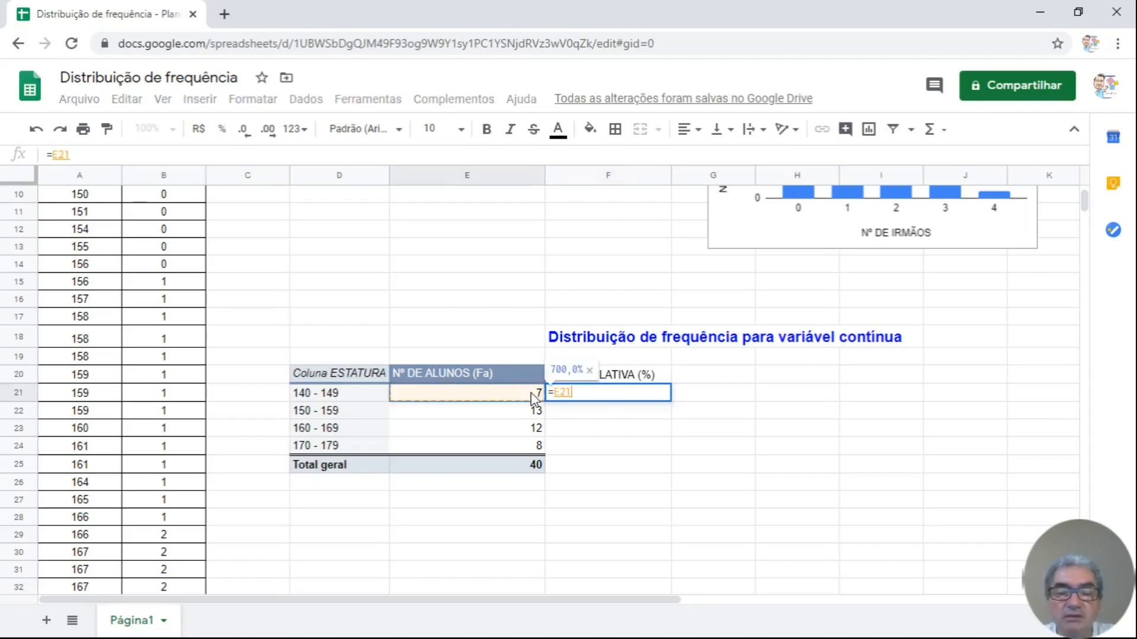
type("/")
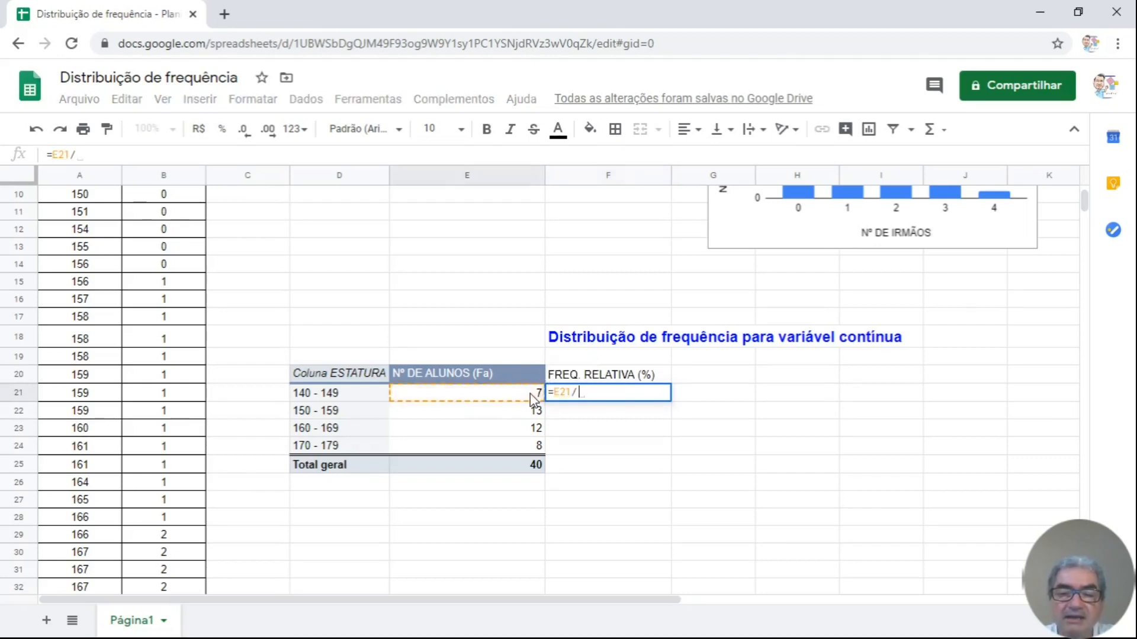
type("40")
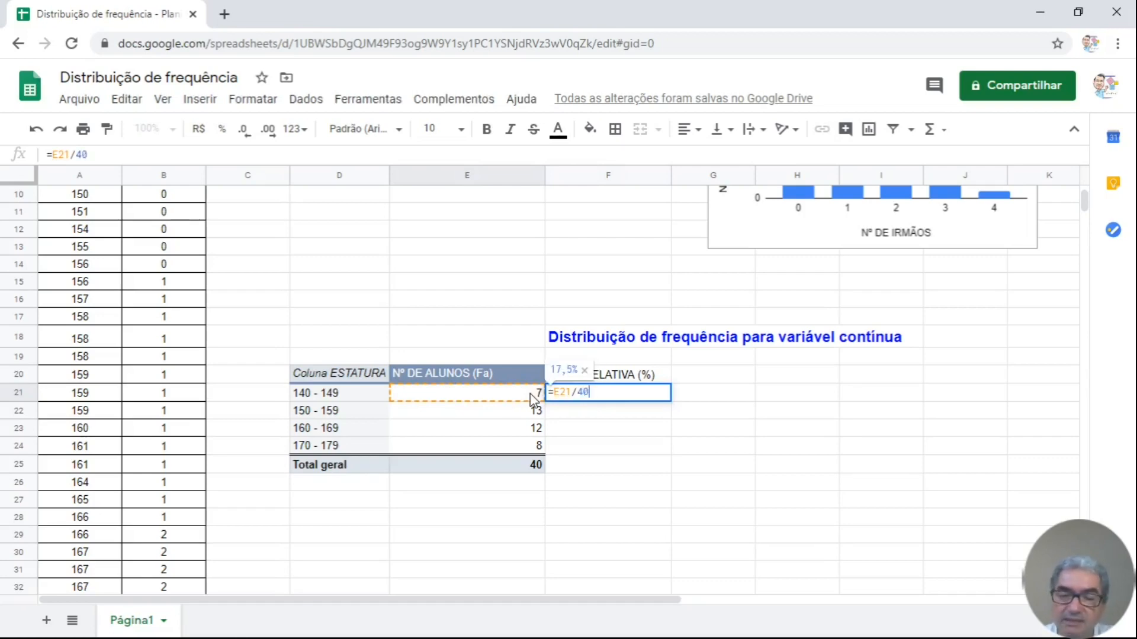
key("Return")
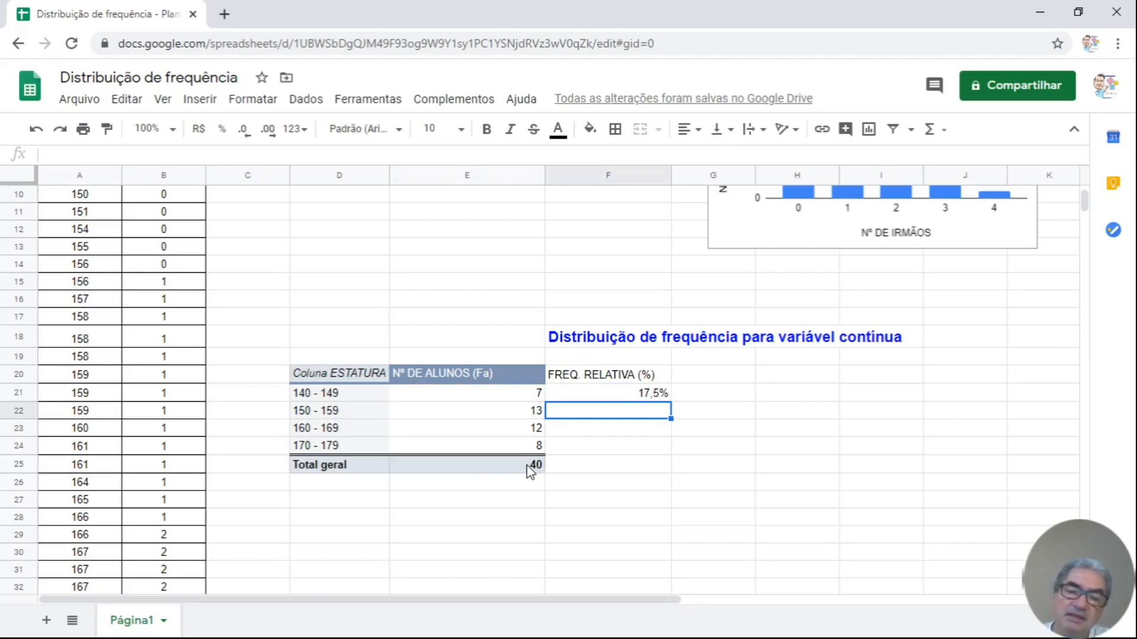
Step: Fill the relative frequency formula from F21 down through the total row in F25
left_click(649, 395)
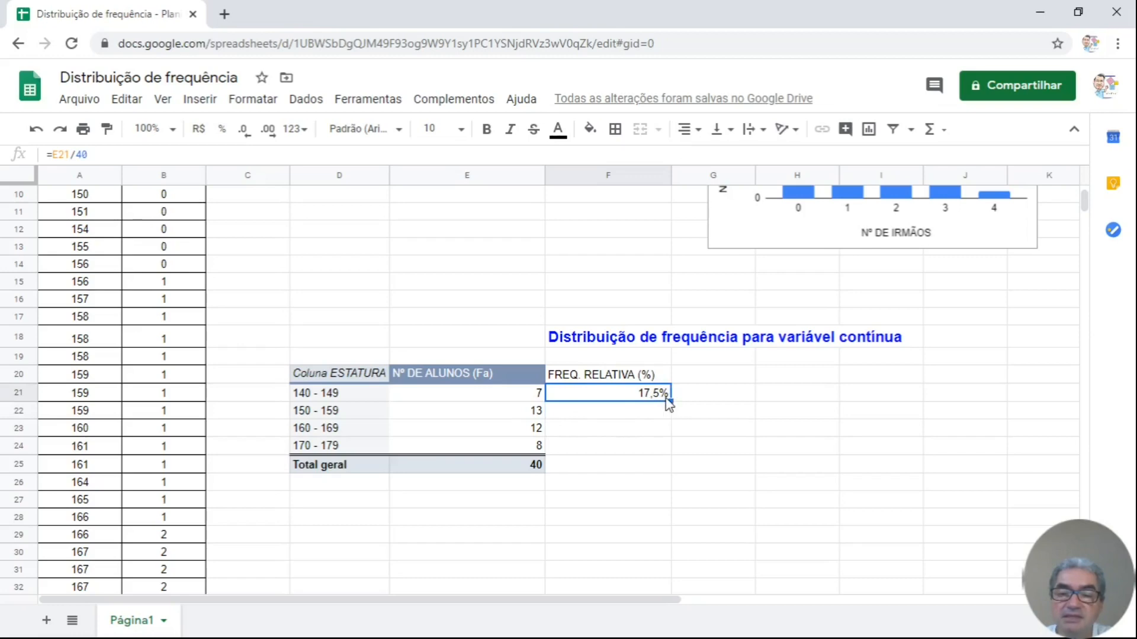
left_click_drag(669, 400, 662, 462)
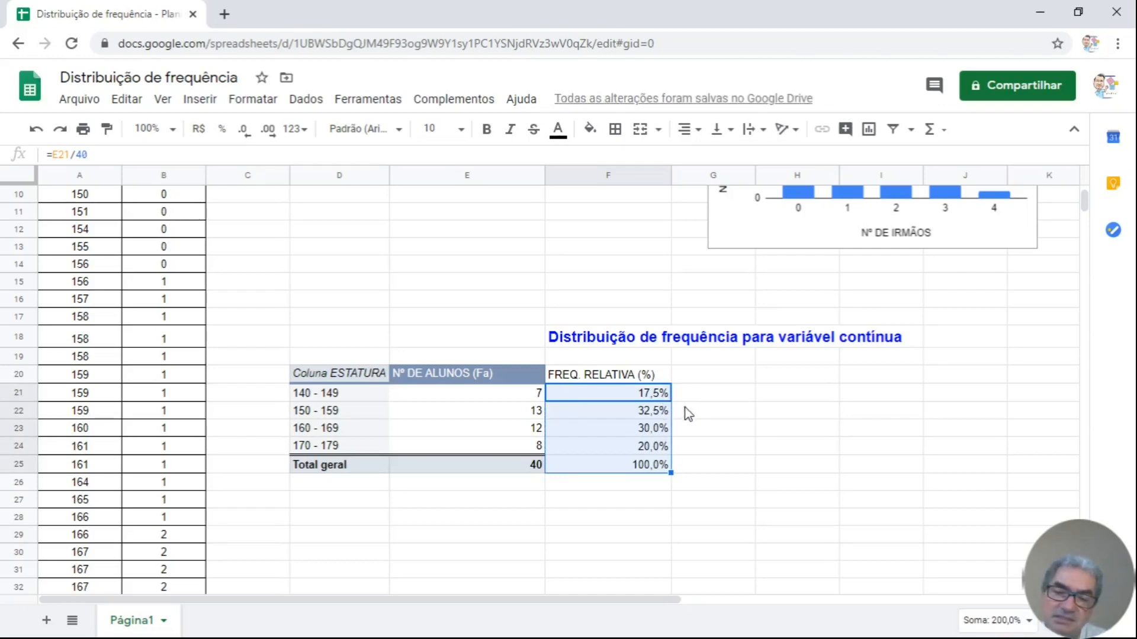
left_click(723, 477)
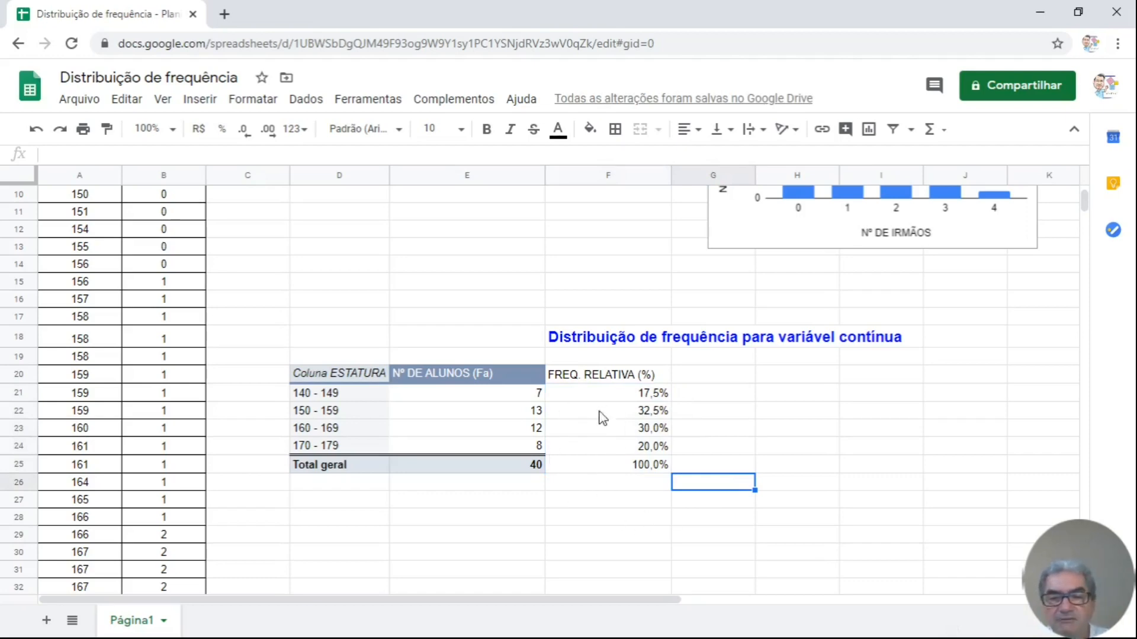
Step: Insert a chart based on the height values in A3:A42
scroll(692, 399, "up", 3)
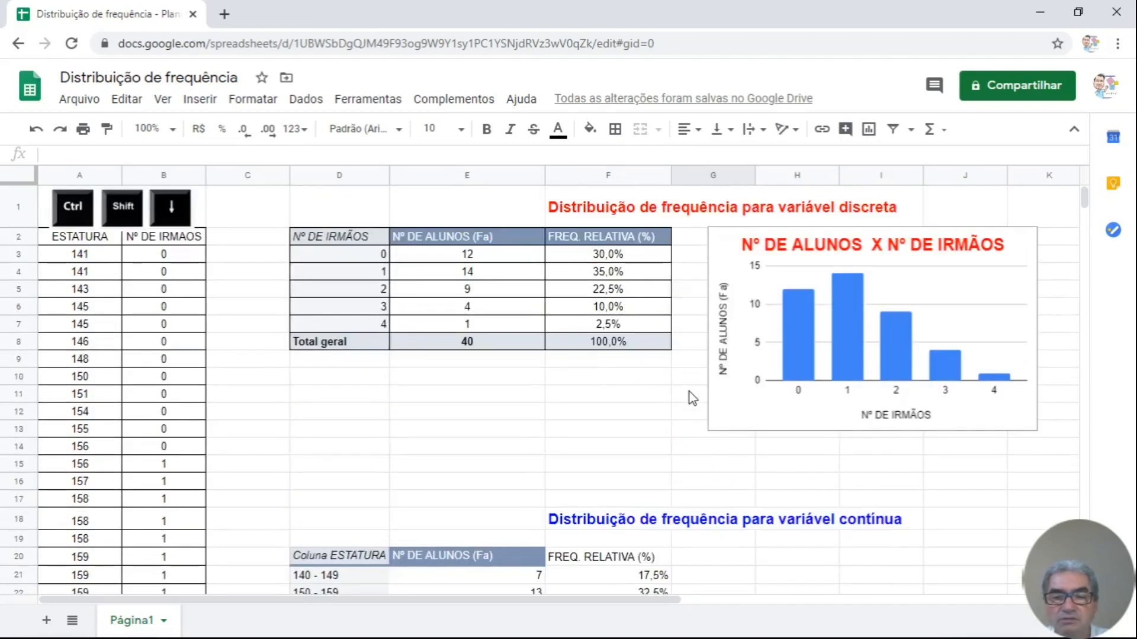
scroll(691, 398, "down", 4)
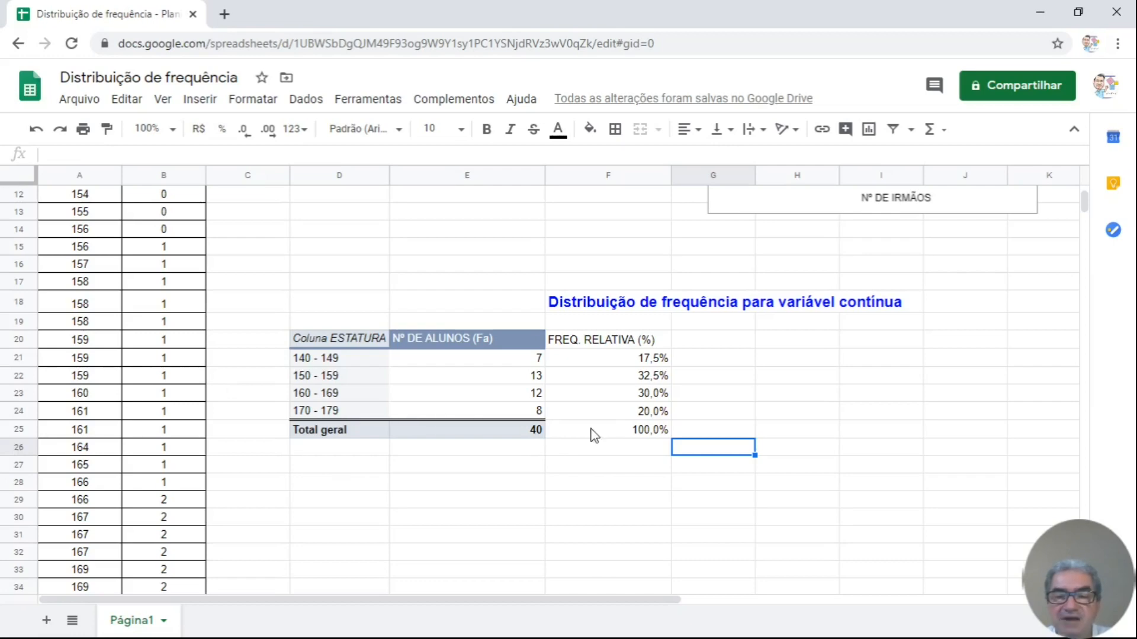
scroll(586, 436, "up", 3)
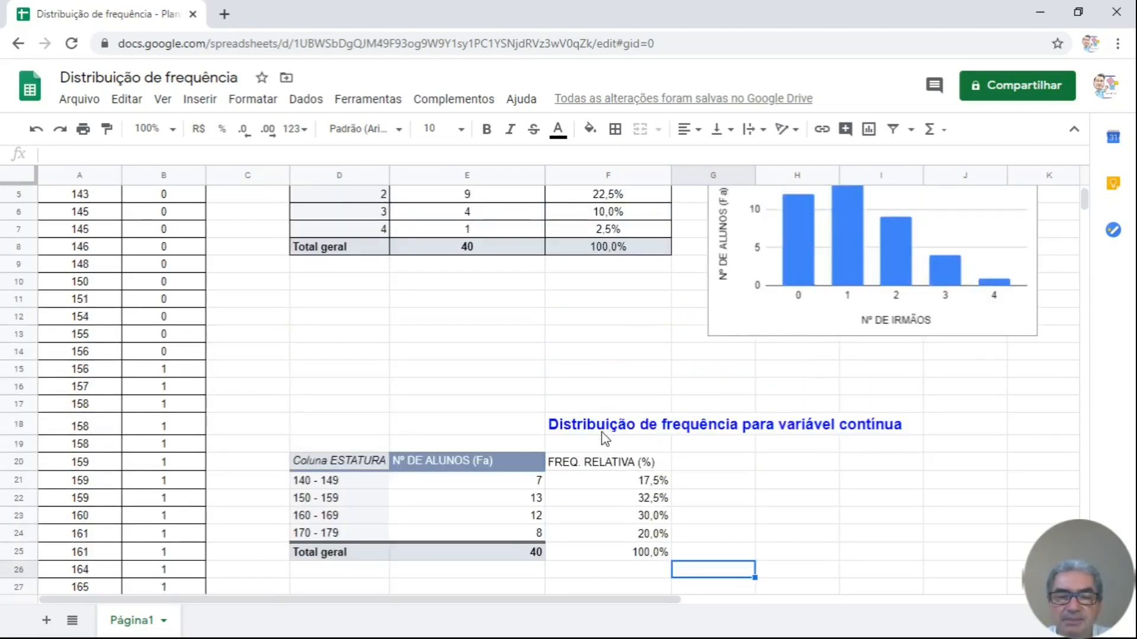
scroll(592, 435, "up", 2)
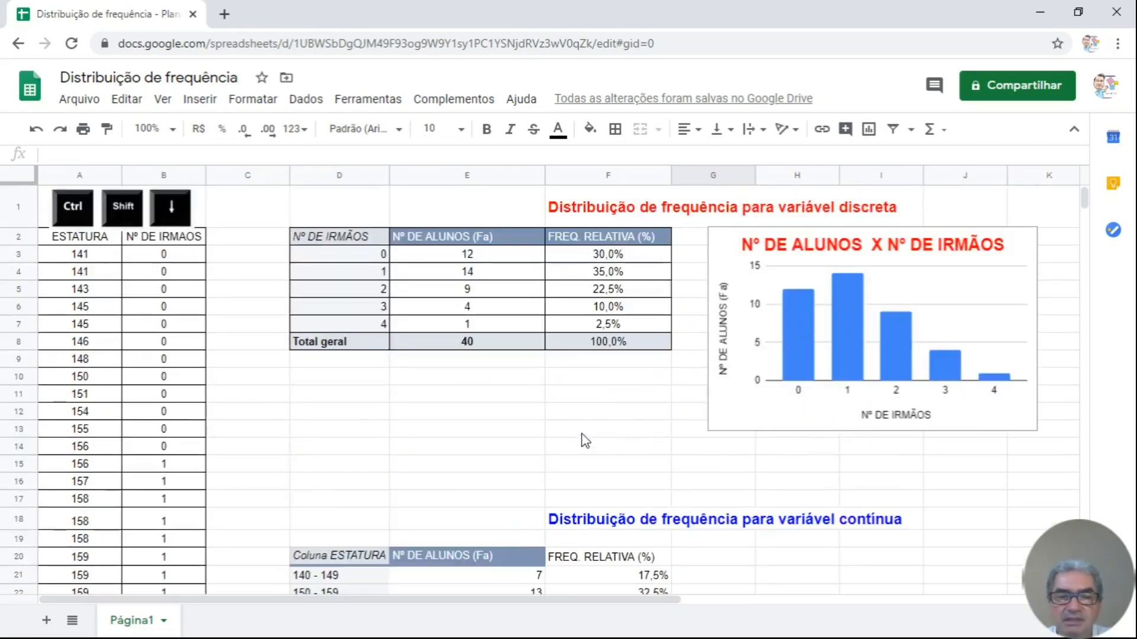
left_click(81, 256)
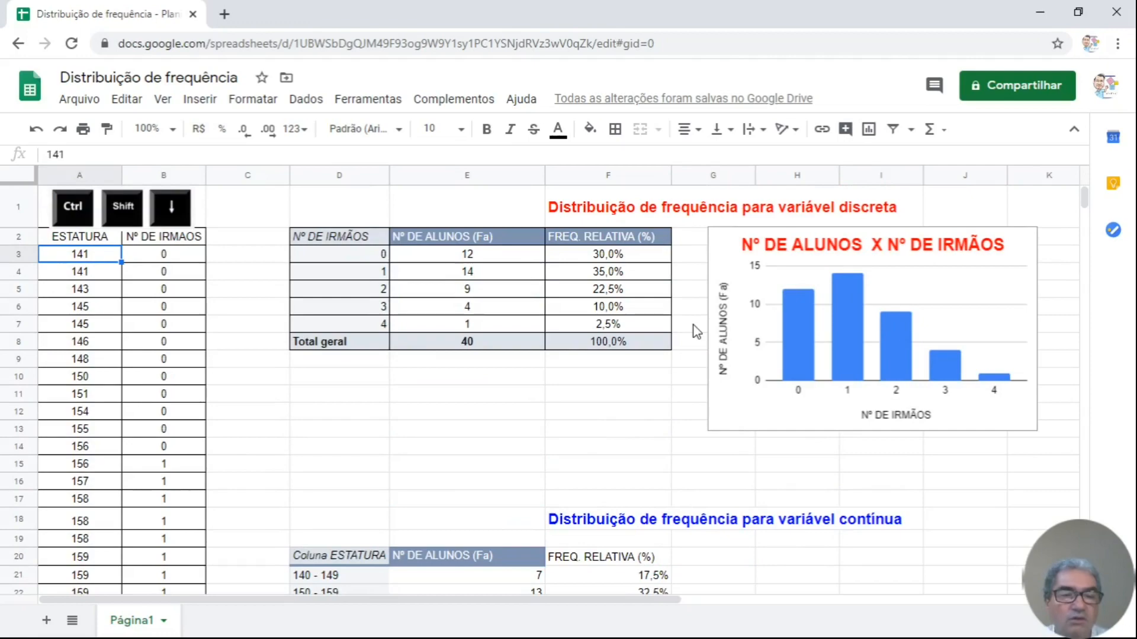
key("ctrl+shift+Down")
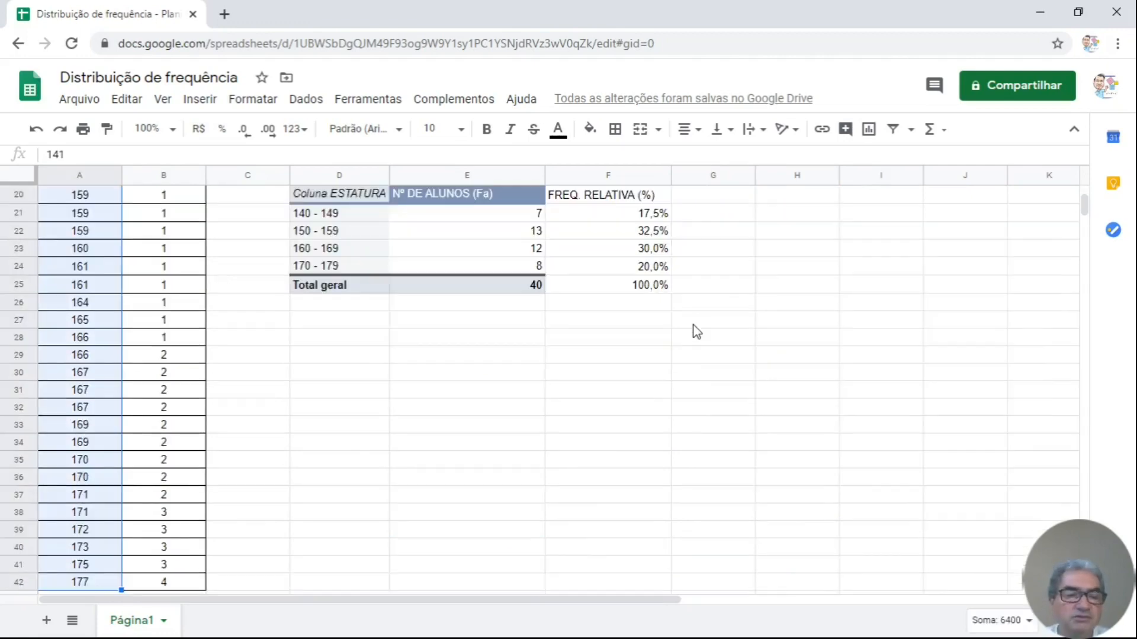
scroll(104, 453, "down", 3)
scroll(104, 453, "up", 10)
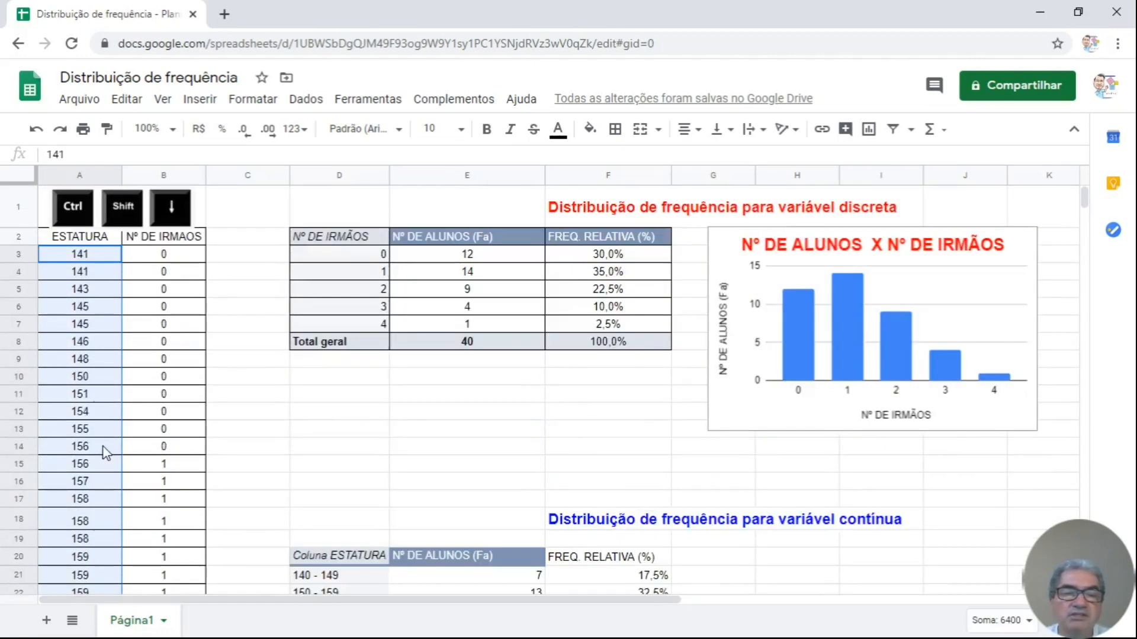
left_click(869, 129)
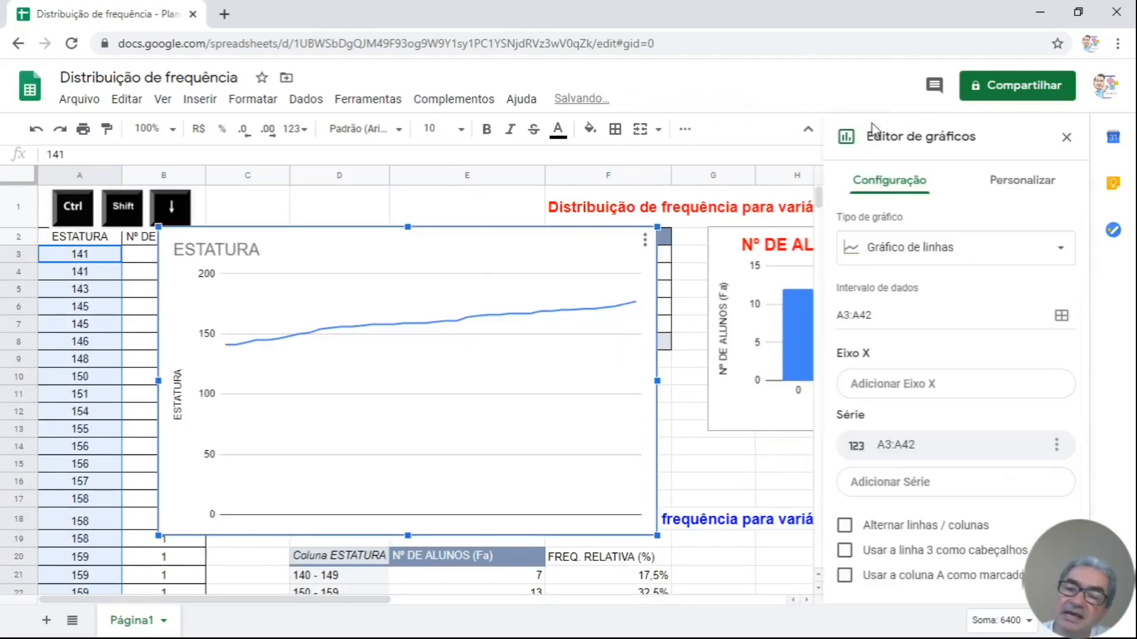
Step: Change the new height chart's type to Histogram and close the chart editor
left_click(1061, 255)
scroll(983, 370, "down", 6)
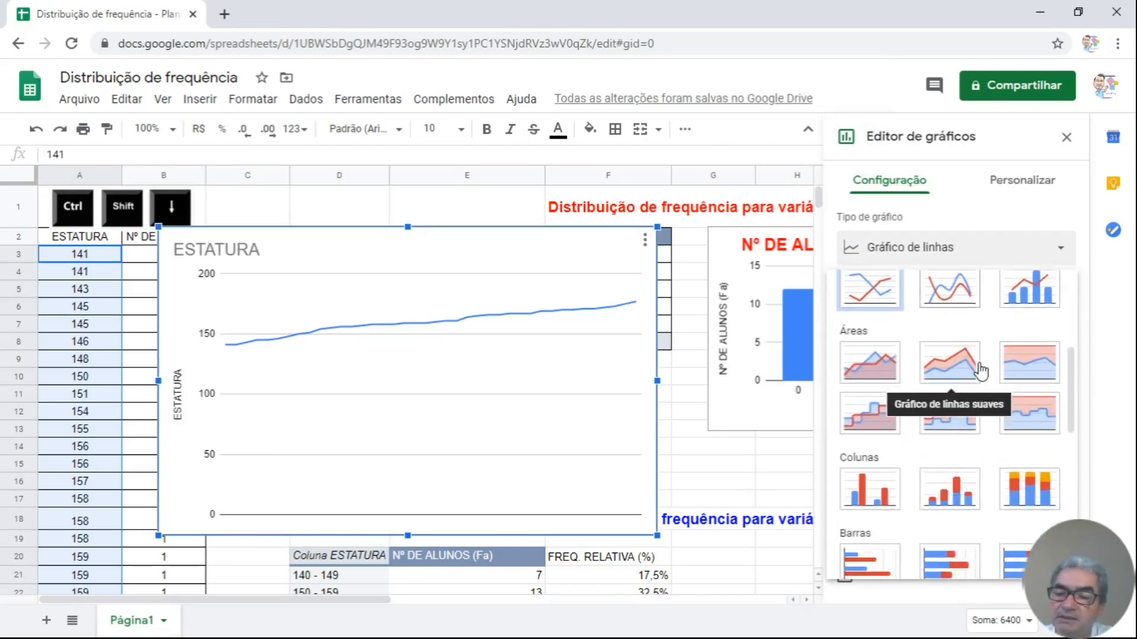
scroll(982, 373, "down", 5)
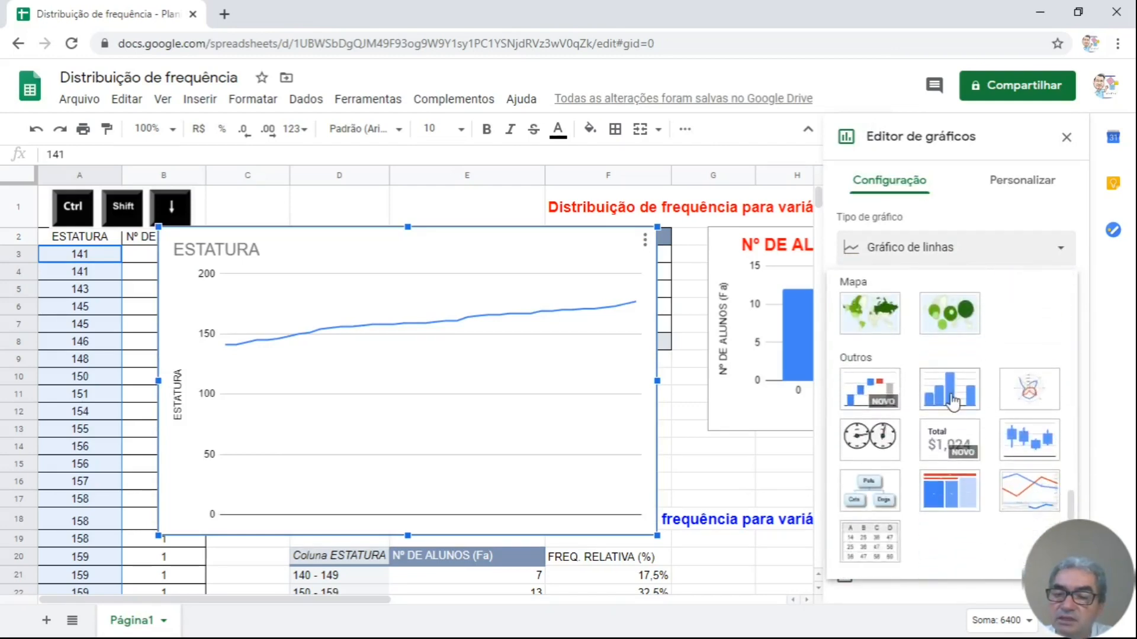
left_click(950, 400)
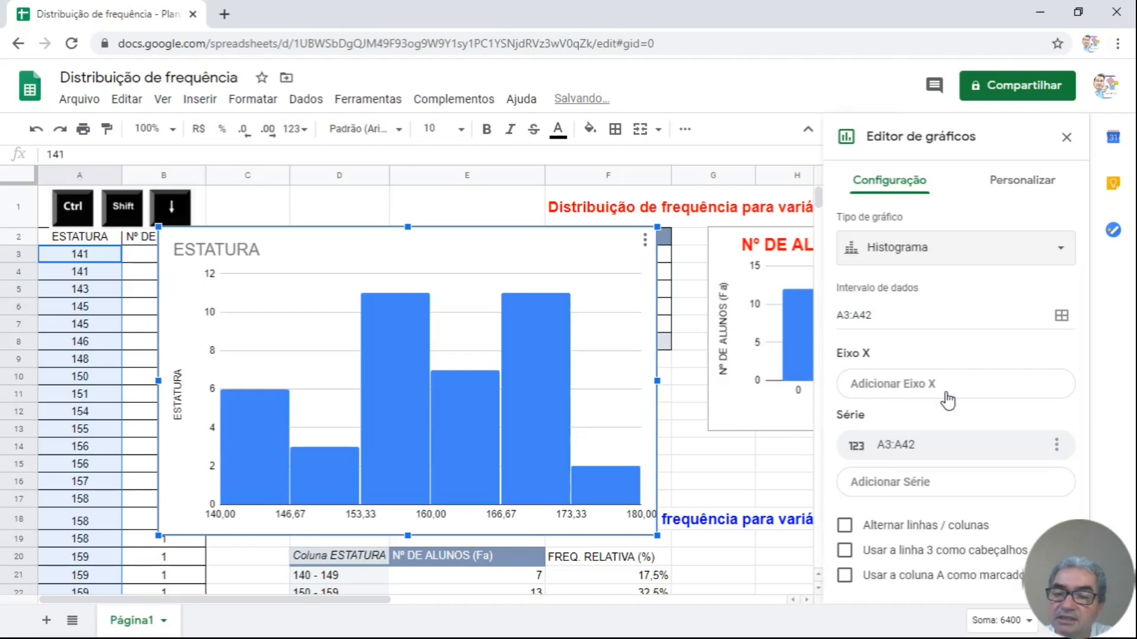
left_click(1066, 137)
Step: Shrink the ESTATURA histogram and place it beside the relative frequency column, under the continuous variable heading, starting in column G
scroll(488, 314, "down", 2)
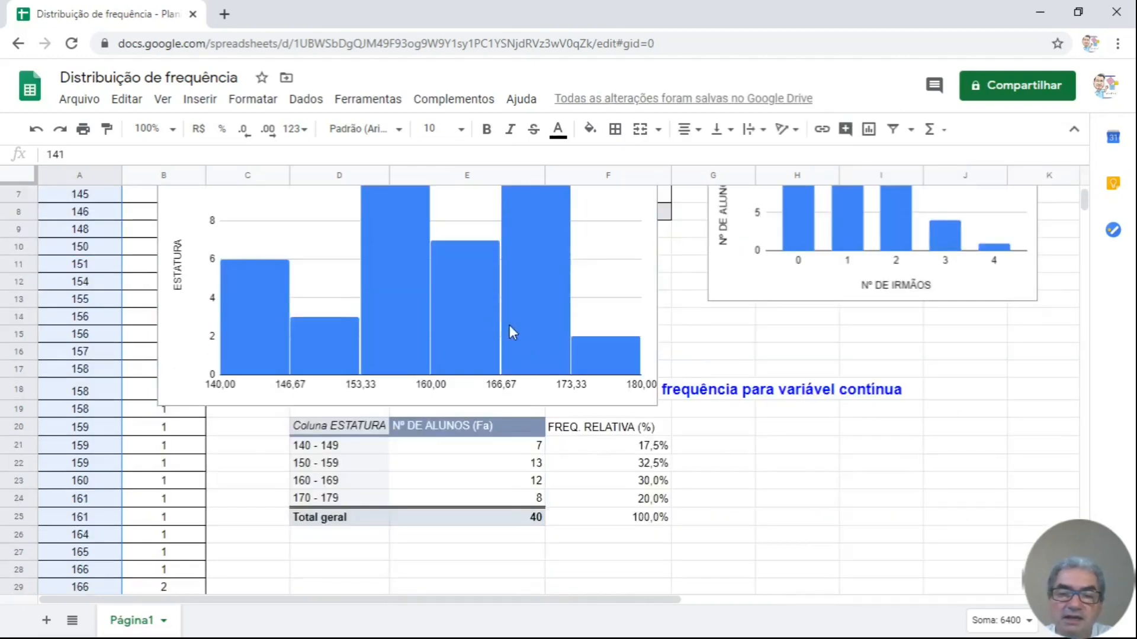
mouse_move(454, 320)
left_click_drag(480, 333, 695, 514)
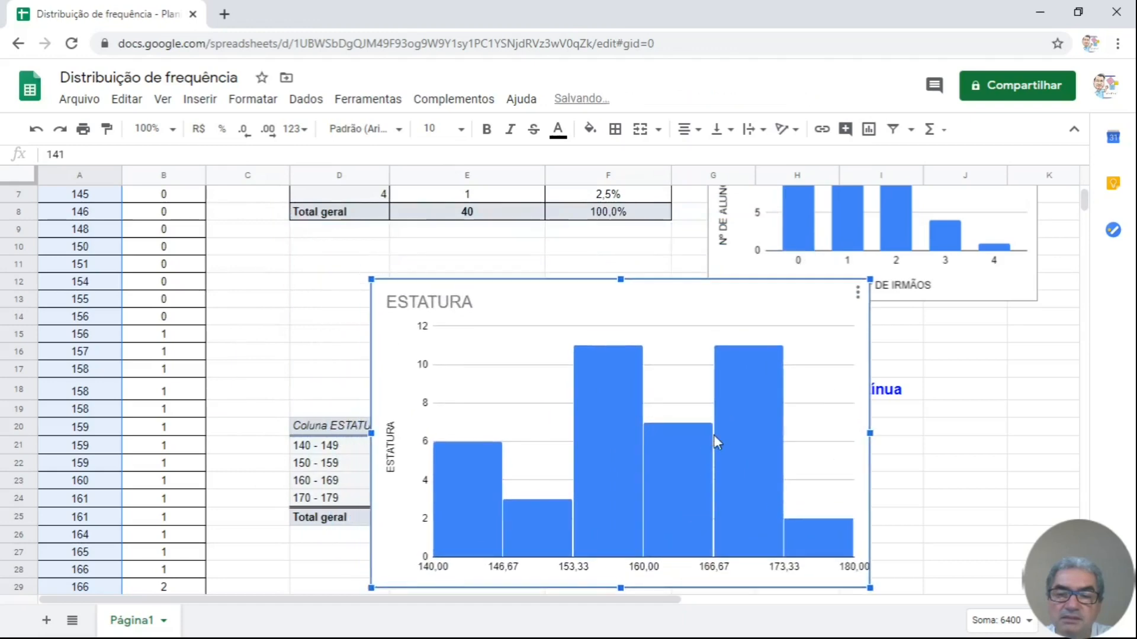
scroll(712, 442, "down", 3)
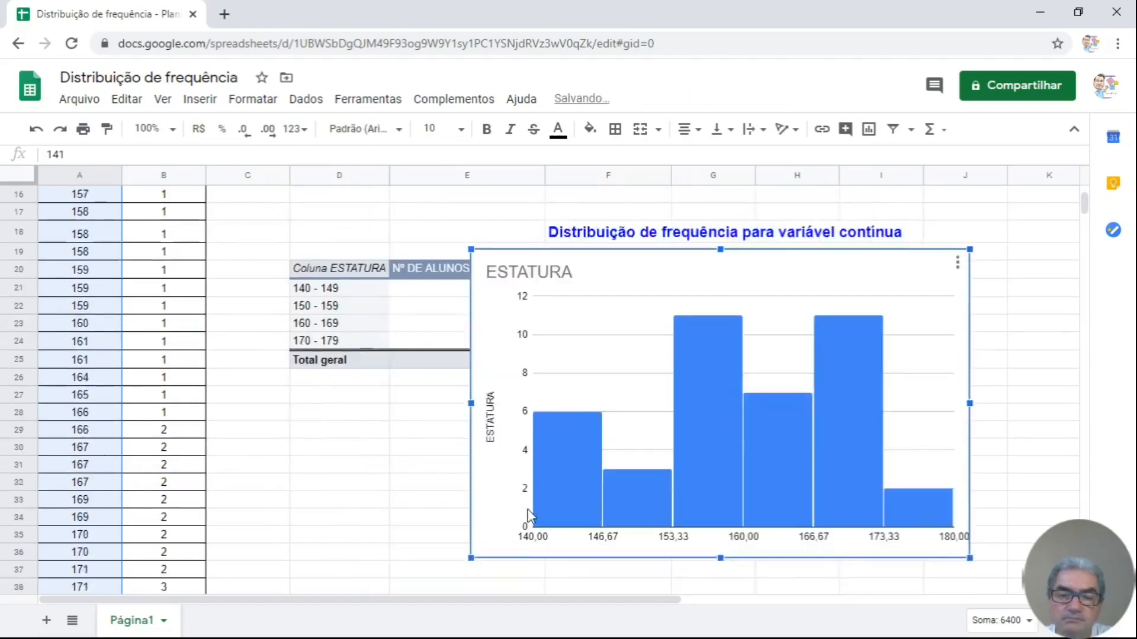
scroll(529, 516, "down", 1)
left_click_drag(472, 498, 610, 419)
left_click_drag(733, 347, 815, 356)
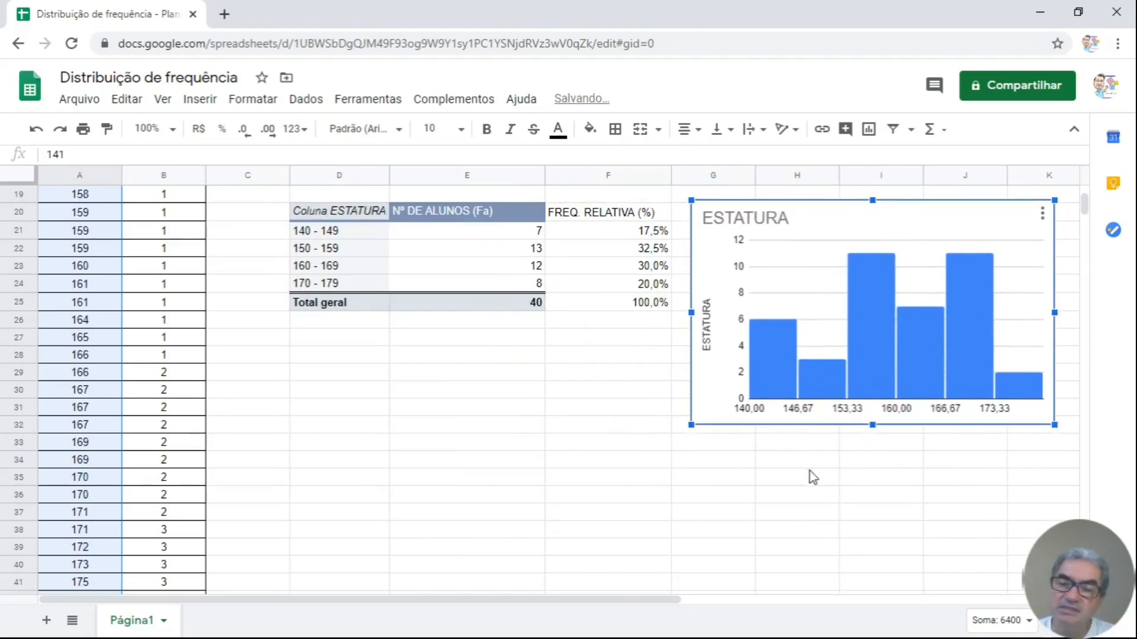
mouse_move(796, 367)
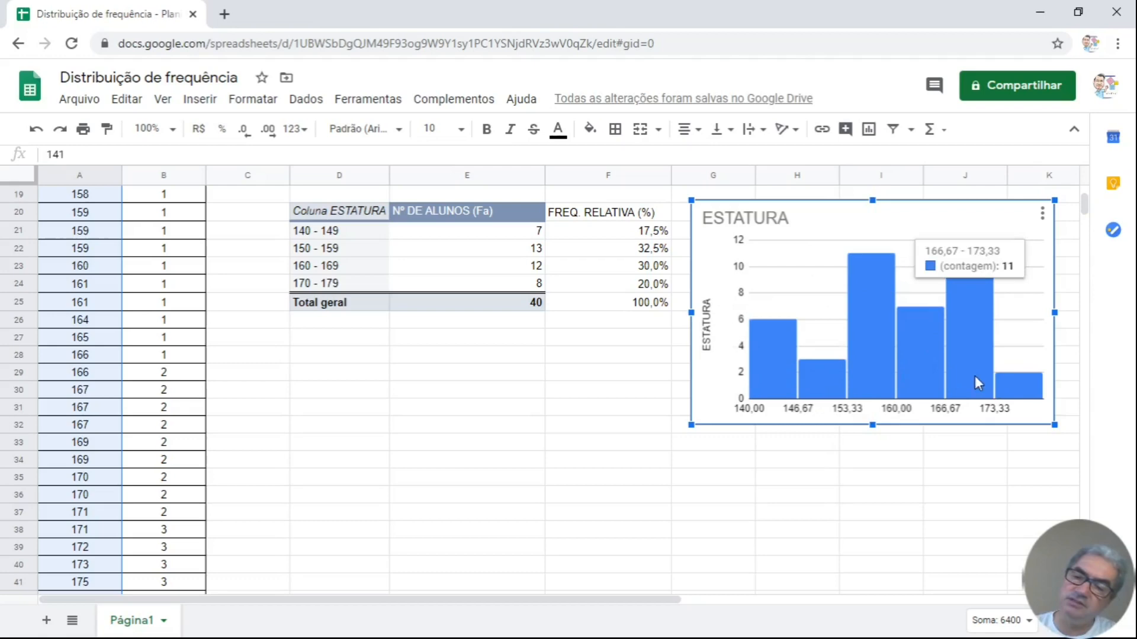
mouse_move(1005, 385)
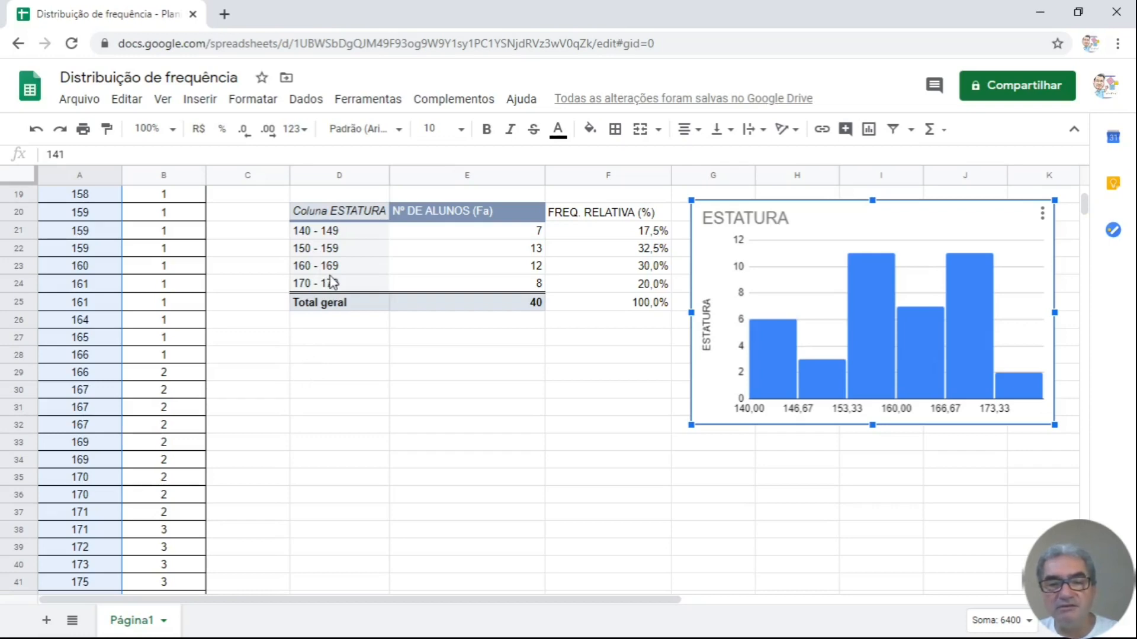
scroll(346, 293, "up", 1)
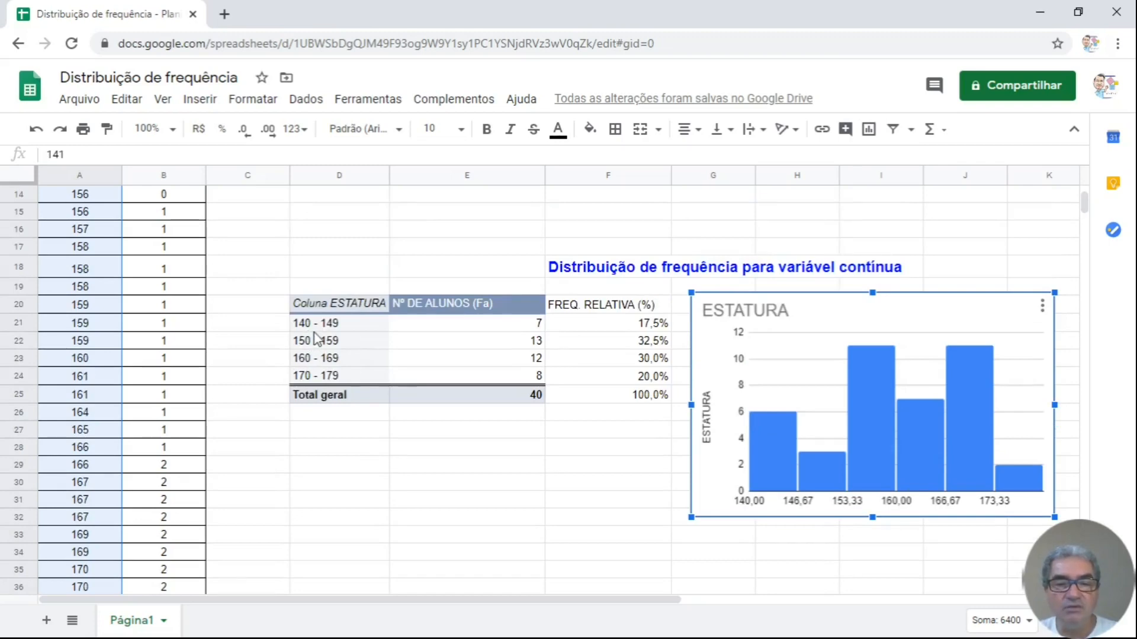
Step: Edit the grouping rule of the ESTATURA pivot table so the interval size is 7
right_click(315, 331)
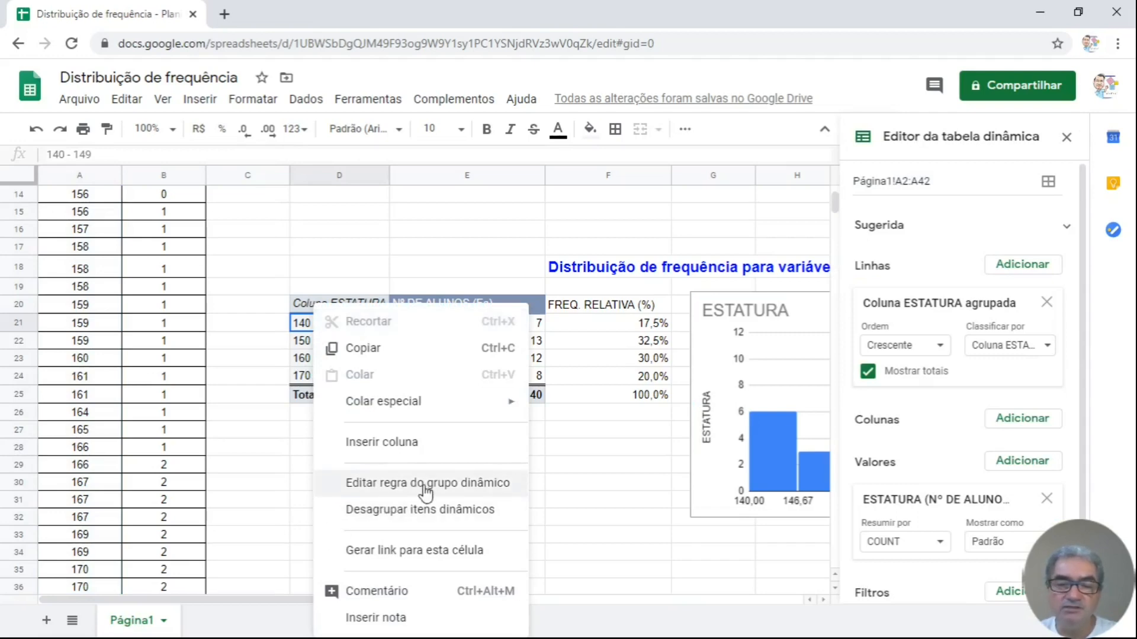
left_click(657, 515)
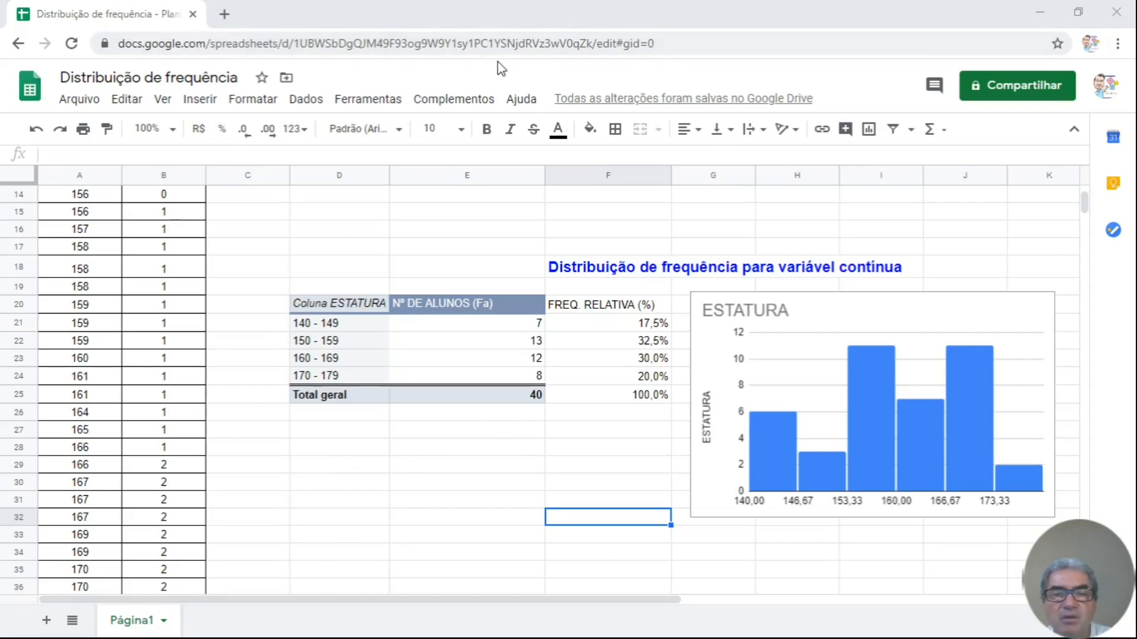
right_click(341, 334)
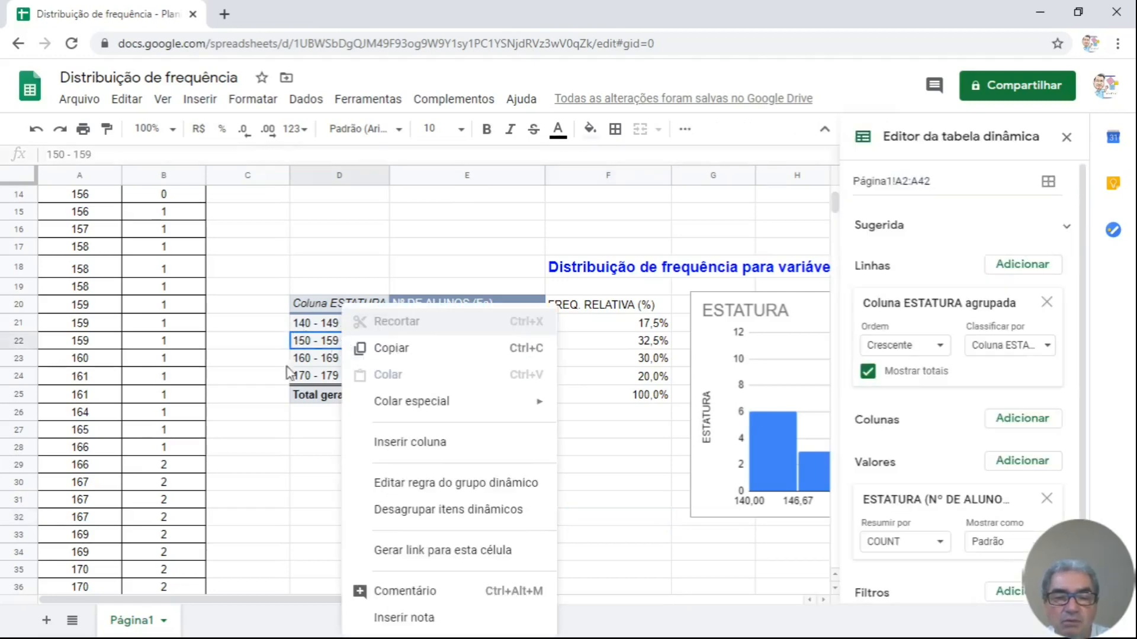
left_click(435, 488)
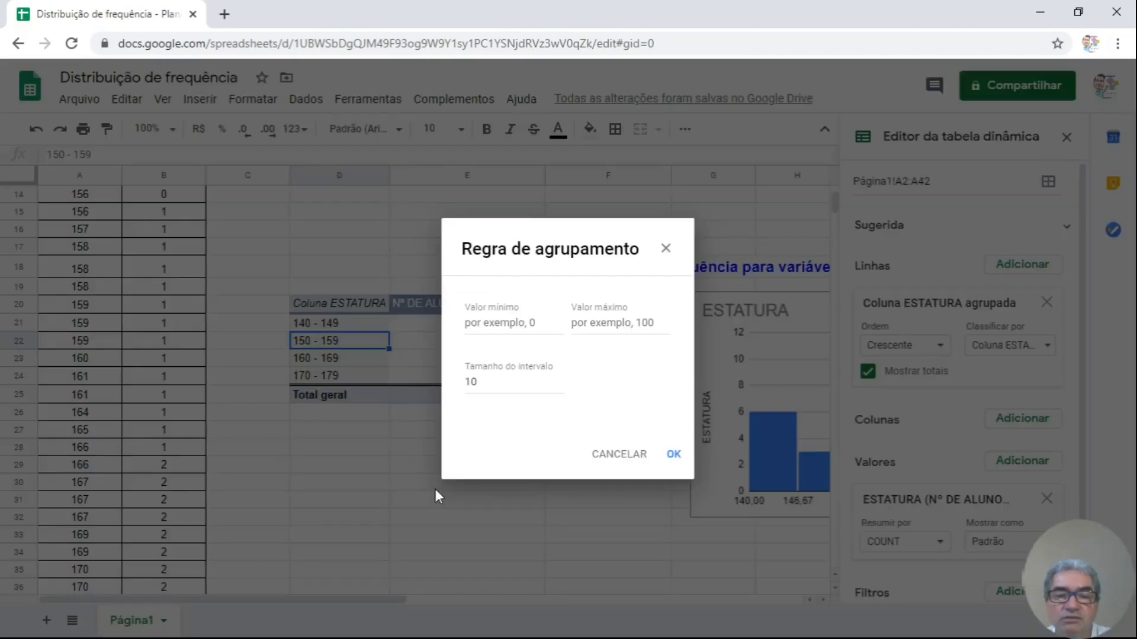
left_click(500, 385)
left_click_drag(500, 386, 462, 386)
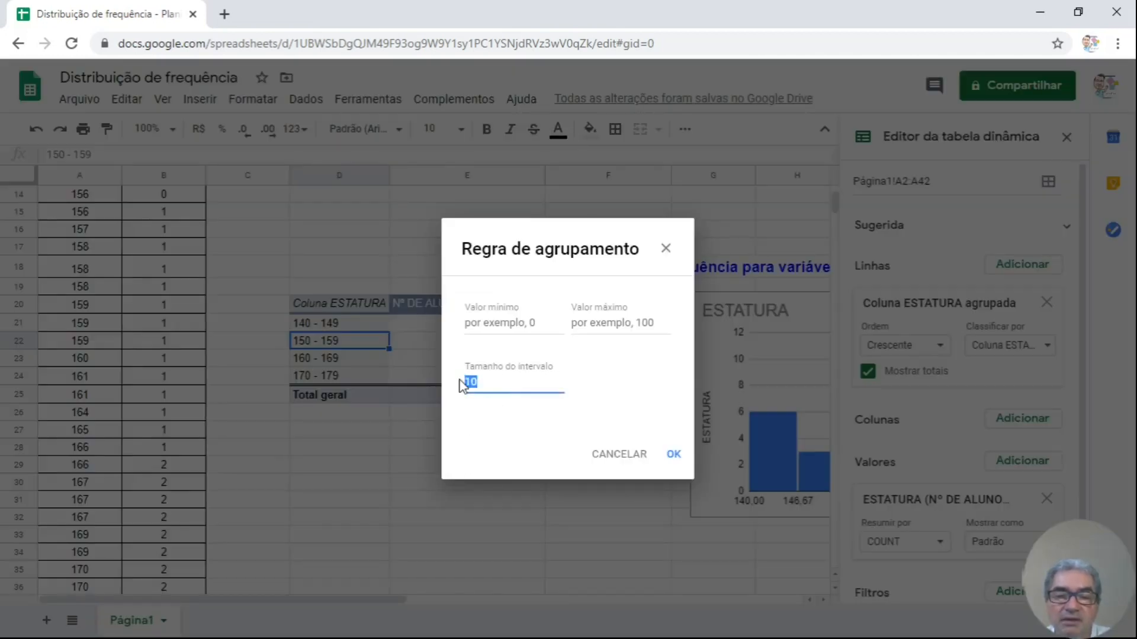
type("7")
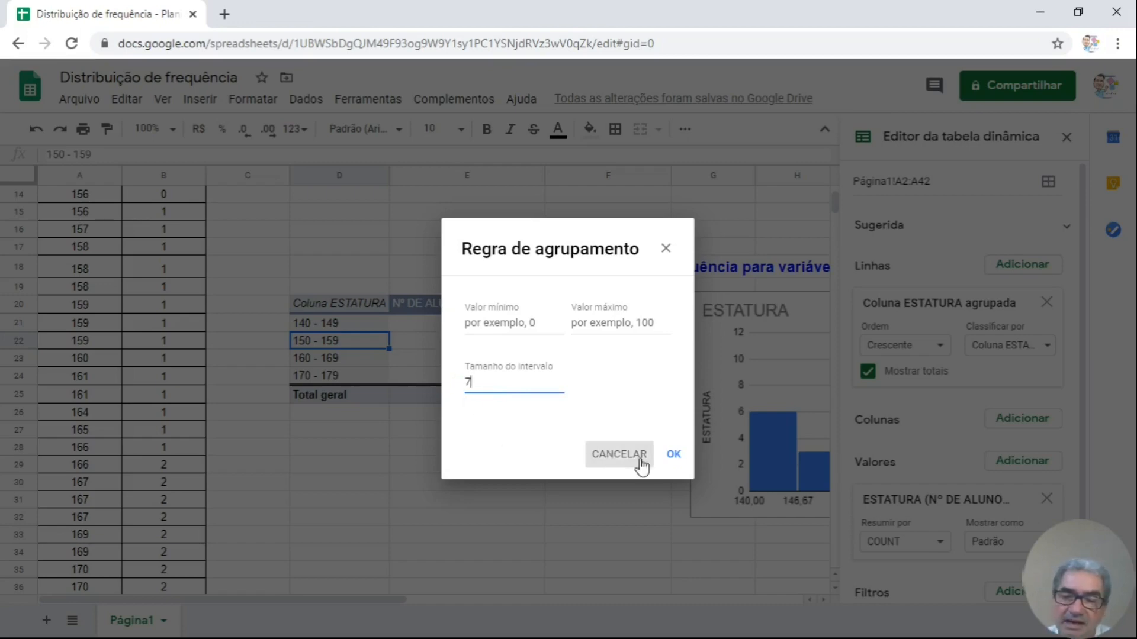
left_click(674, 456)
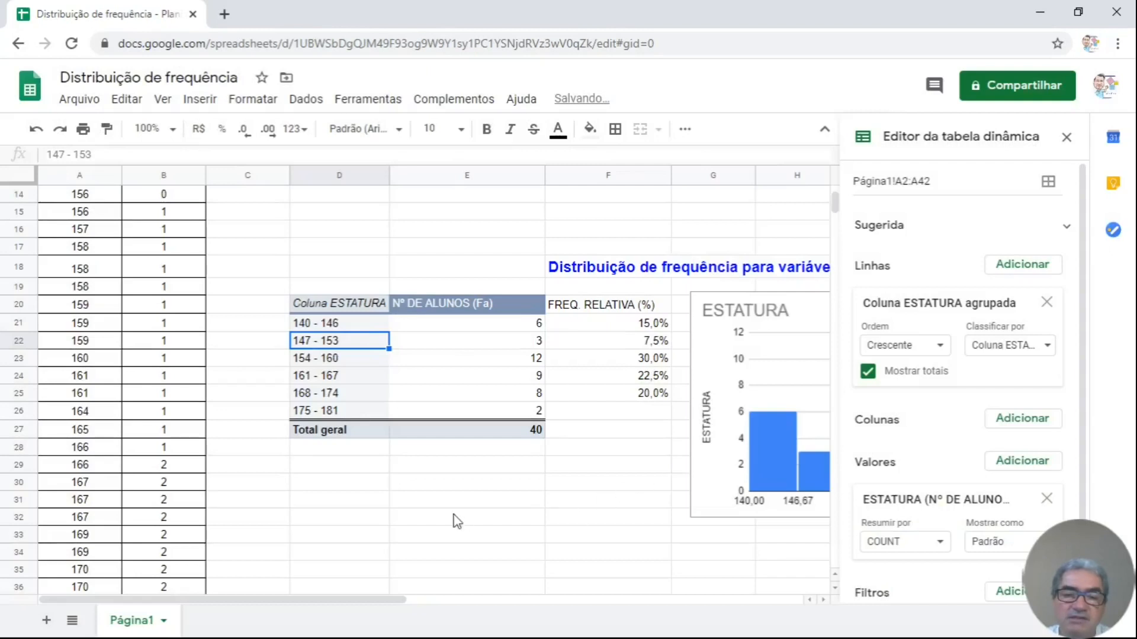
left_click(446, 504)
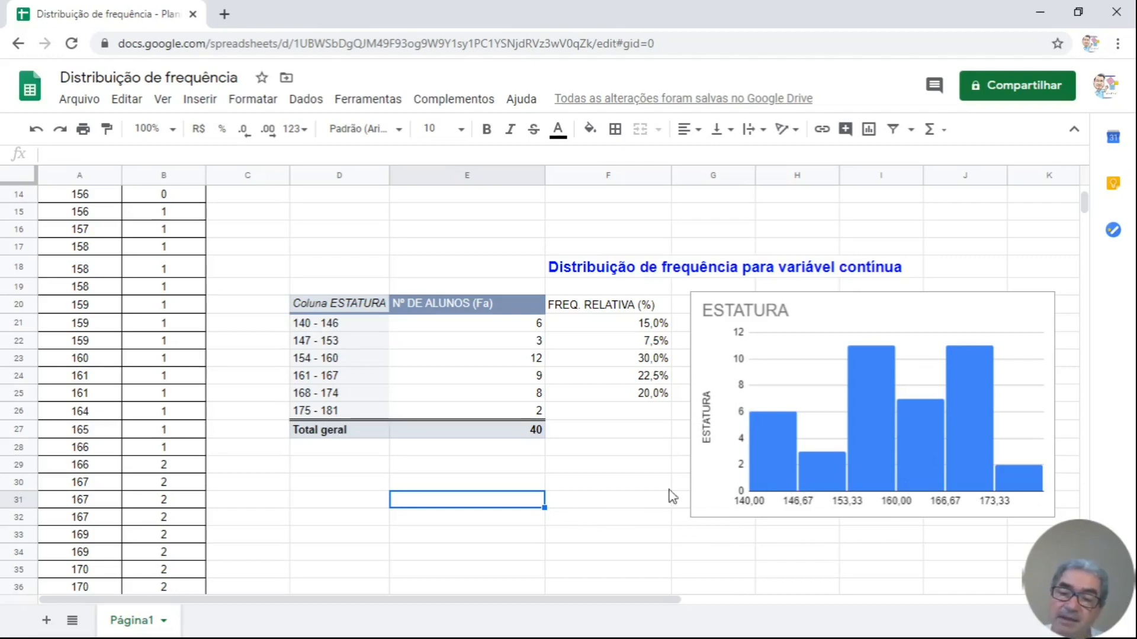
Step: Examine the range and count of each bar in the ESTATURA histogram against the regrouped height table
left_click(878, 468)
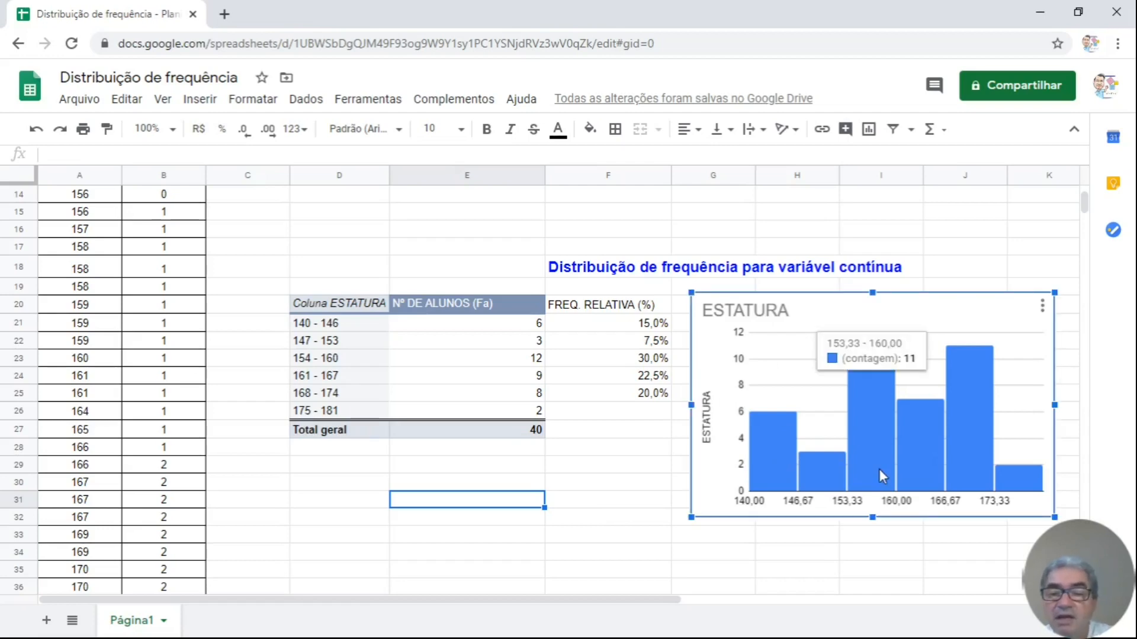
mouse_move(784, 447)
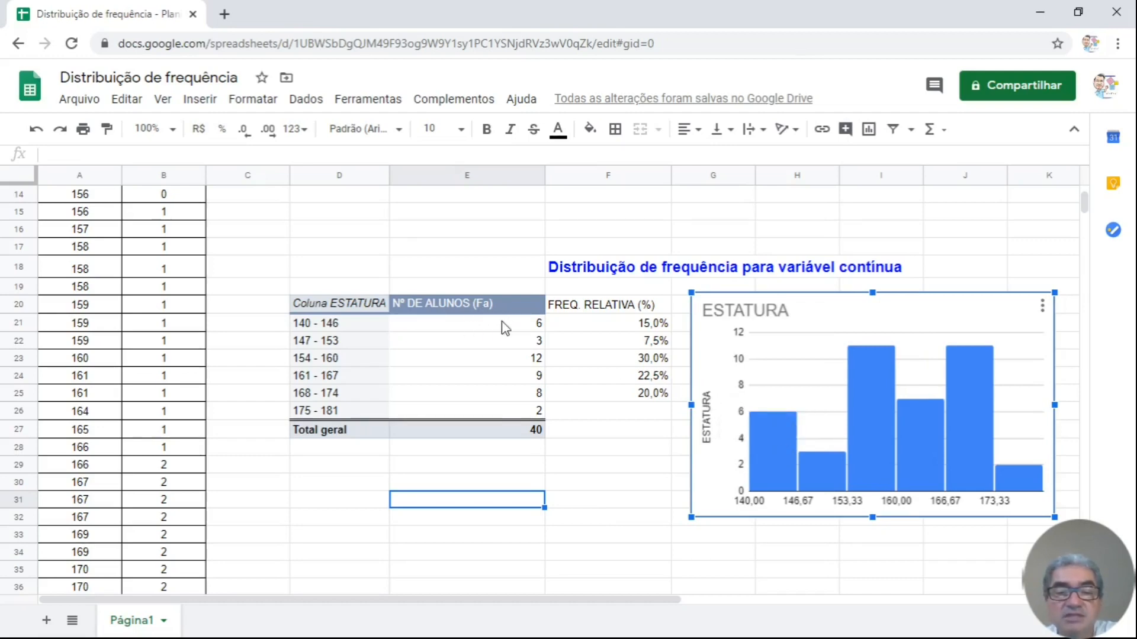
mouse_move(764, 469)
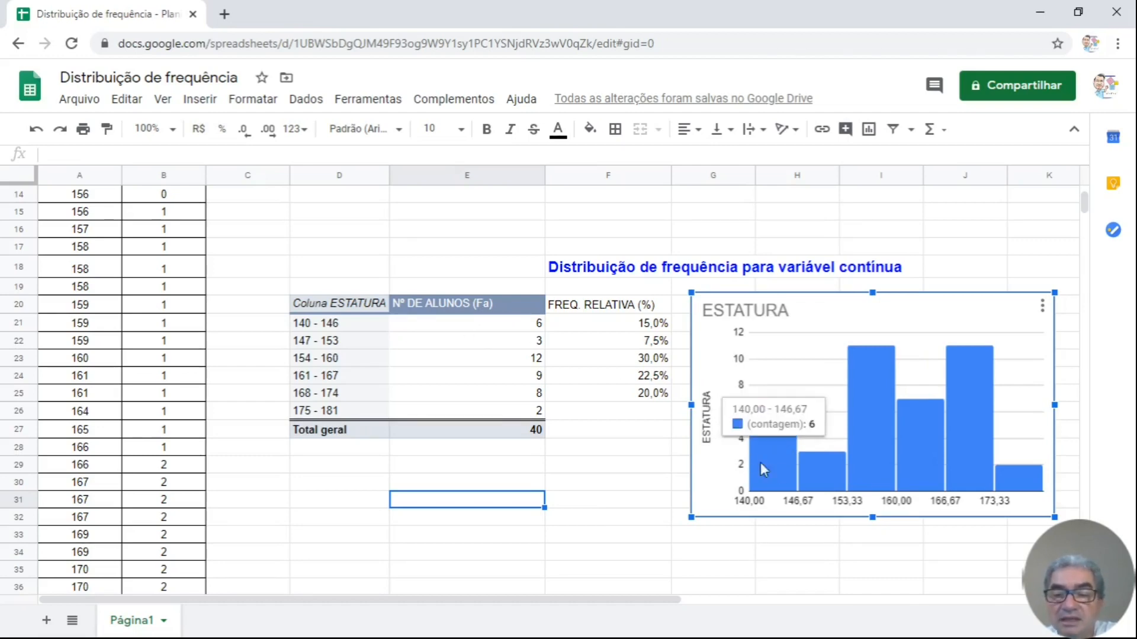
mouse_move(815, 472)
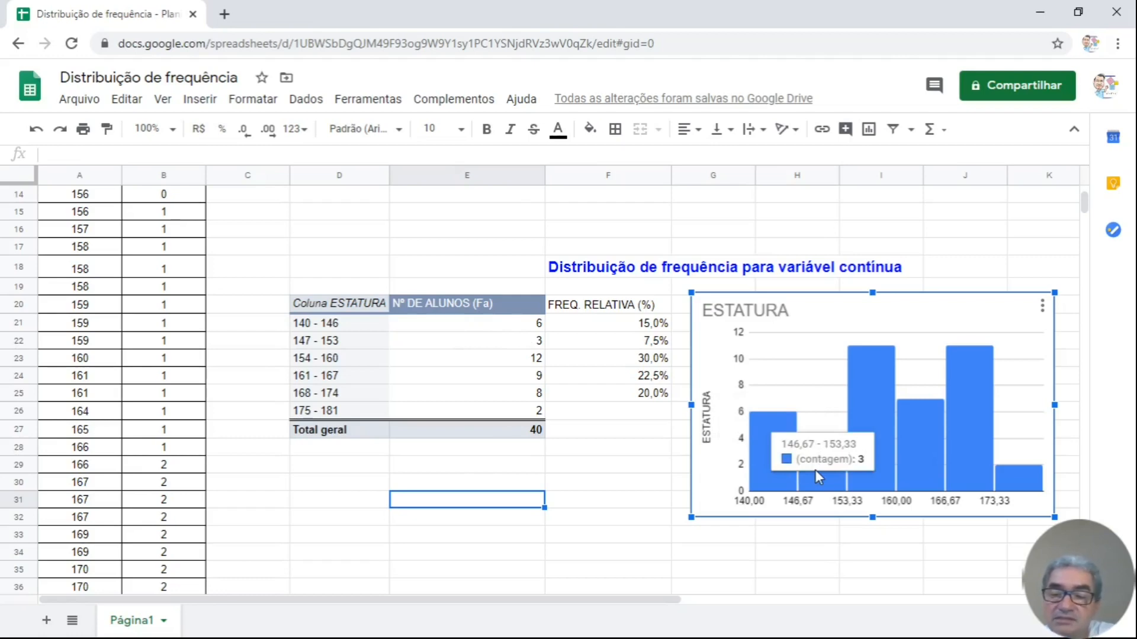
mouse_move(895, 472)
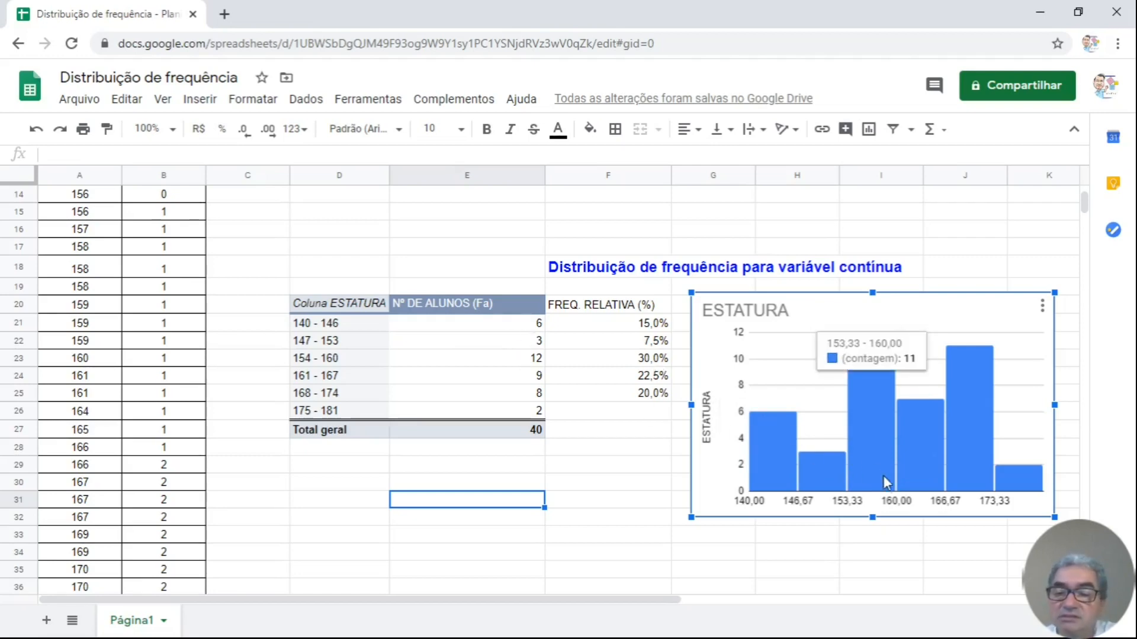
mouse_move(928, 483)
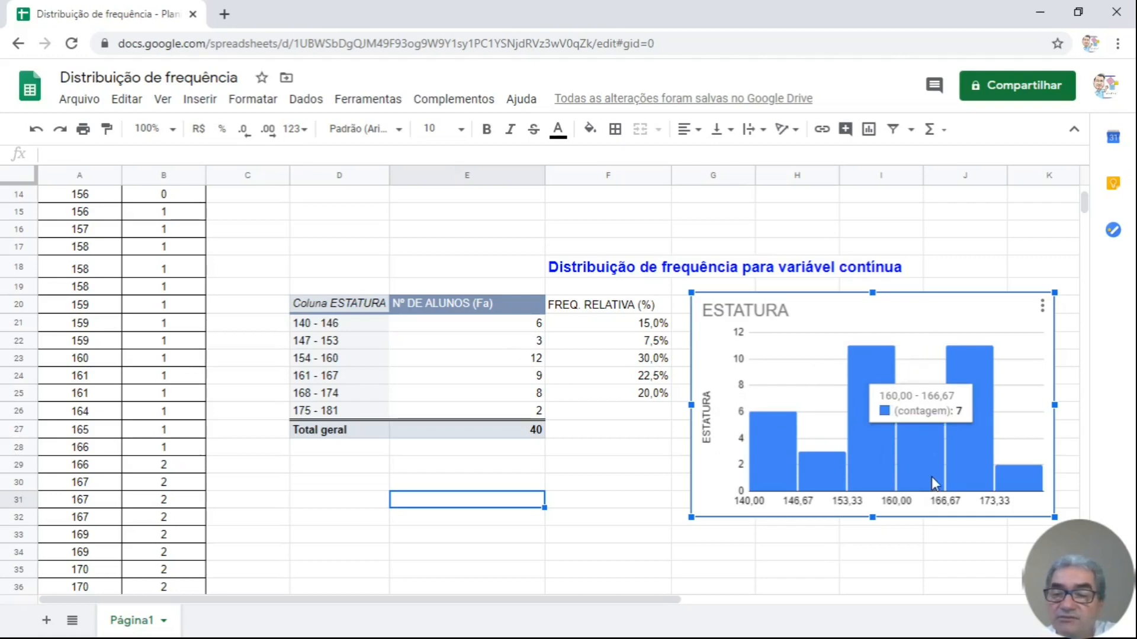
mouse_move(967, 481)
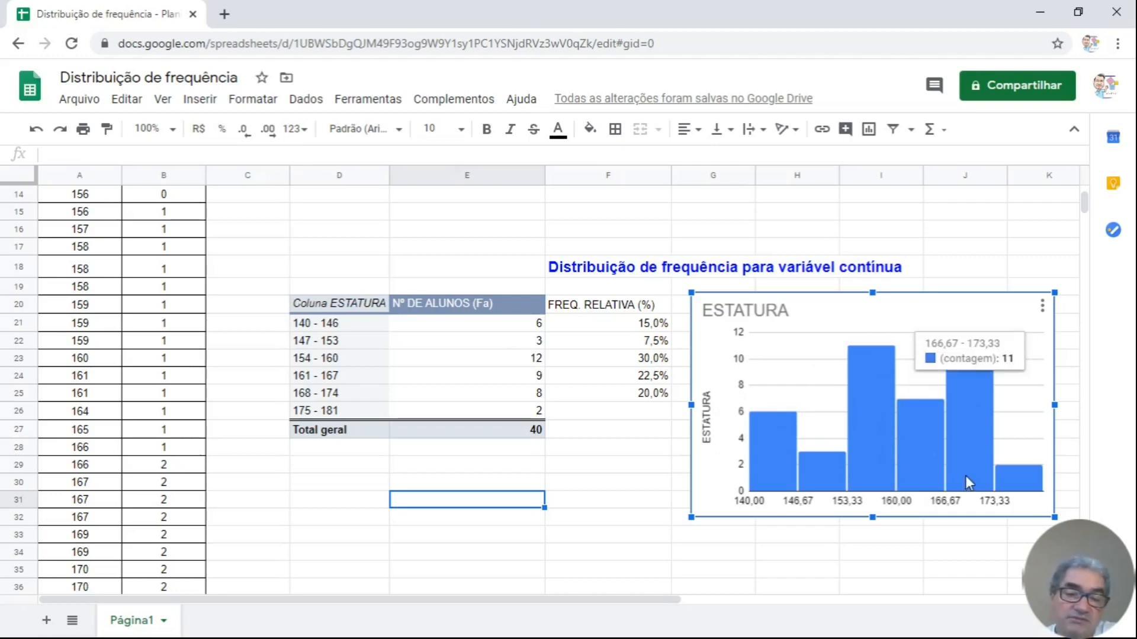
mouse_move(1028, 481)
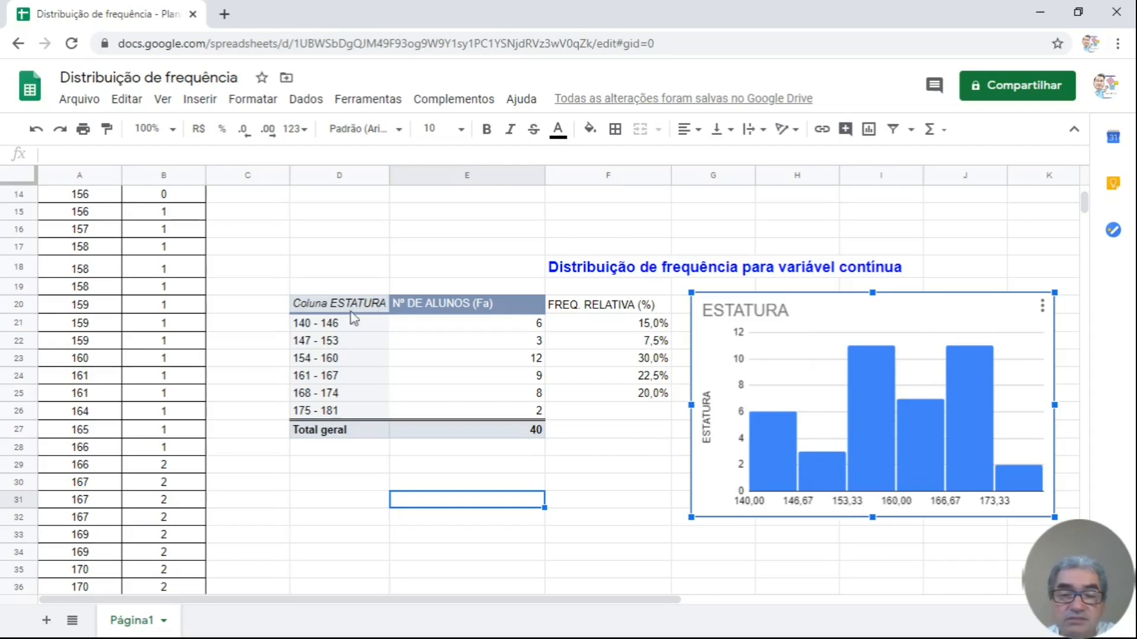
Step: Set the histogram's horizontal axis minimum to 140 and maximum to 181, and close the chart editor
double_click(842, 504)
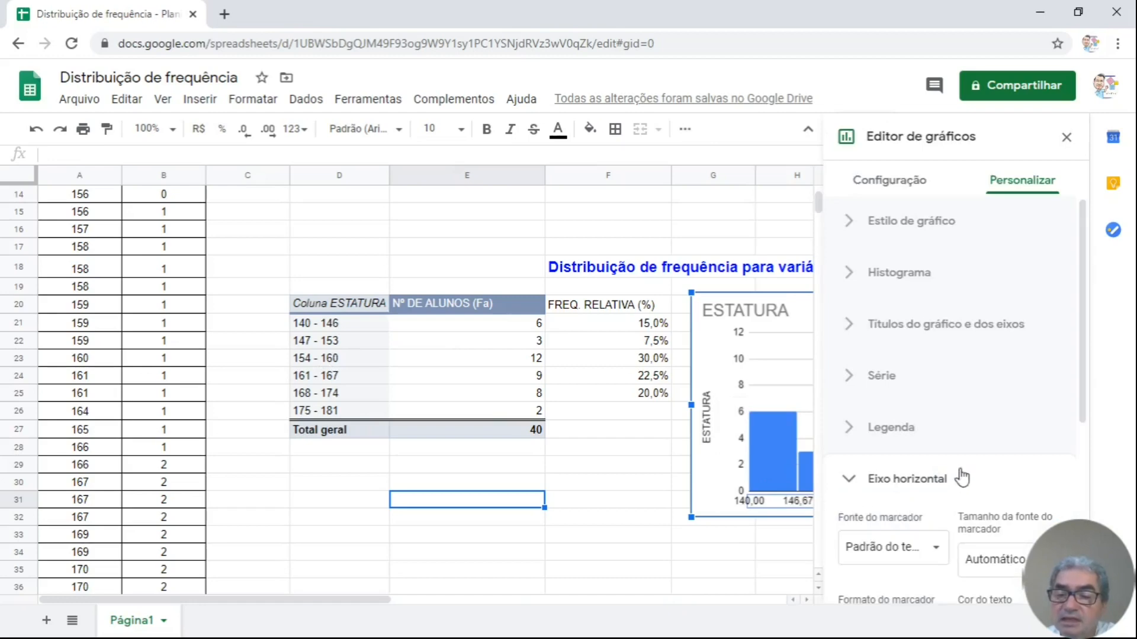
scroll(962, 474, "down", 3)
scroll(941, 456, "down", 3)
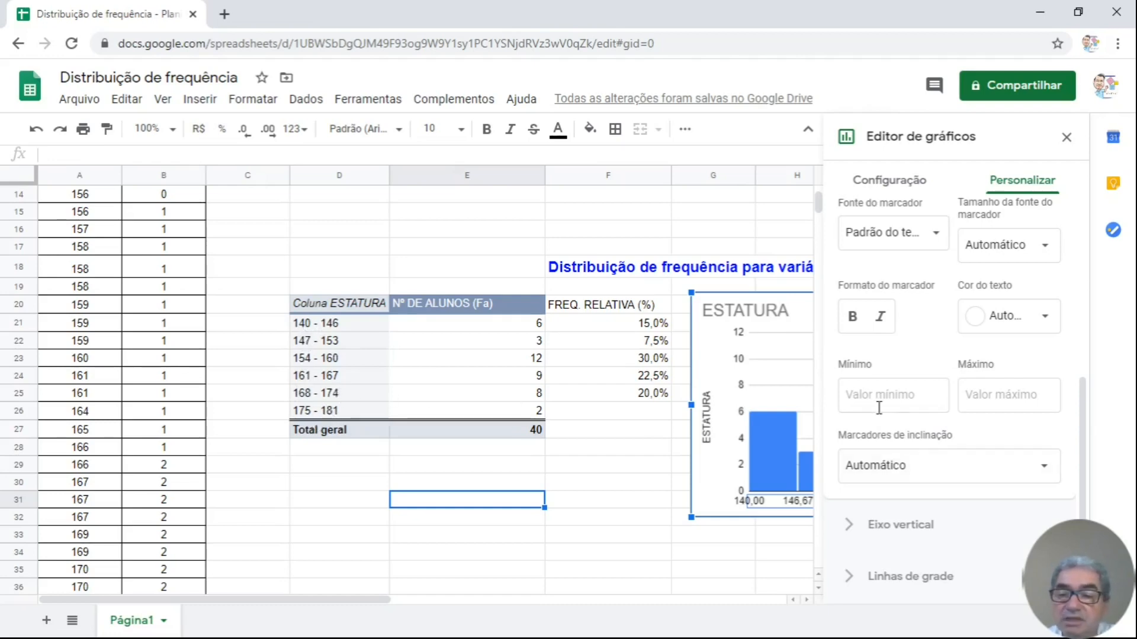
left_click(859, 401)
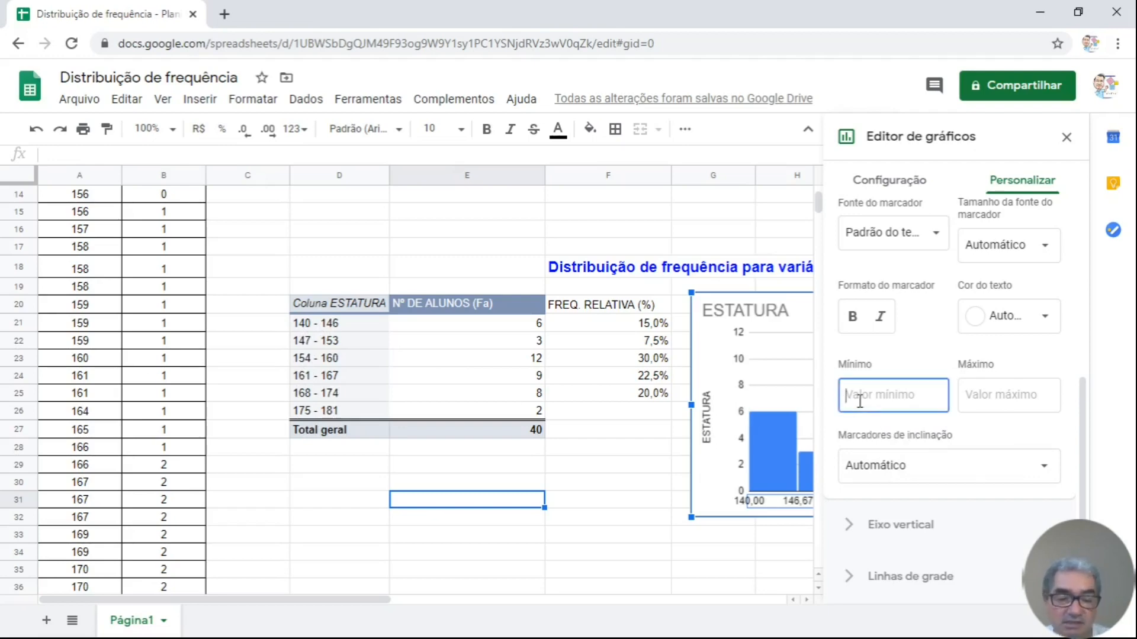
type("140")
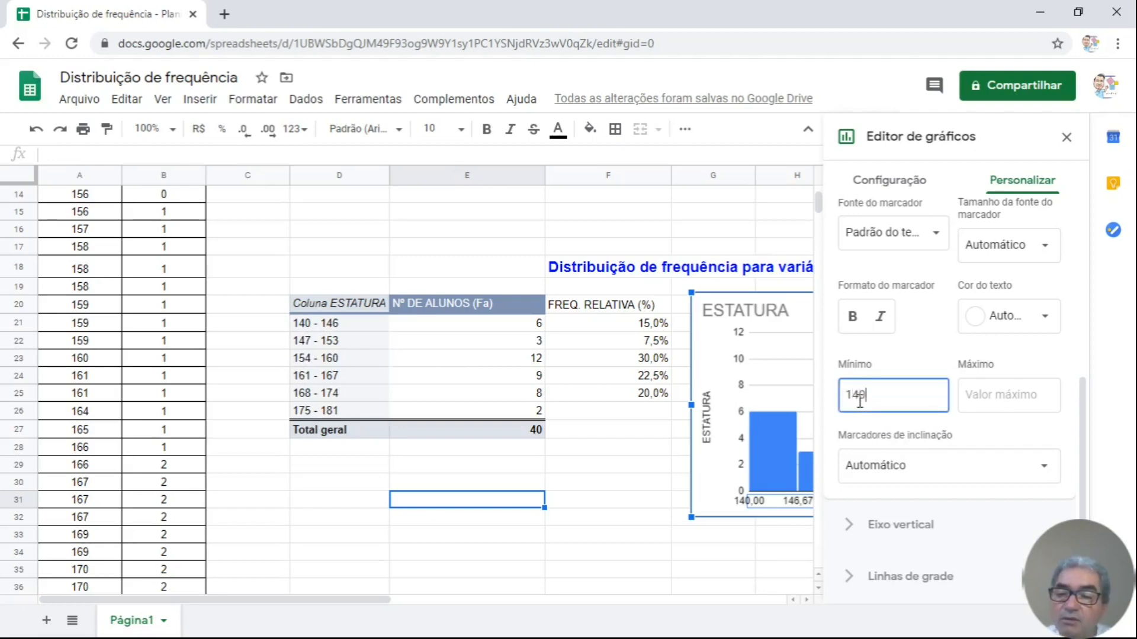
left_click(978, 399)
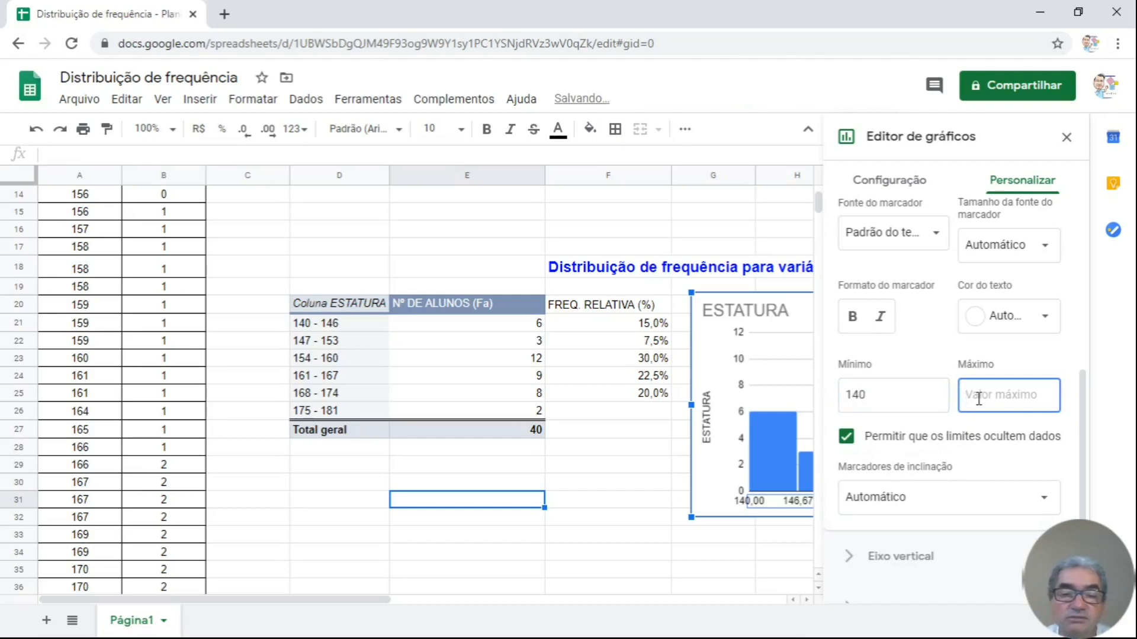
type("181")
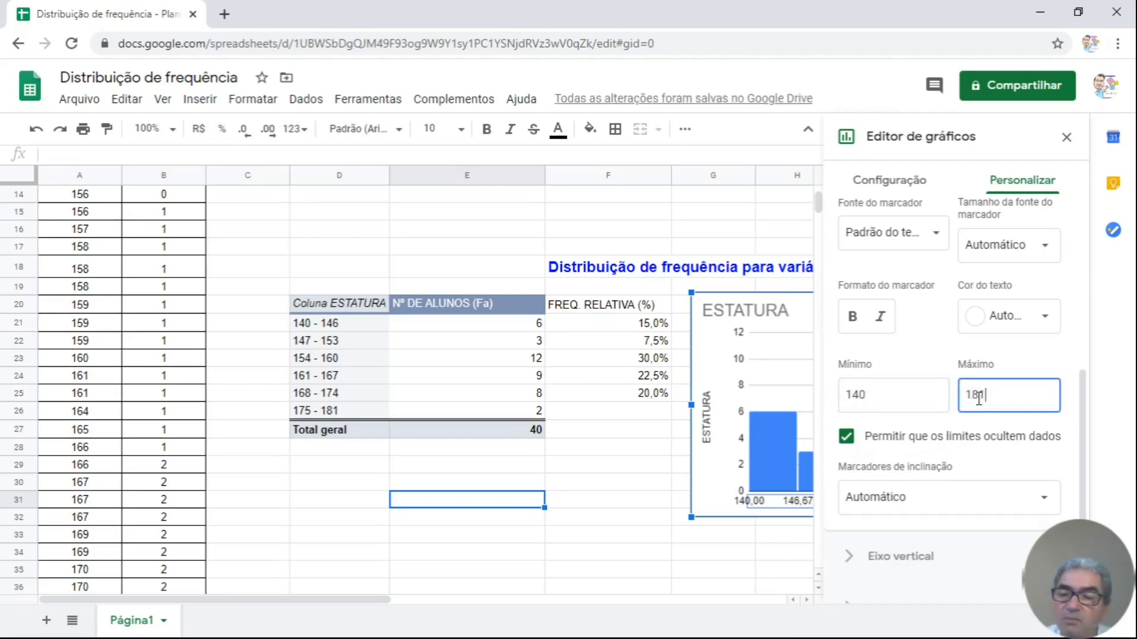
left_click(1067, 139)
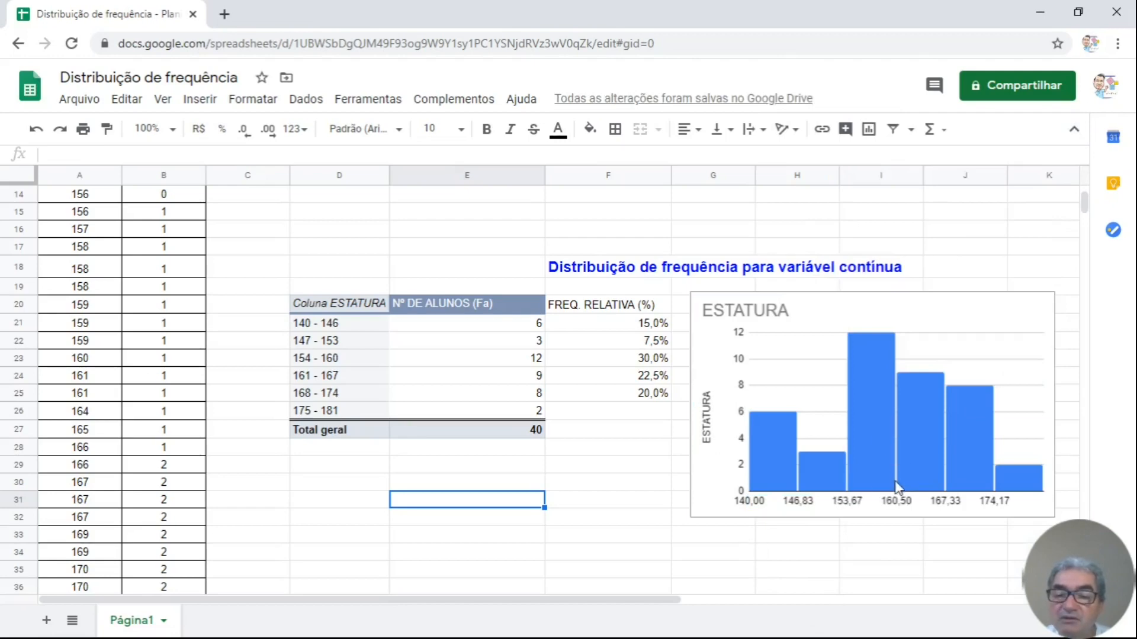
Step: Check the ranges and counts of the histogram bars with the new axis limits against the height classes
left_click(752, 453)
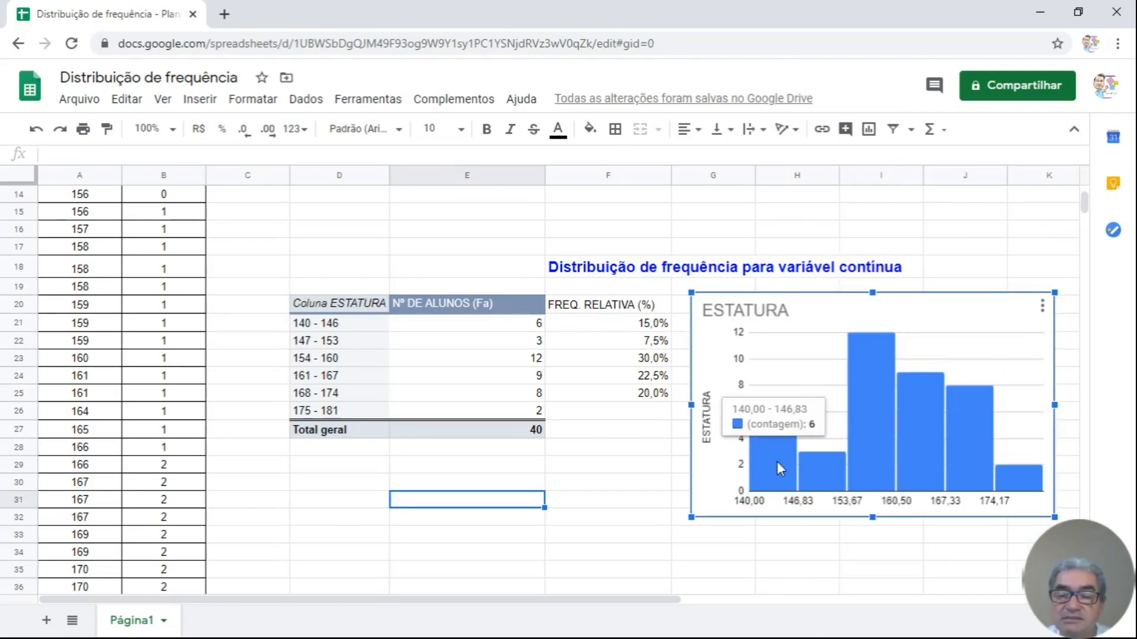
mouse_move(860, 469)
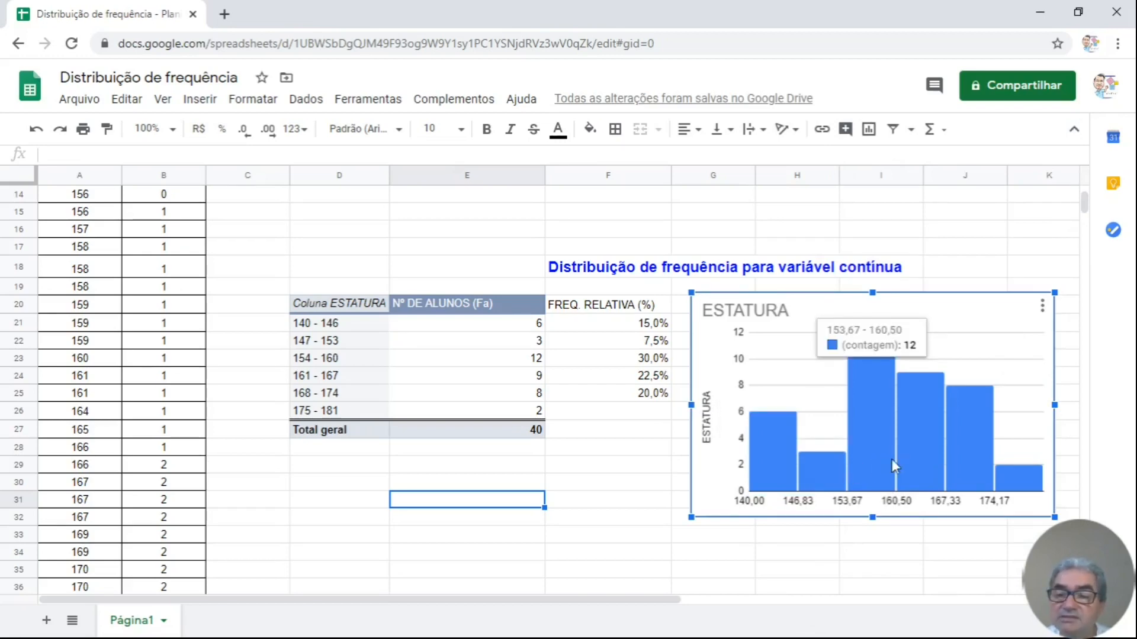
mouse_move(909, 462)
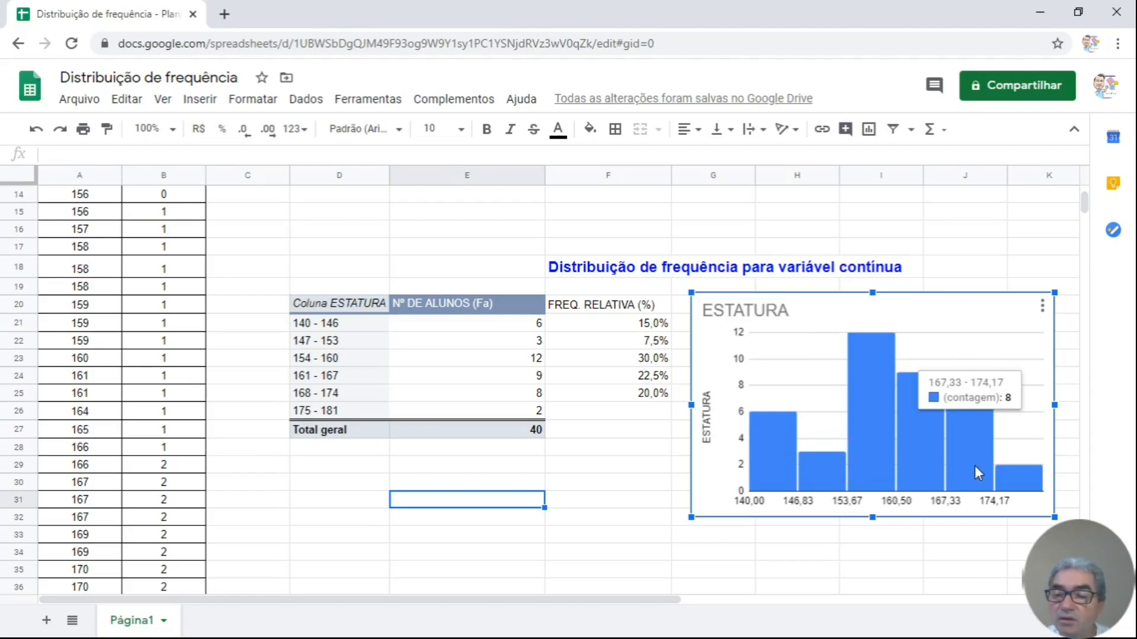
mouse_move(1021, 473)
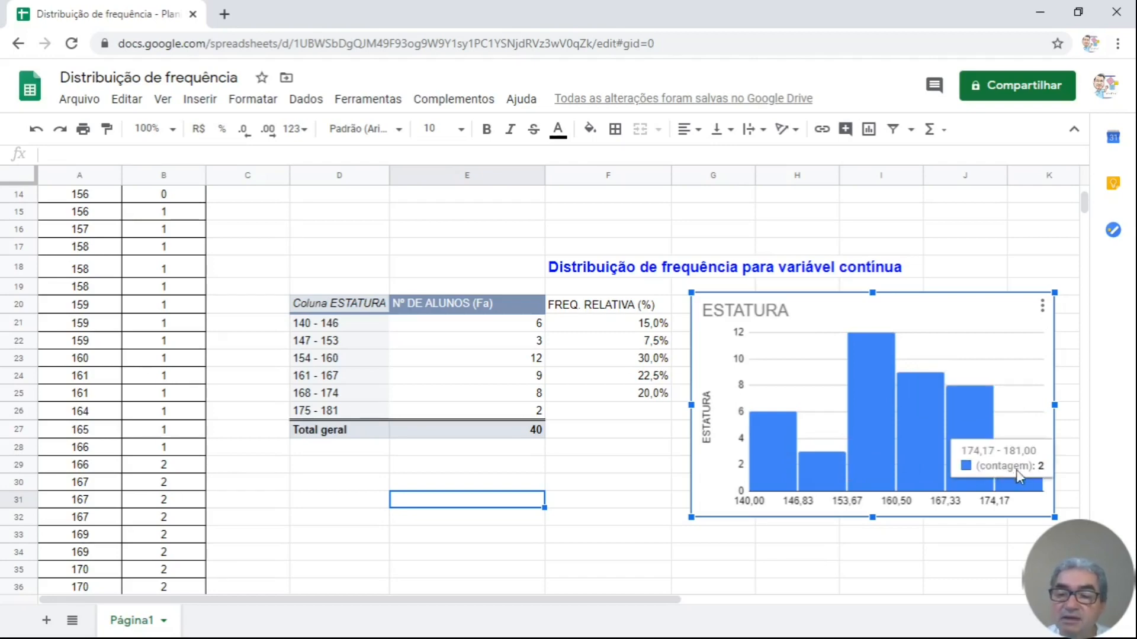
mouse_move(783, 454)
mouse_move(966, 460)
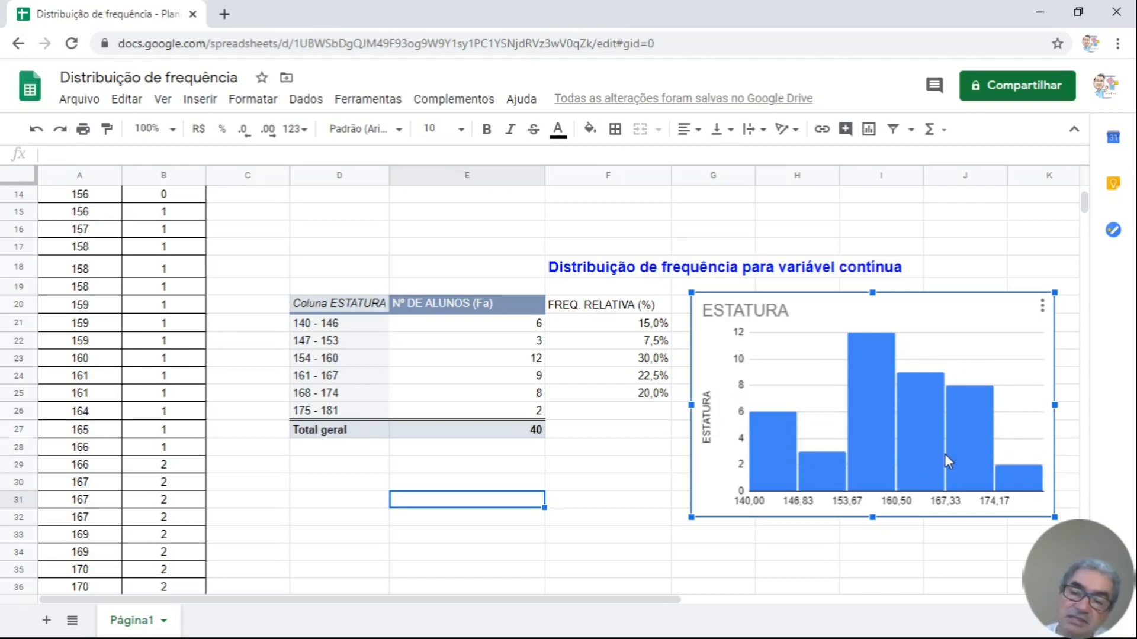
Step: Change the histogram's title text to "ESTATURA X Nº DE ALUNOS"
double_click(758, 315)
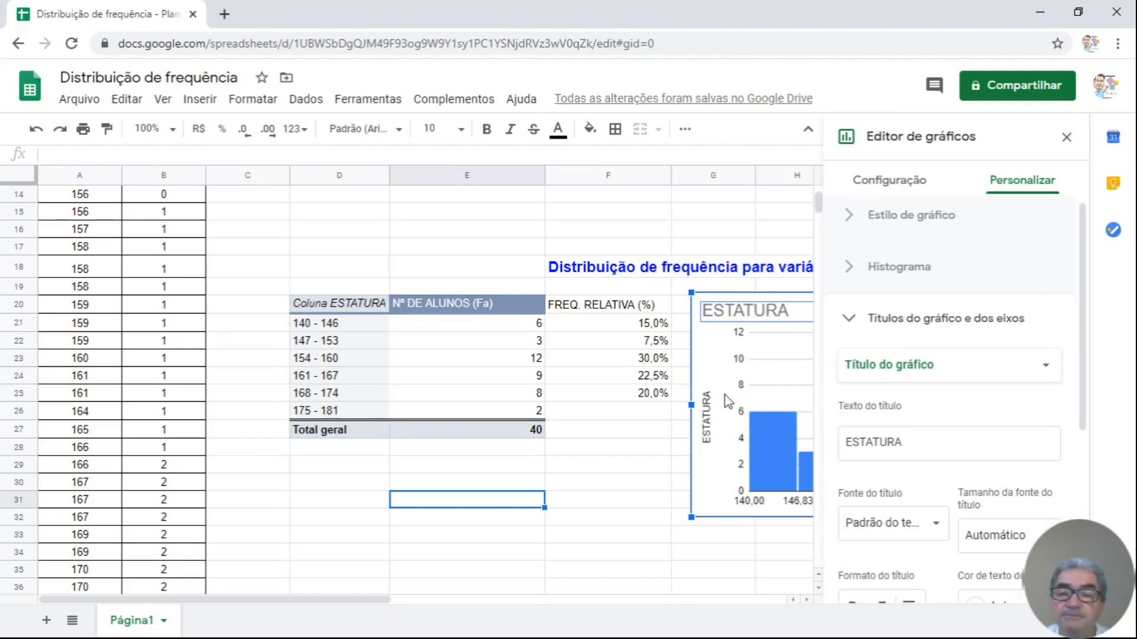
left_click(916, 441)
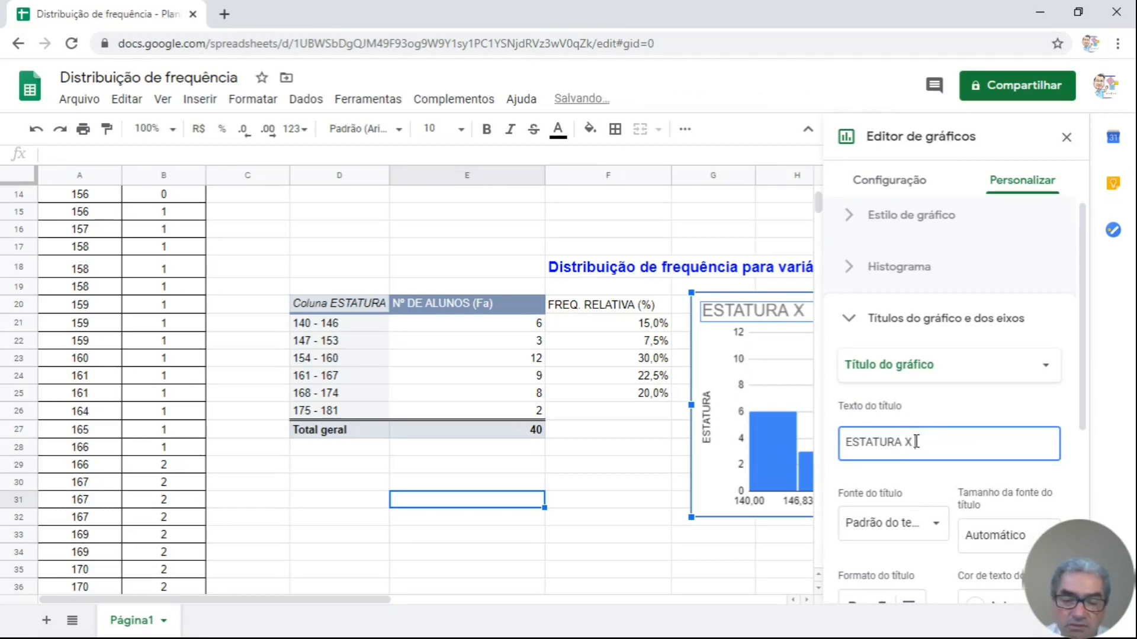
type("X Nº DE ALUNOS")
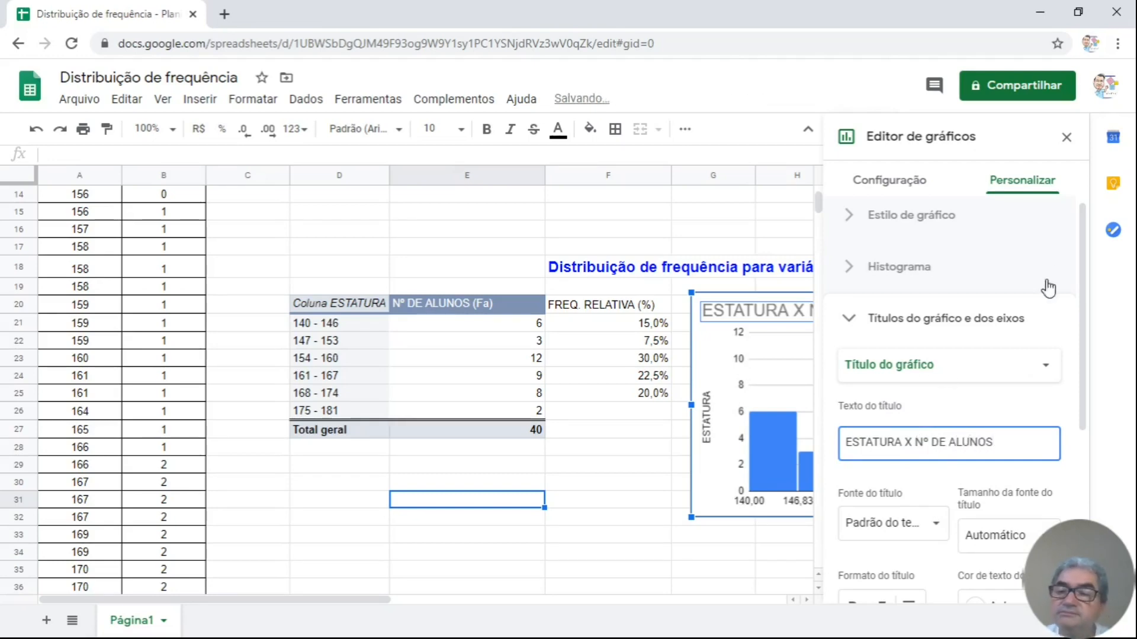
Step: Format the histogram's title in red, bold and centered
scroll(965, 495, "down", 3)
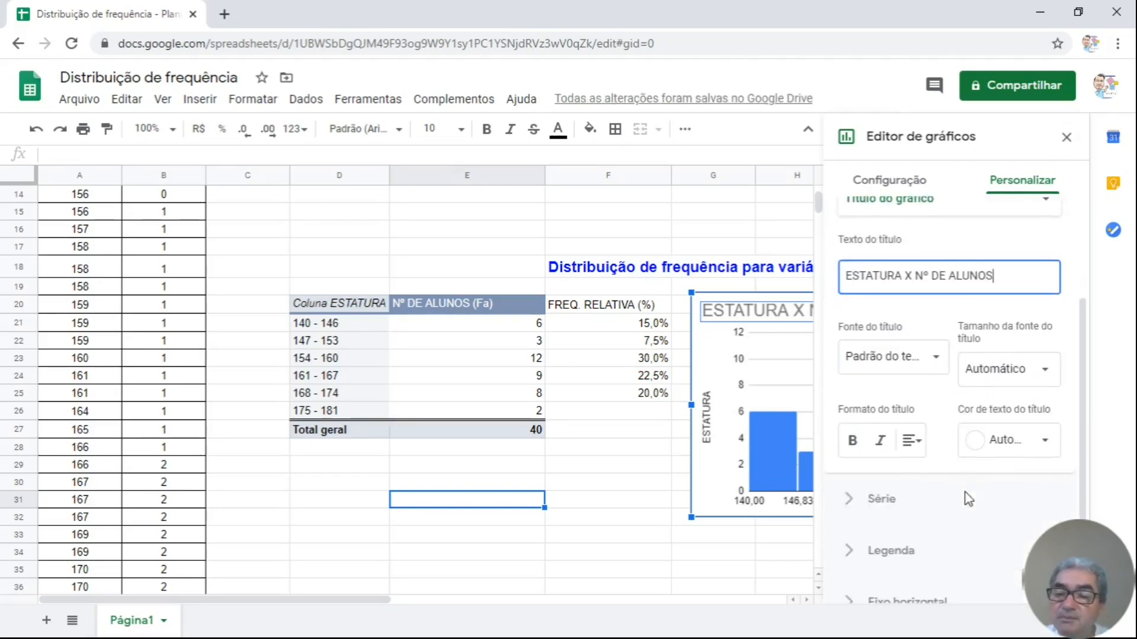
left_click(1003, 449)
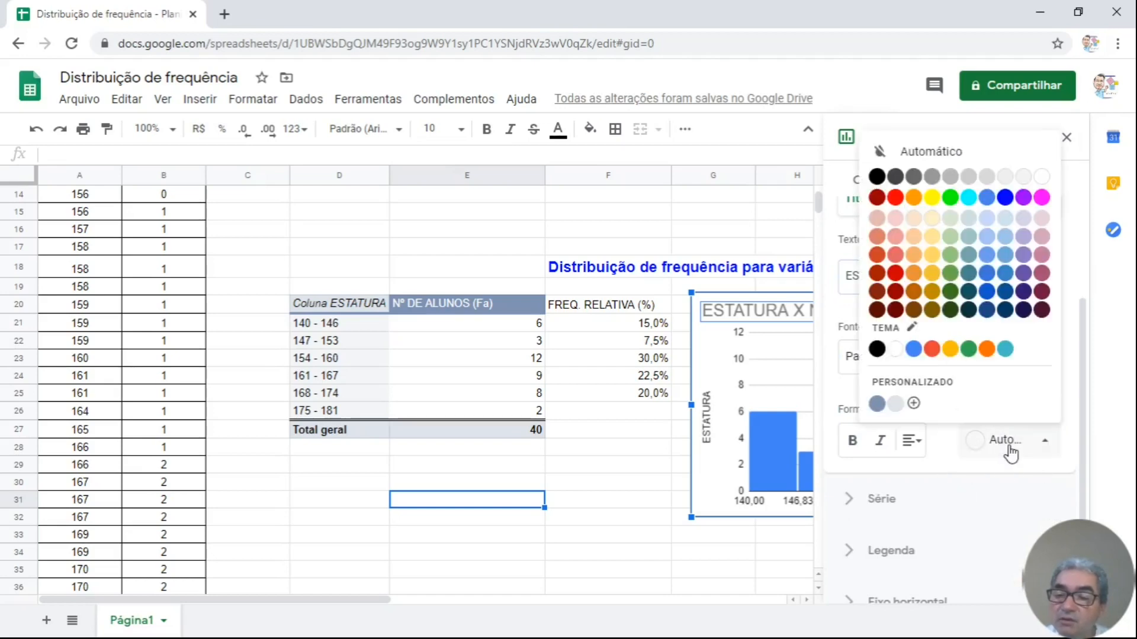
left_click(894, 197)
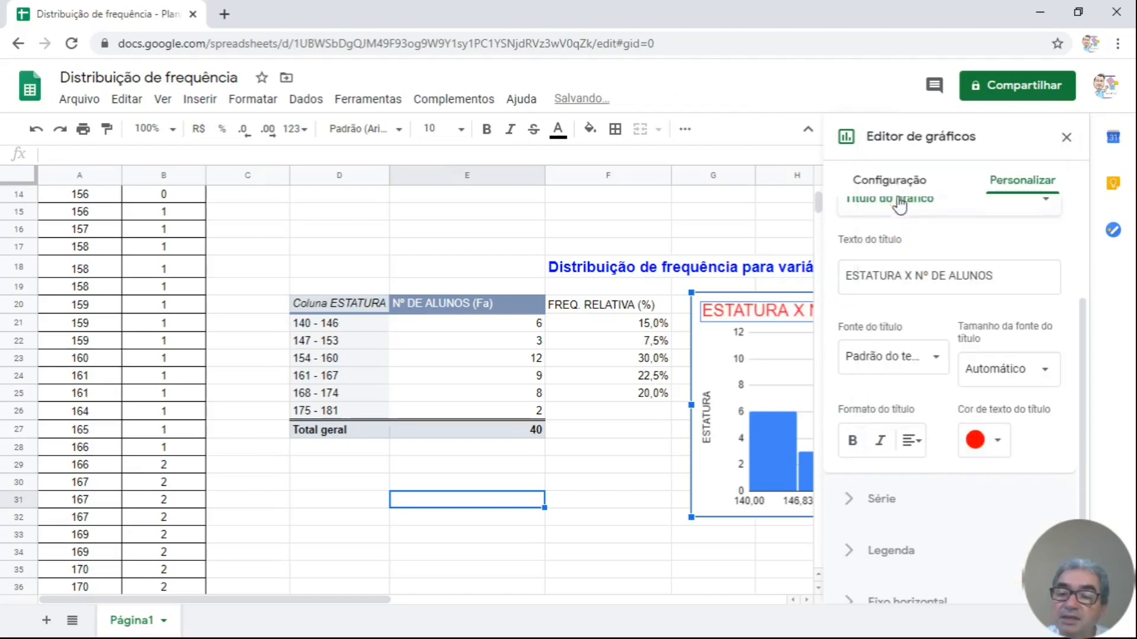
left_click(847, 442)
left_click(911, 441)
left_click(934, 475)
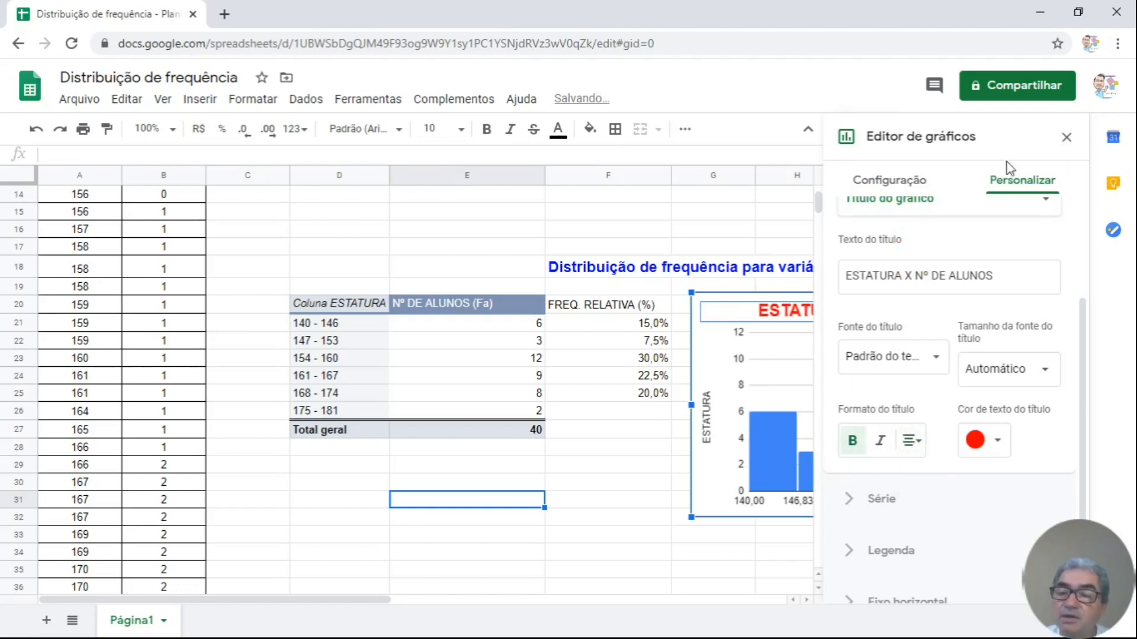
Step: Close the chart editor and compare the height histogram with the siblings chart
left_click(1066, 137)
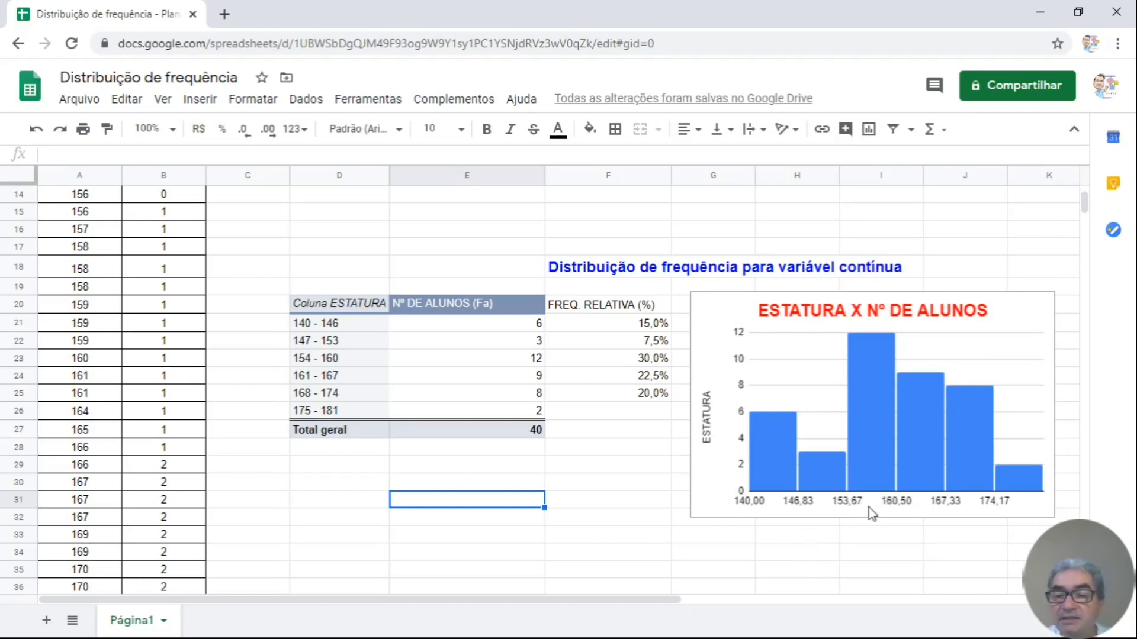
scroll(894, 499, "up", 5)
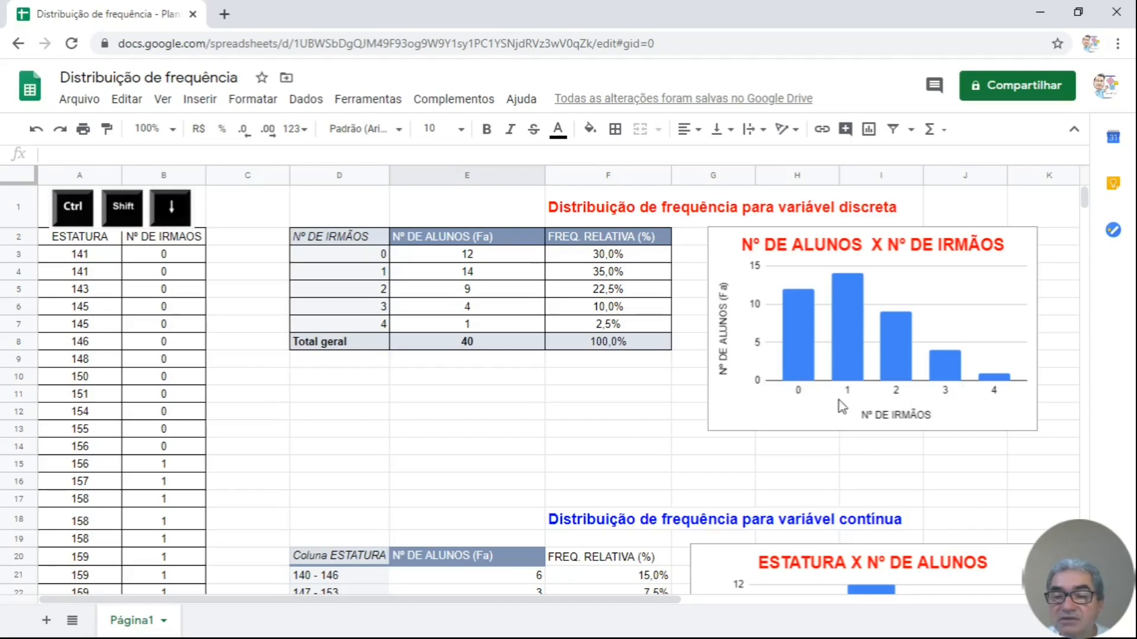
scroll(926, 398, "down", 5)
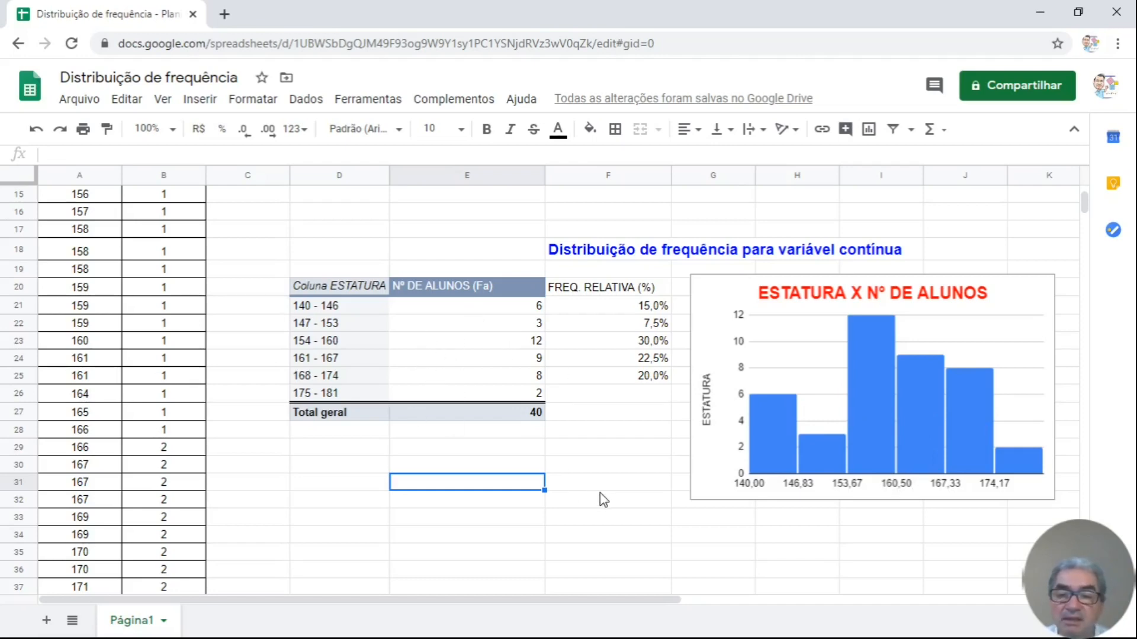
Step: Fill the relative frequency formula from F21 down through the "Total geral" row of the height table
left_click(619, 413)
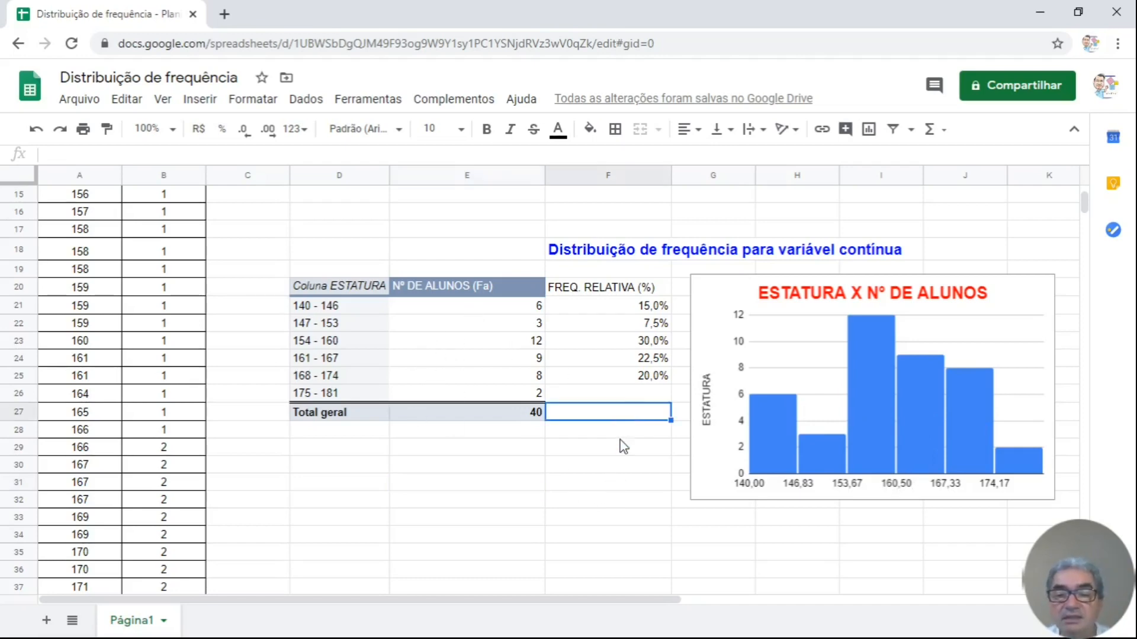
left_click(647, 306)
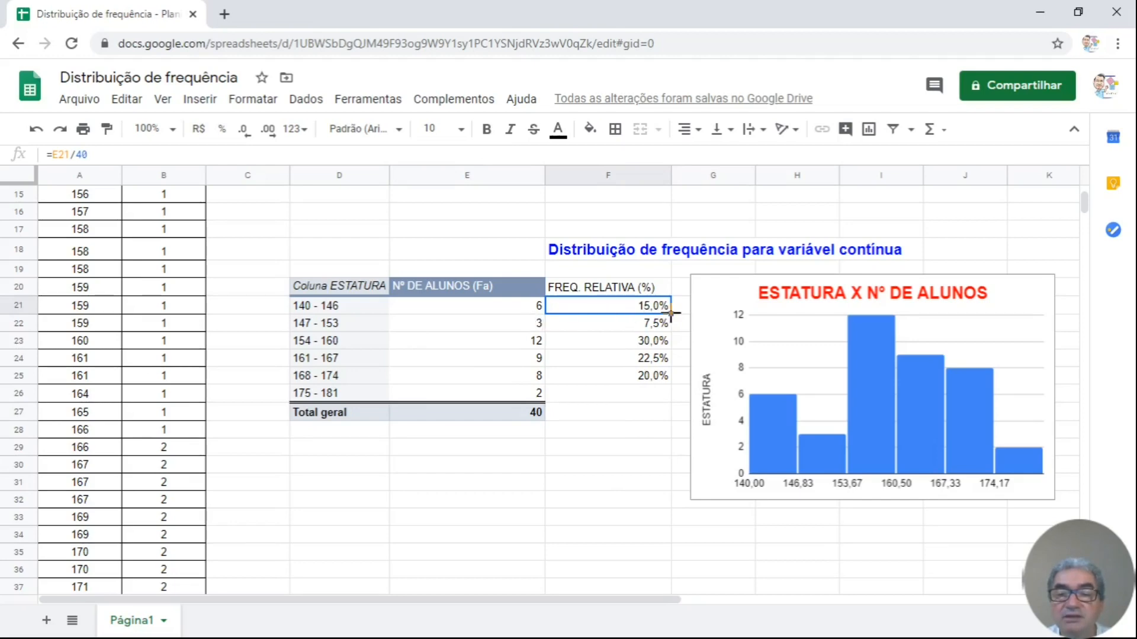
left_click_drag(671, 314, 649, 450)
left_click(635, 467)
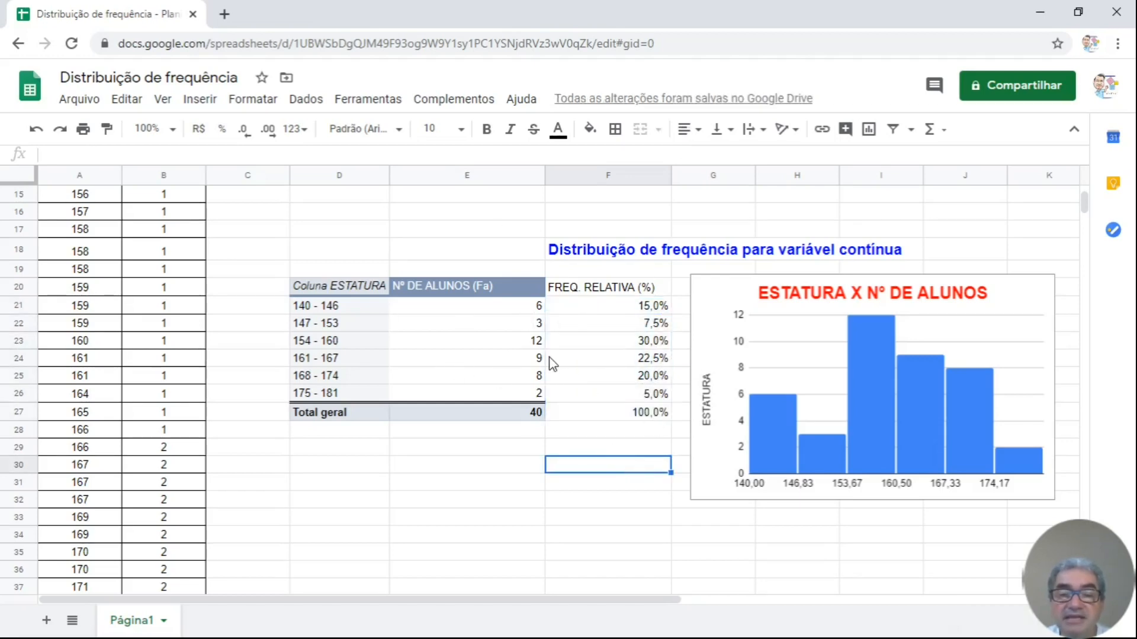
Step: Fill the height table's "FREQ. RELATIVA (%)" header cell with the custom blue-gray used in the neighbouring header
scroll(548, 360, "up", 5)
scroll(601, 274, "down", 5)
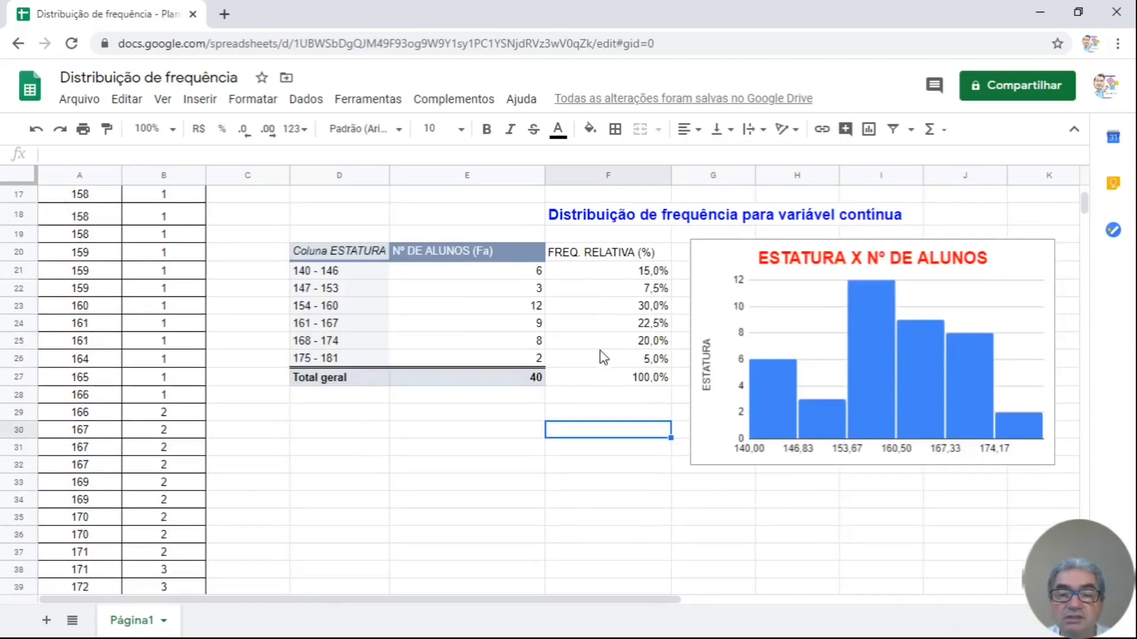
scroll(601, 355, "up", 2)
left_click(590, 342)
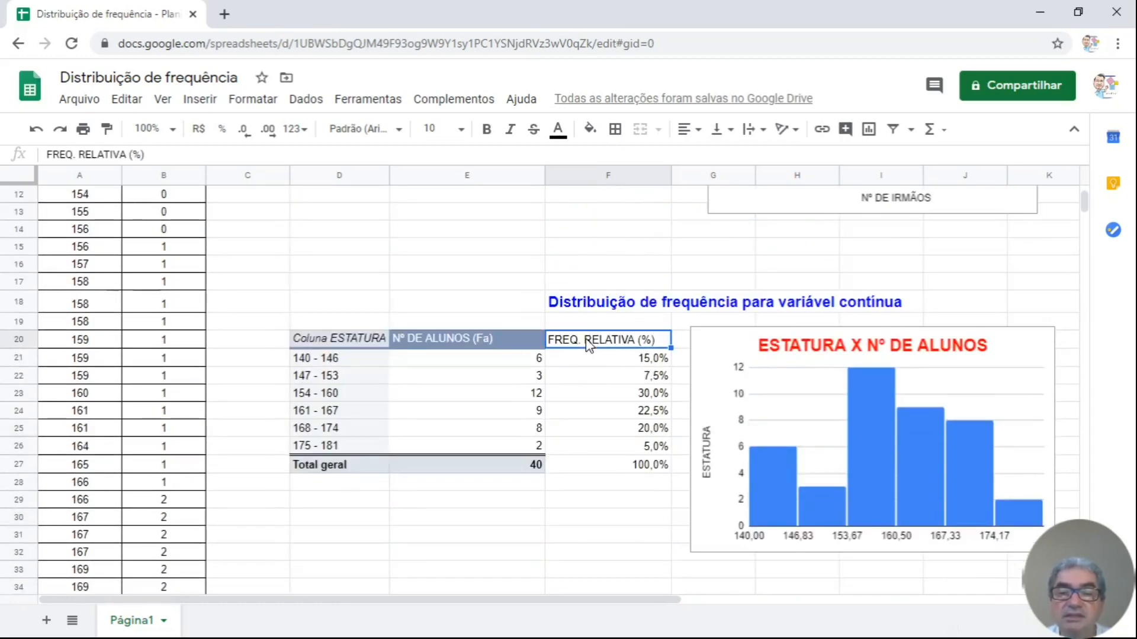
left_click(597, 136)
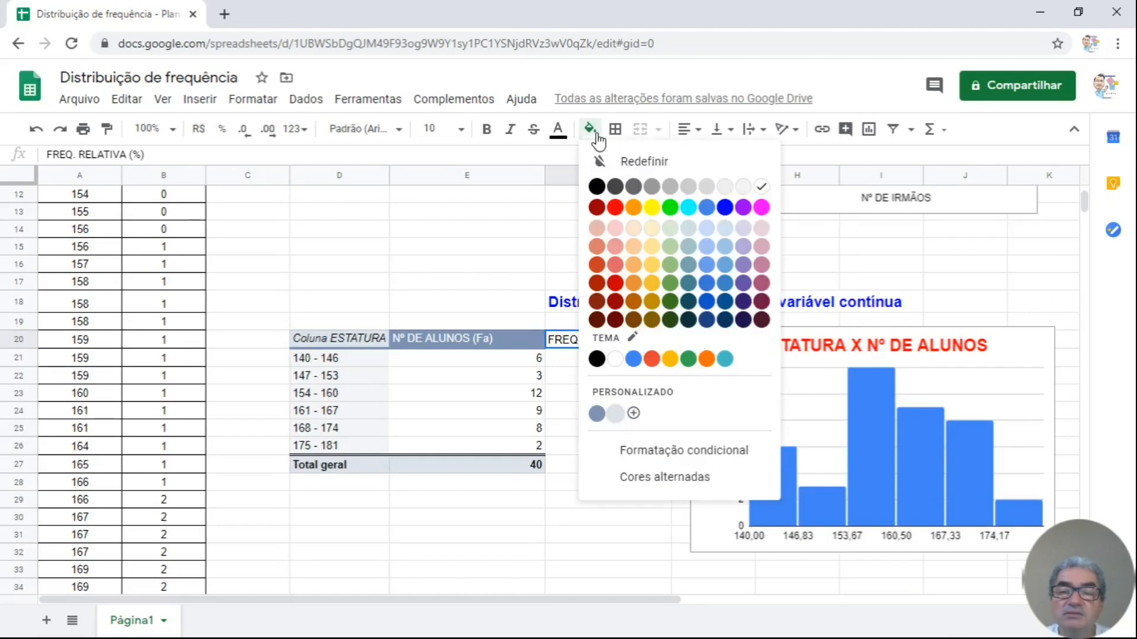
left_click(597, 413)
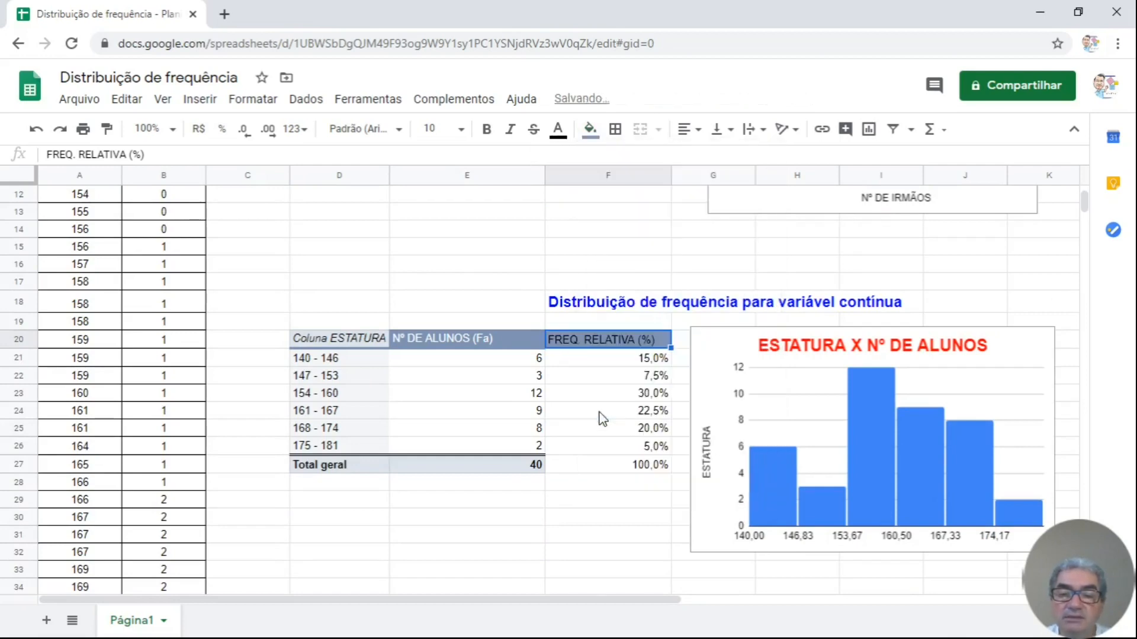
Step: Fill the relative frequency cell of the height table's "Total geral" row with the custom light gray
left_click(570, 464)
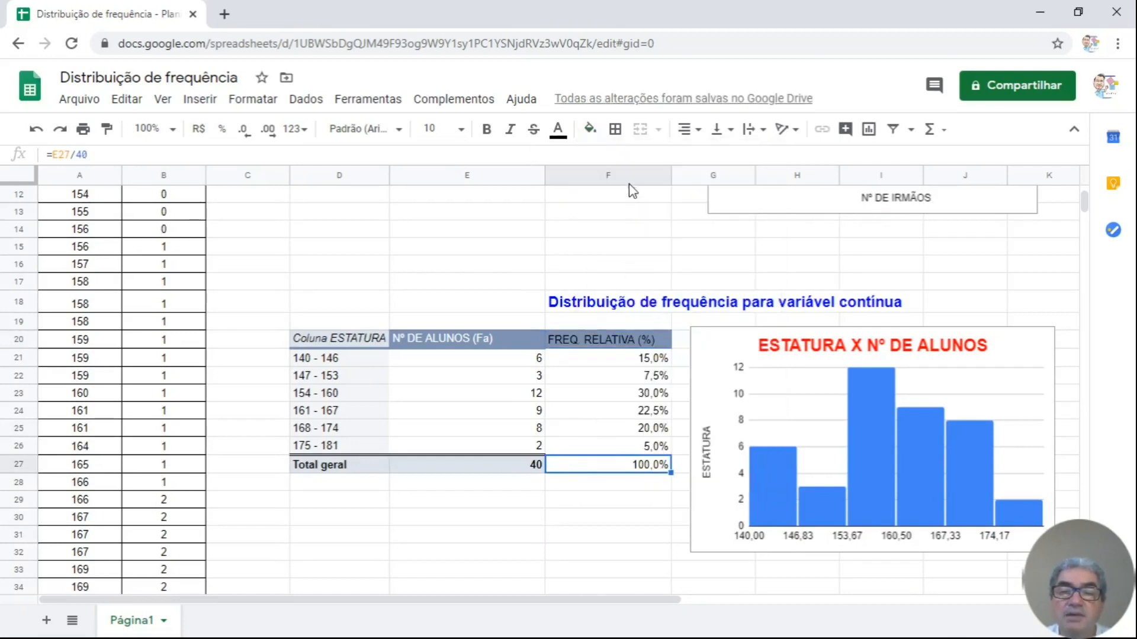
left_click(591, 130)
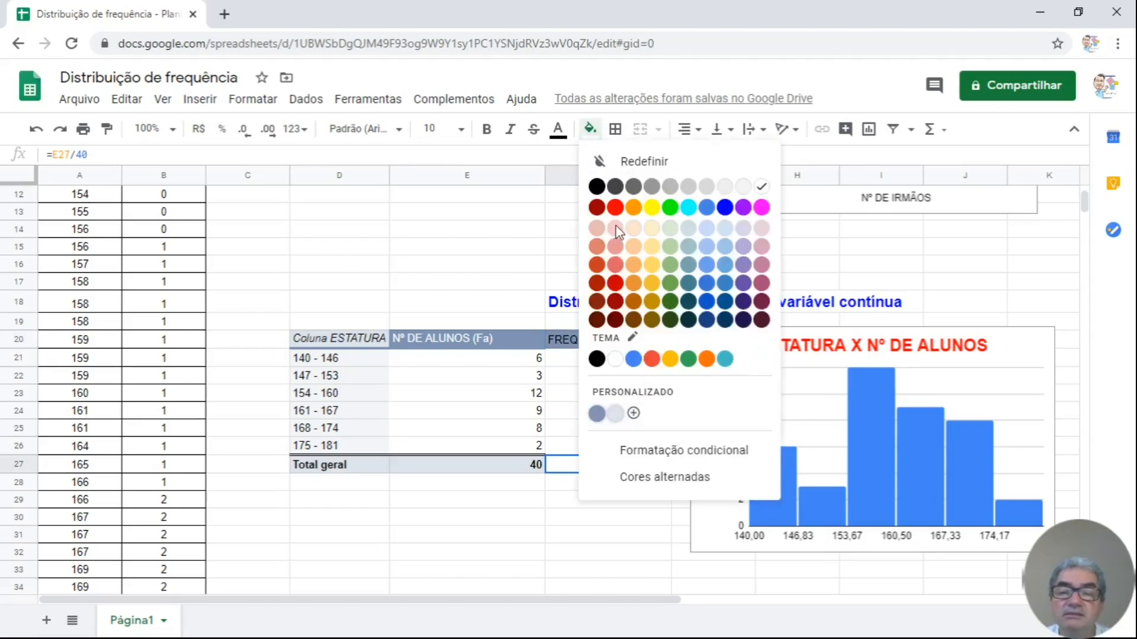
left_click(615, 413)
left_click(598, 500)
Step: Apply all borders to the entire height table, D20 through F27
left_click(339, 339)
left_click_drag(450, 471, 630, 474)
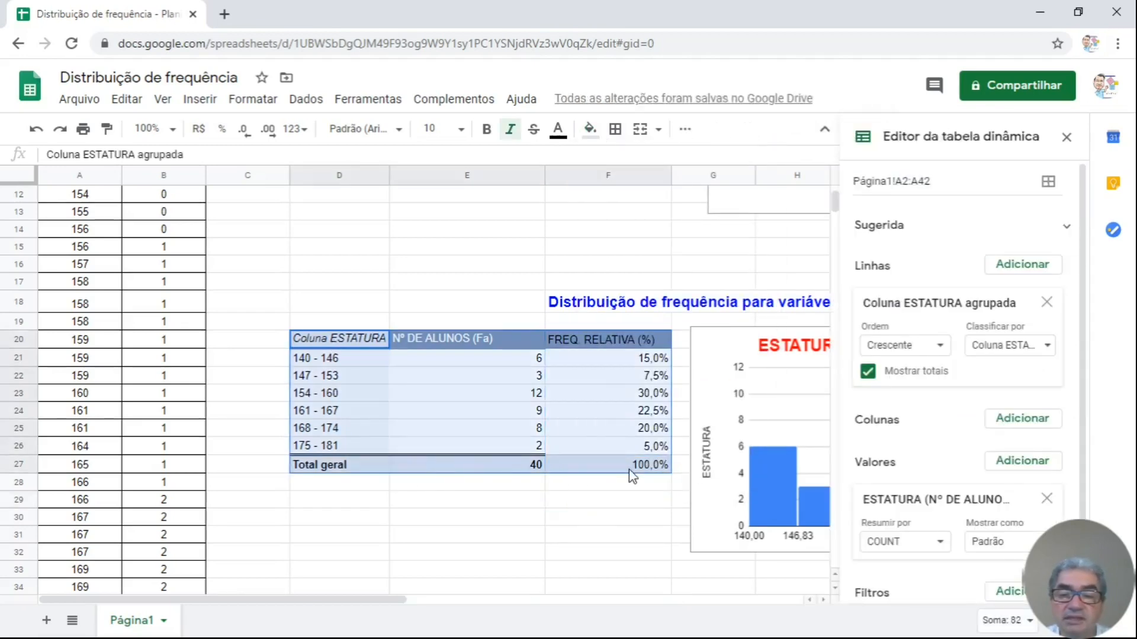
left_click(615, 129)
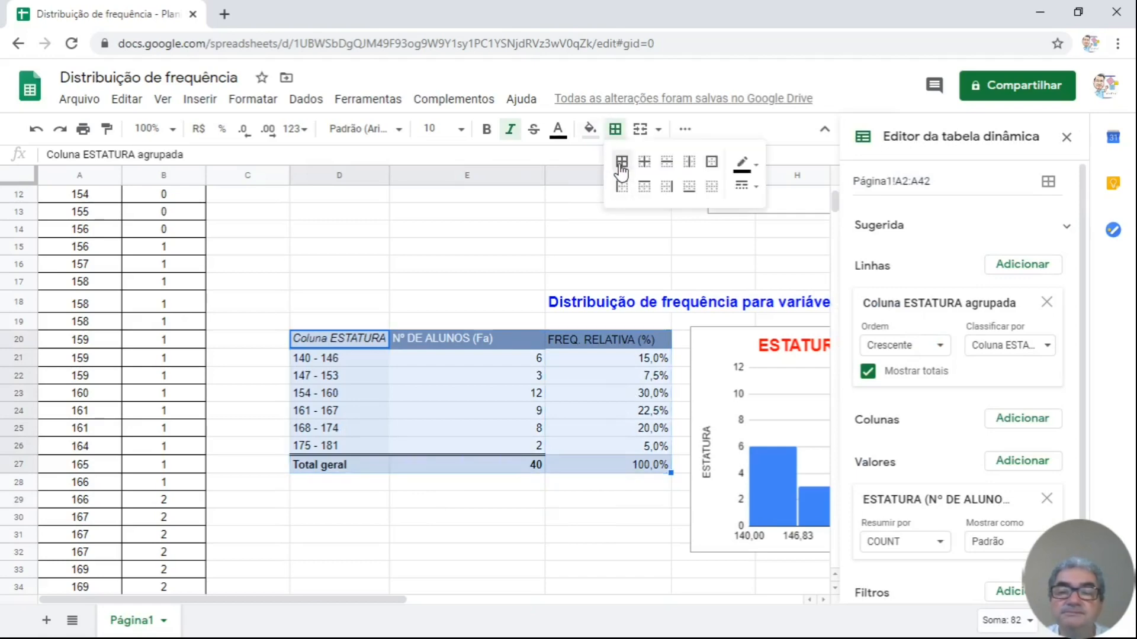
left_click(622, 161)
left_click(486, 424)
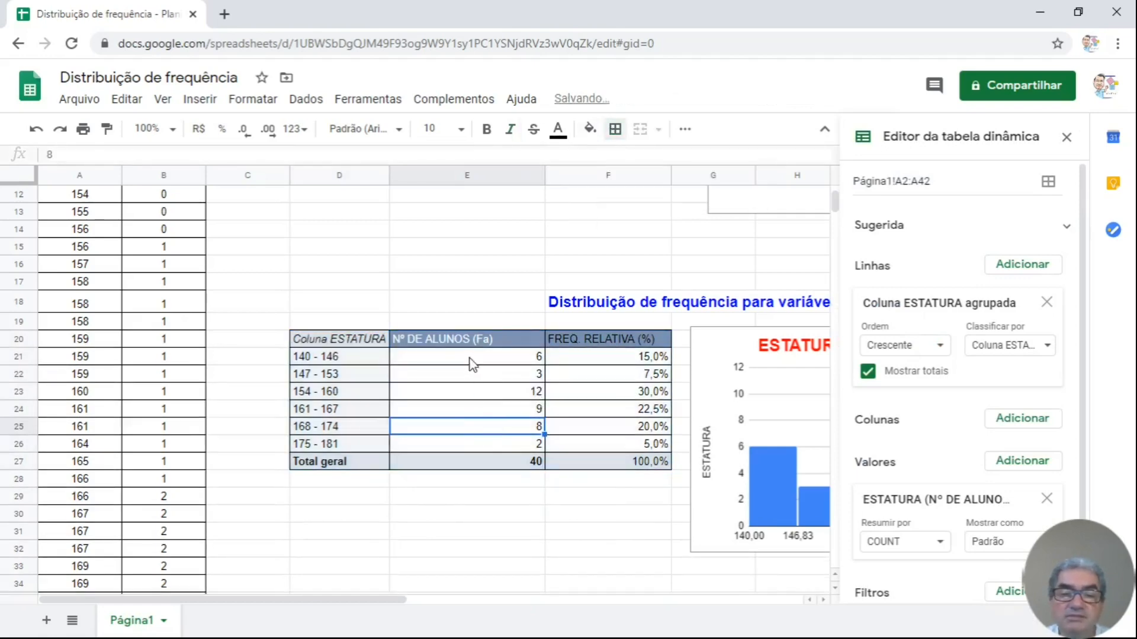
Step: Center the height table's student count and relative frequency columns, headers and totals included, and close the pivot table editor
left_click_drag(471, 362, 611, 465)
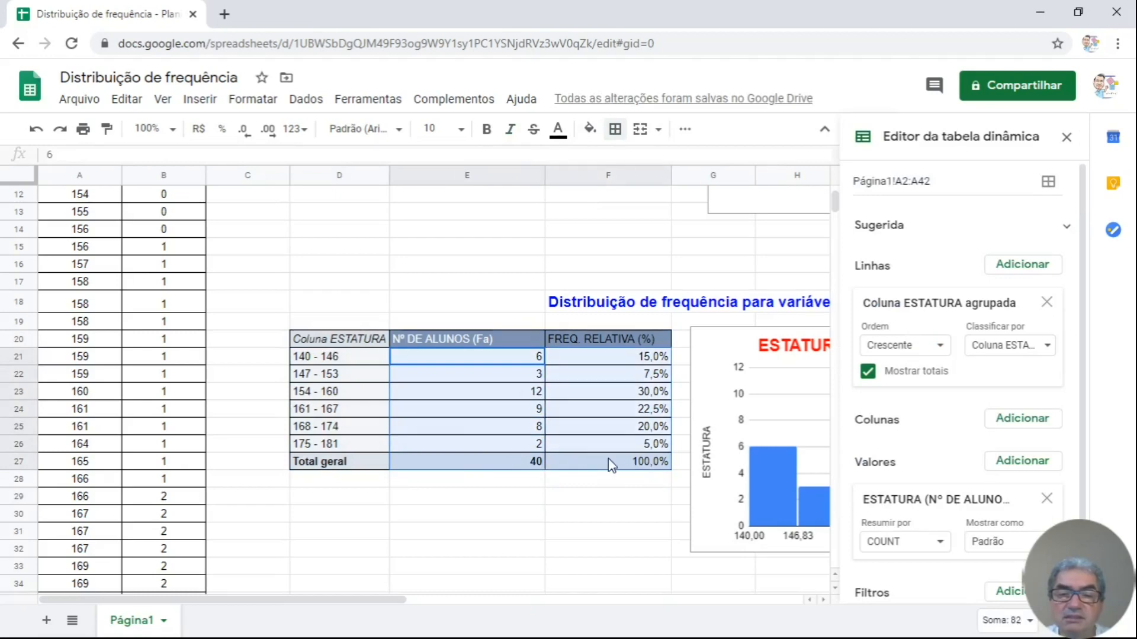
left_click(471, 341)
left_click_drag(470, 342, 611, 465)
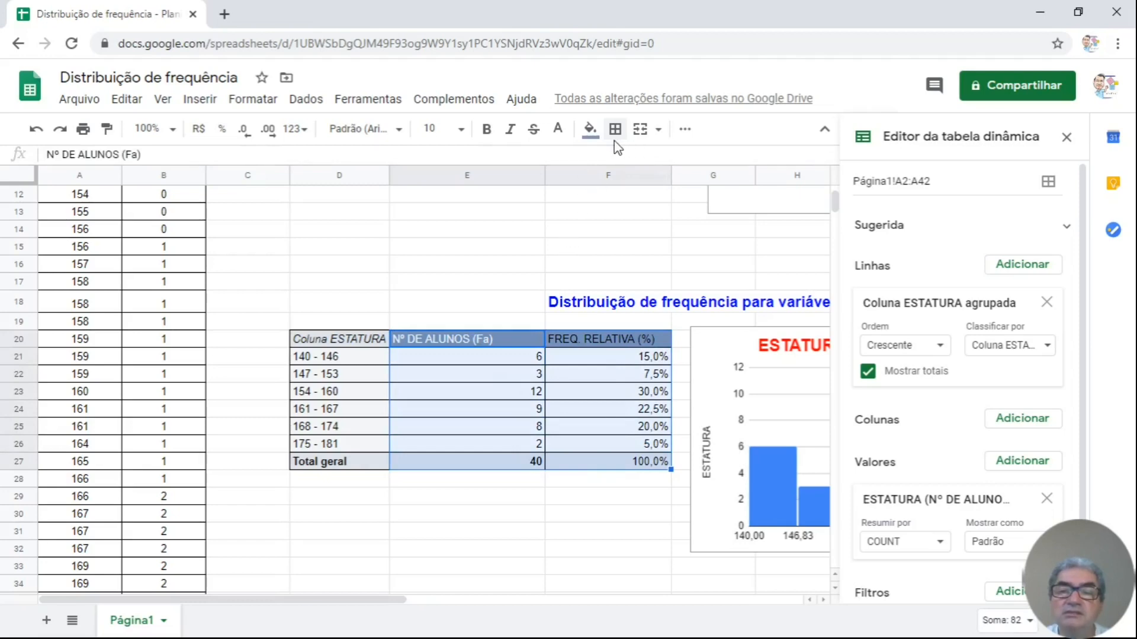
left_click(685, 128)
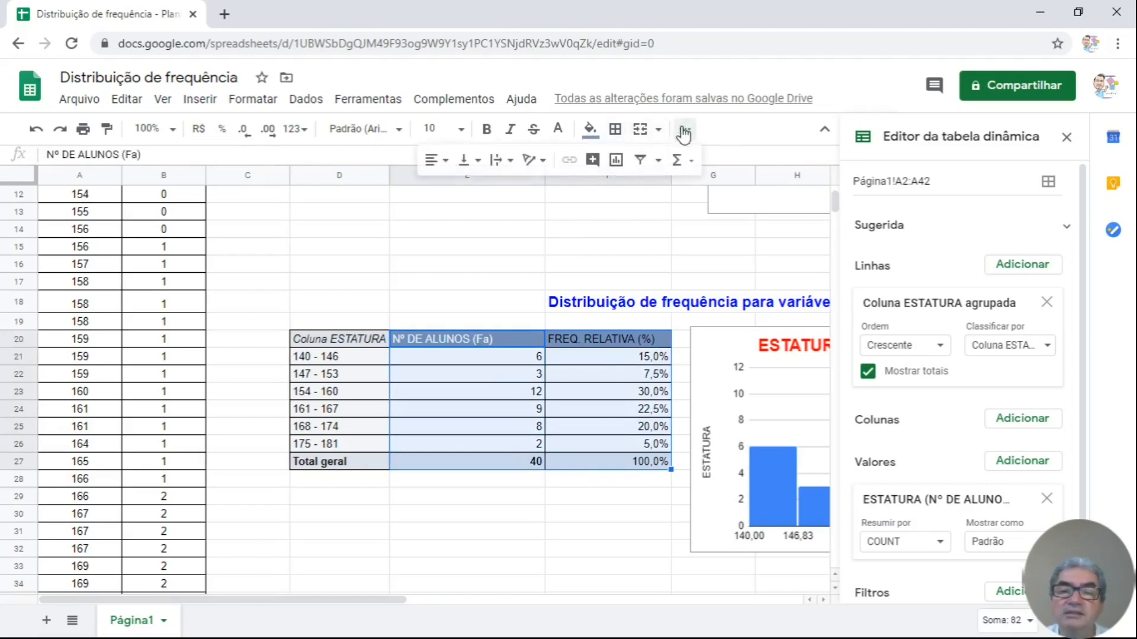
left_click(438, 159)
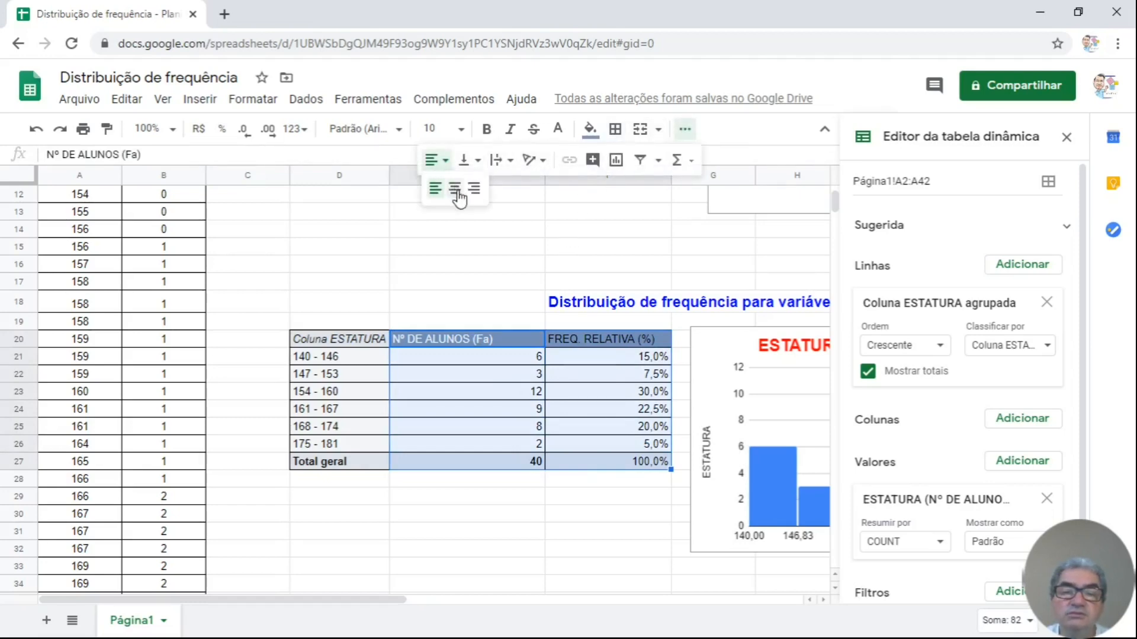
left_click(459, 189)
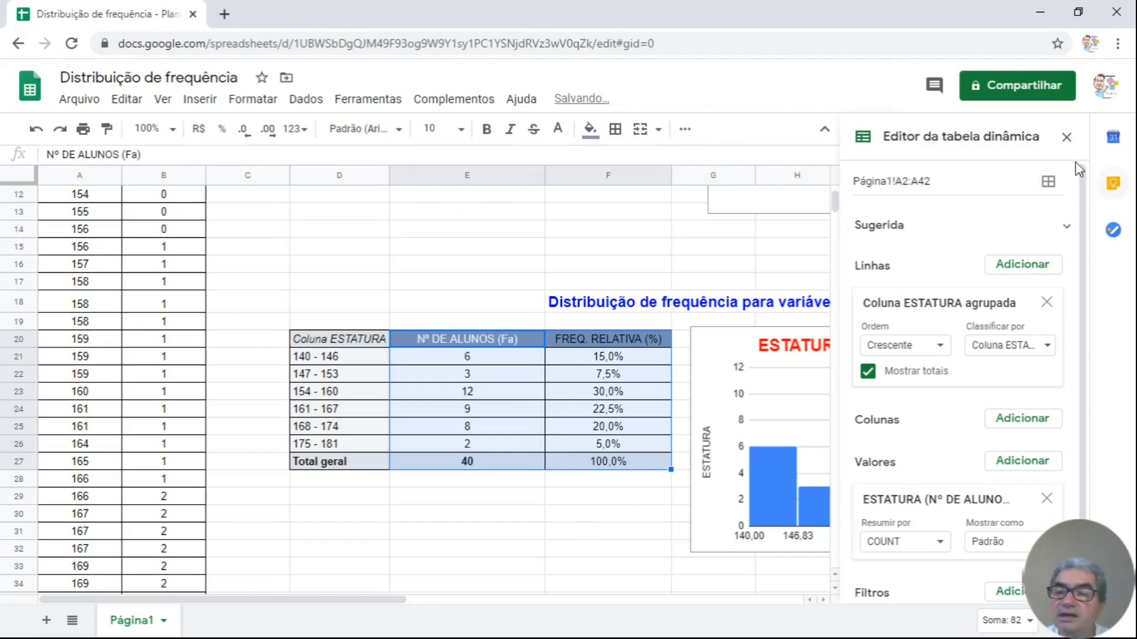
left_click(1067, 137)
left_click(557, 536)
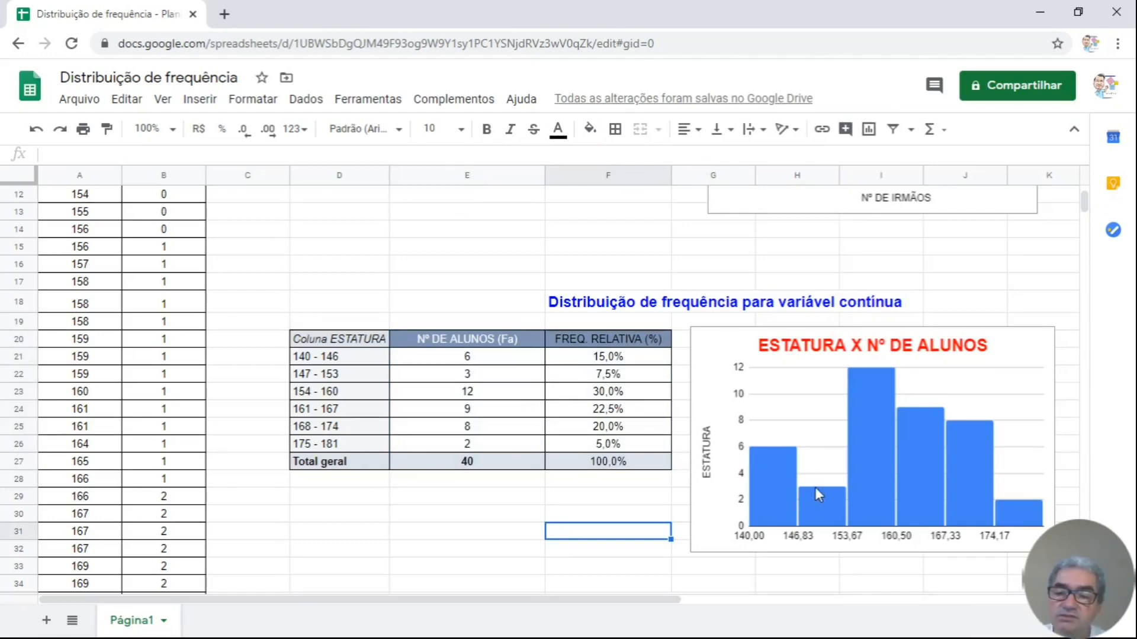
scroll(554, 488, "up", 3)
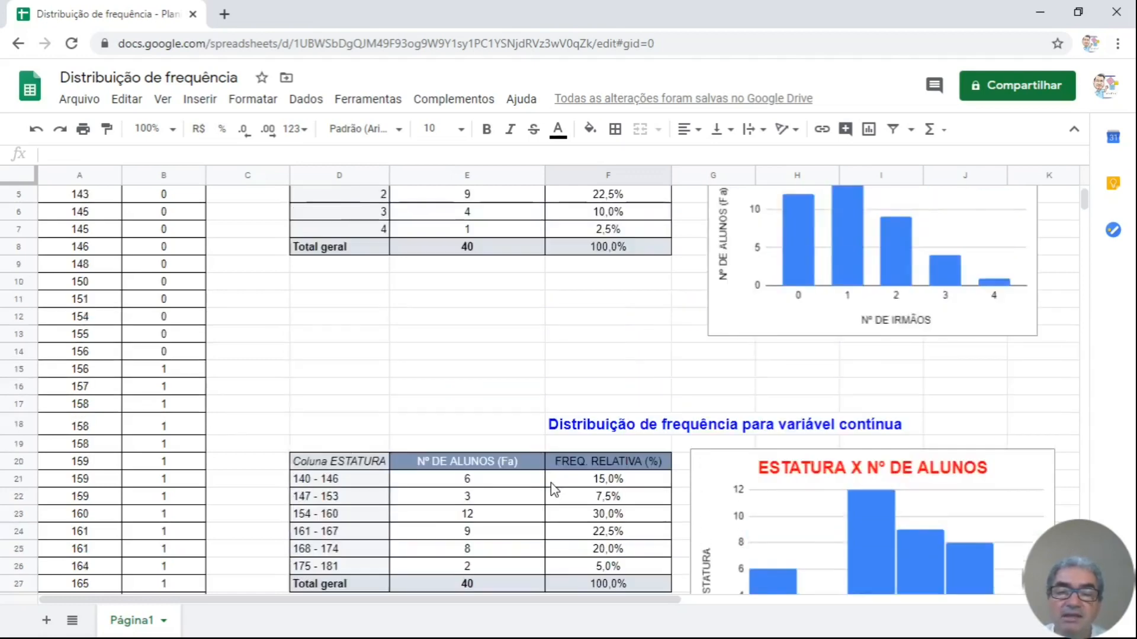
scroll(552, 484, "up", 2)
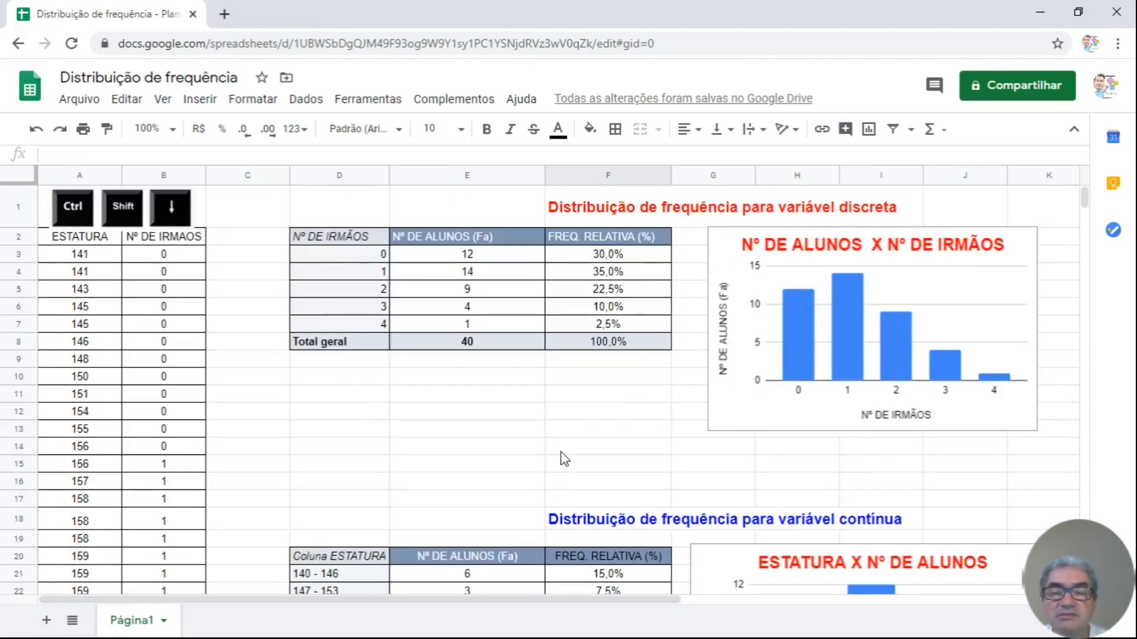